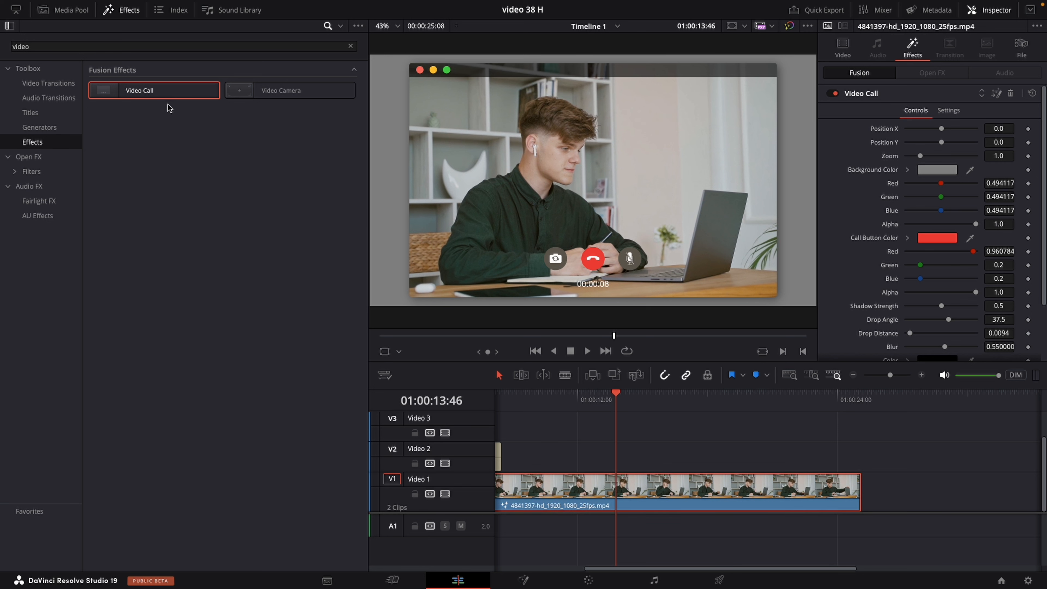
- Preview red, green, cyan and white backgrounds for the Video Call effect without keeping the change
click(110, 12)
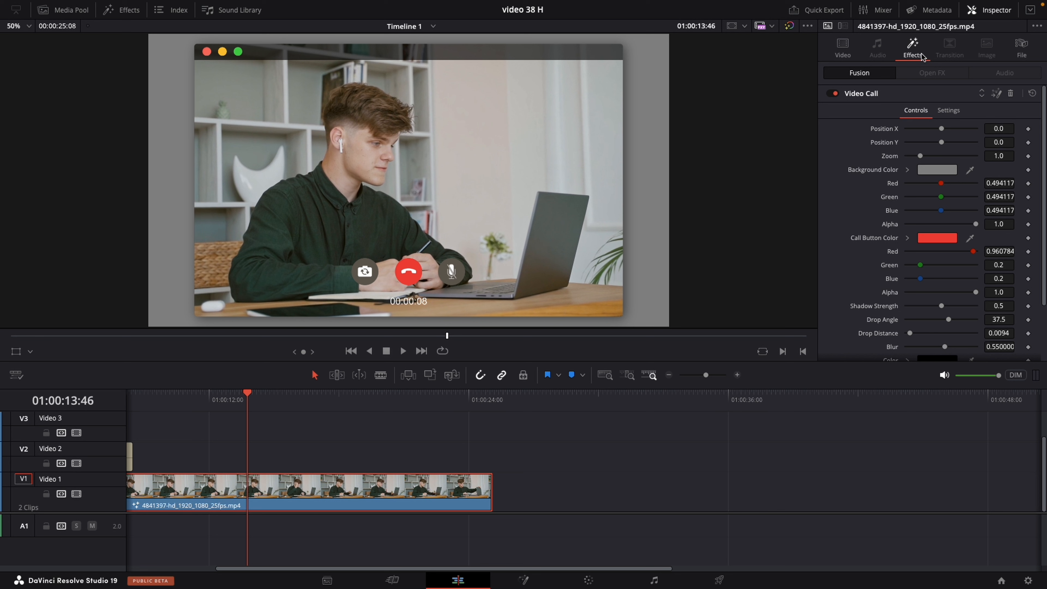
click(933, 173)
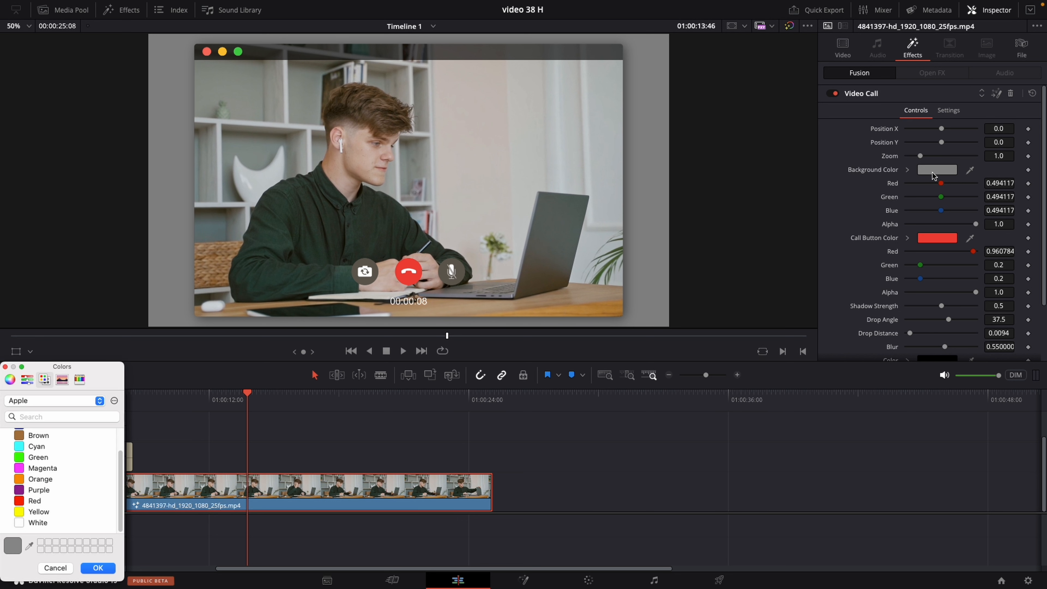
click(21, 502)
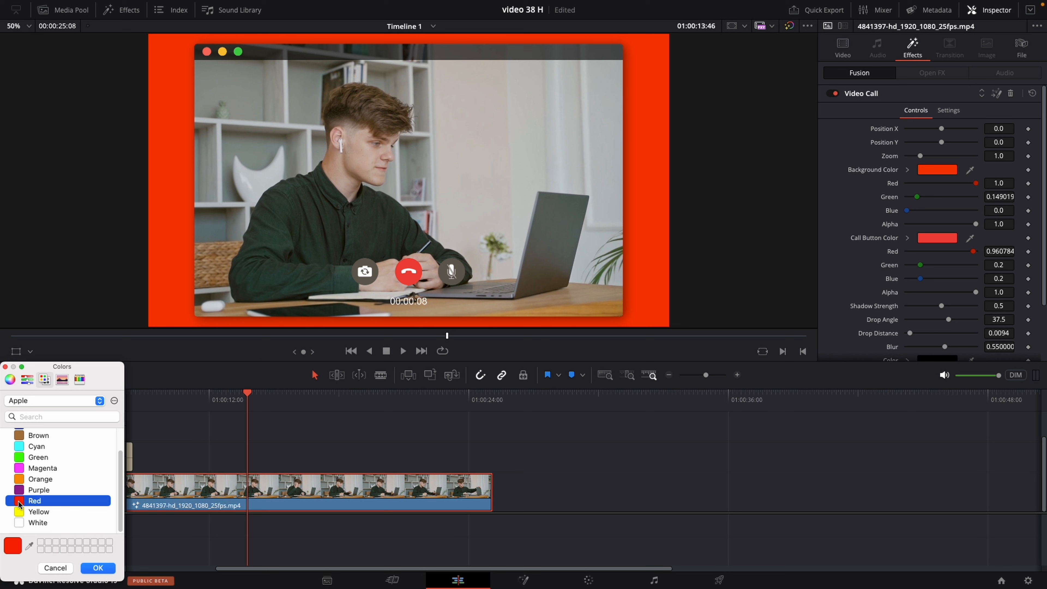
click(19, 458)
click(21, 449)
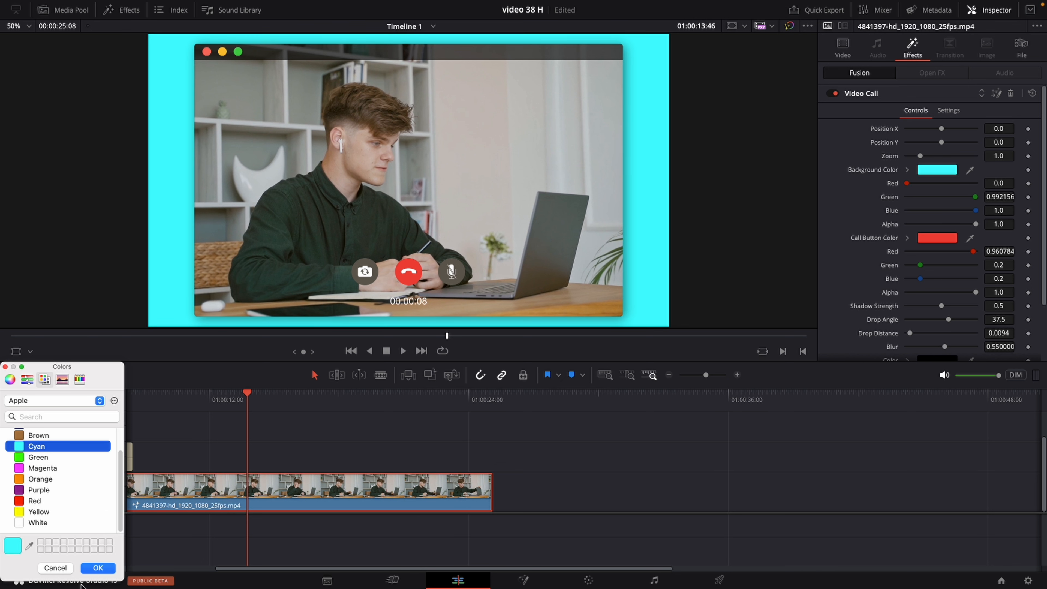
click(22, 524)
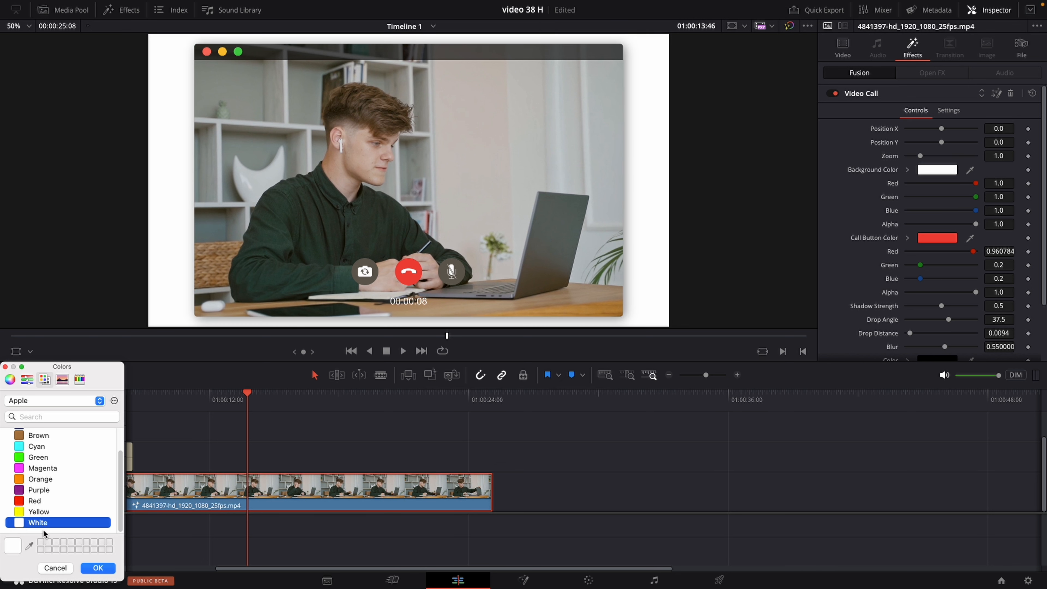
click(66, 568)
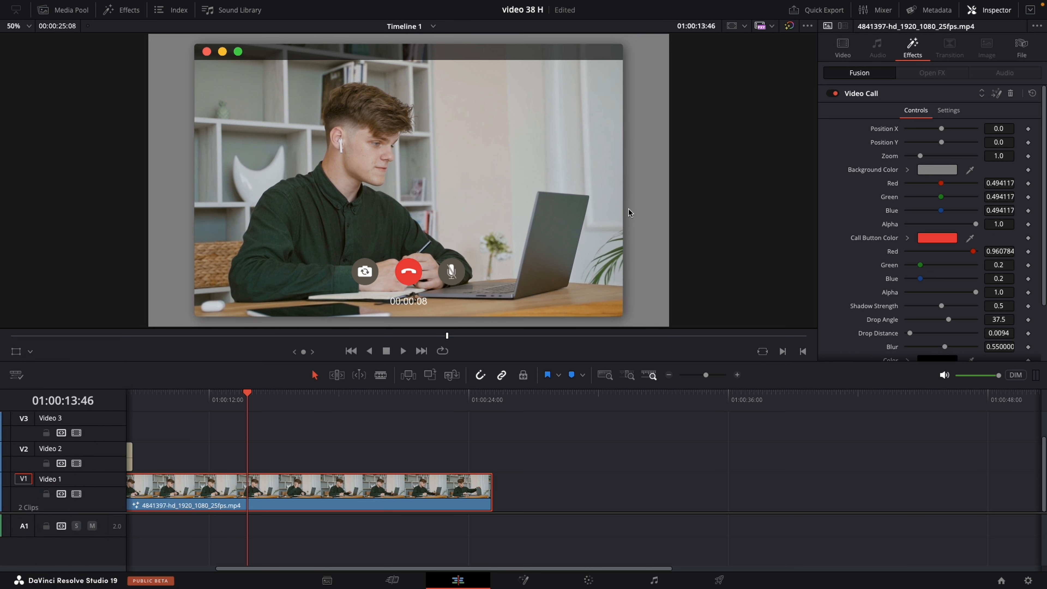
- Set the Video Call effect's call button color to red and increase its shadow strength
click(944, 239)
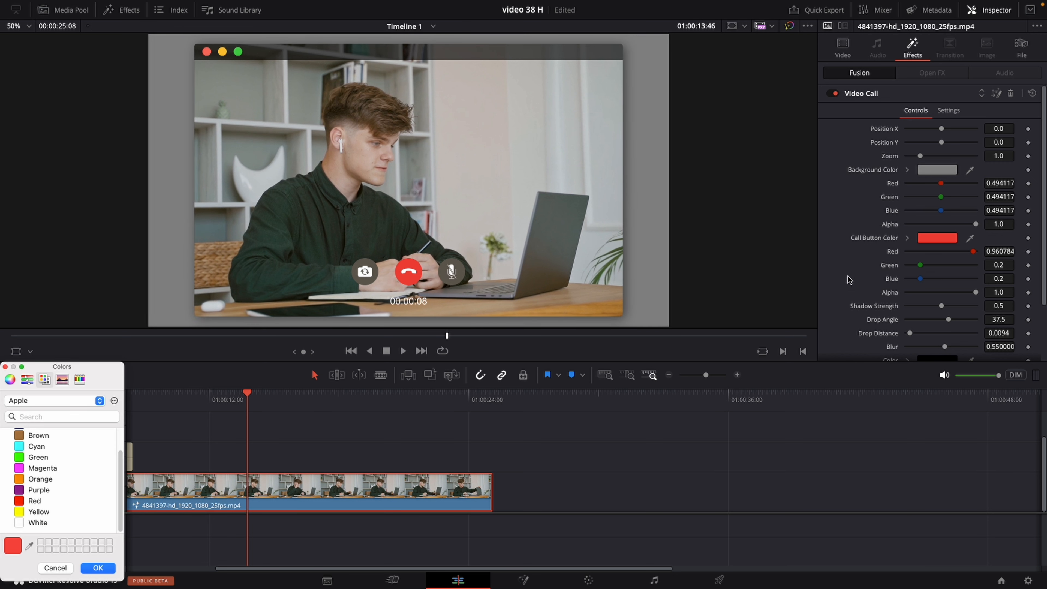
click(18, 459)
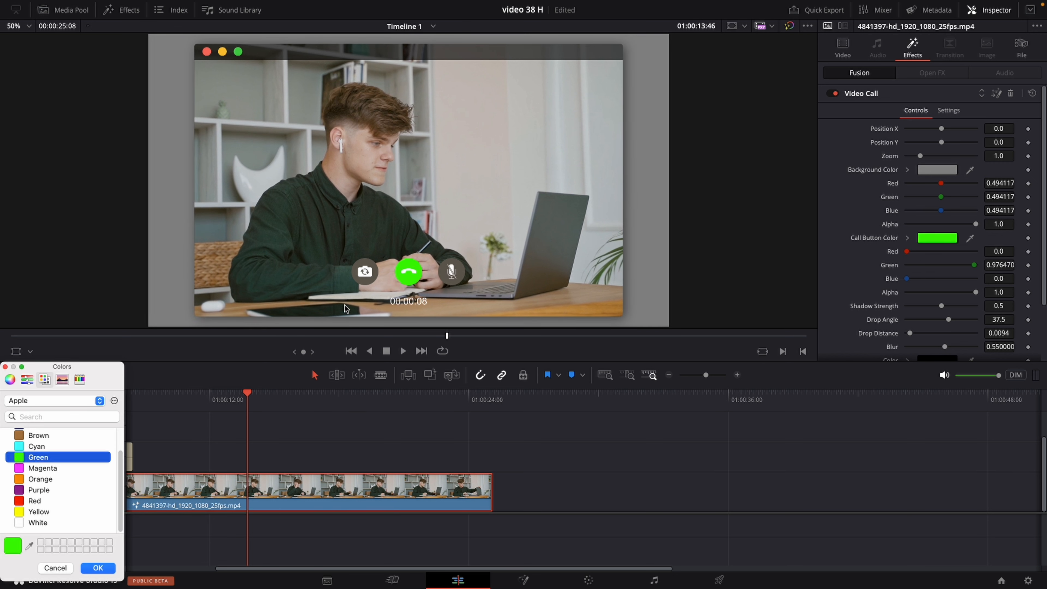
click(18, 501)
click(98, 568)
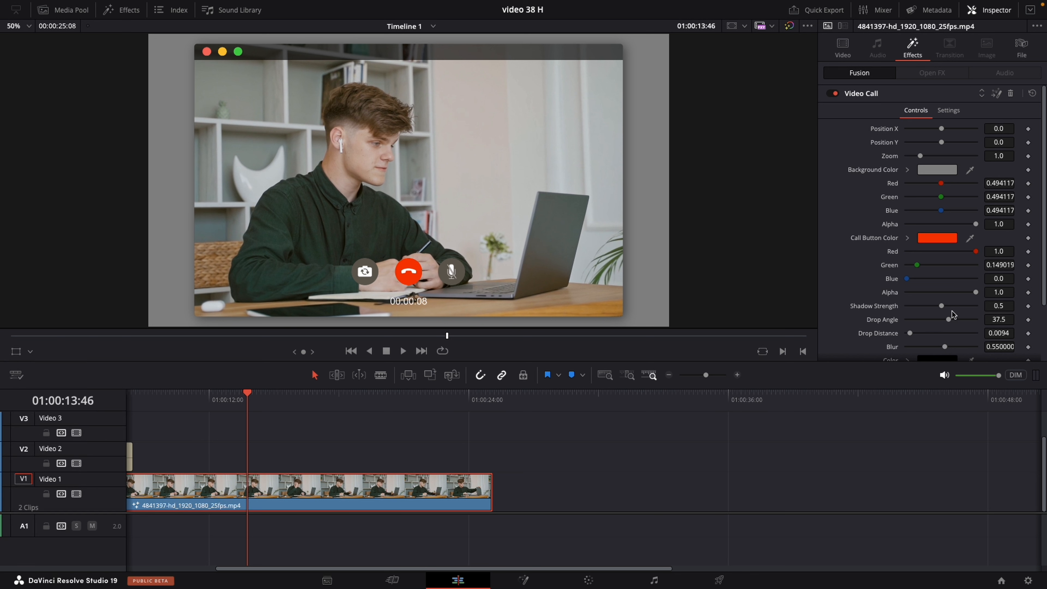
drag(942, 306, 970, 306)
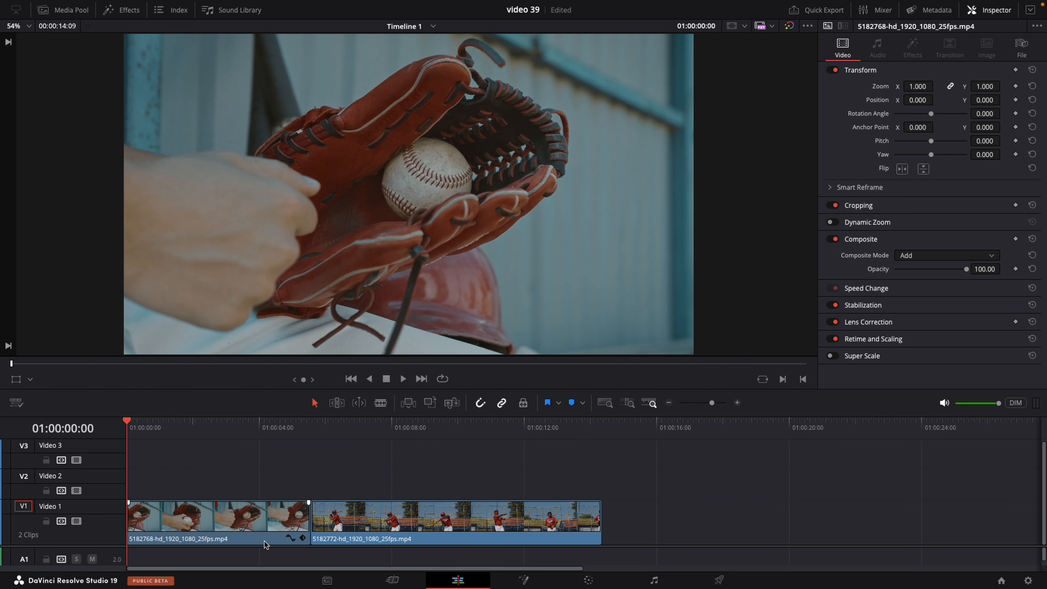
- Duplicate the baseball glove clip and the batter clip from Video 1 directly above onto Video 2
click(248, 527)
drag(247, 527, 248, 491)
click(350, 518)
click(389, 429)
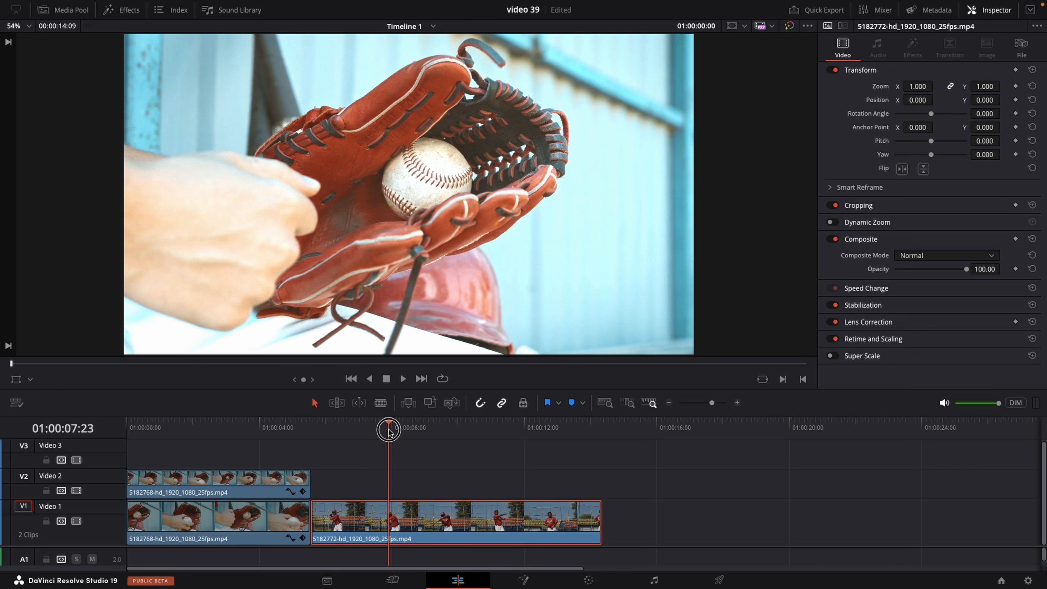
click(415, 499)
drag(415, 498, 414, 474)
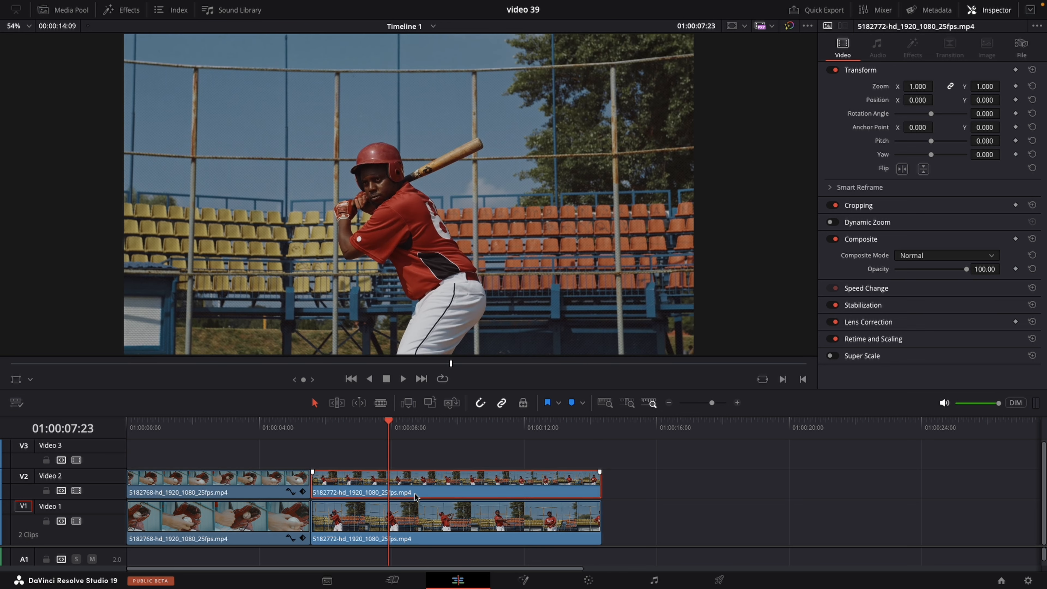
- Find the Edge Detect effect by searching for "edge" and apply it to the glove clip on Video 2
click(227, 427)
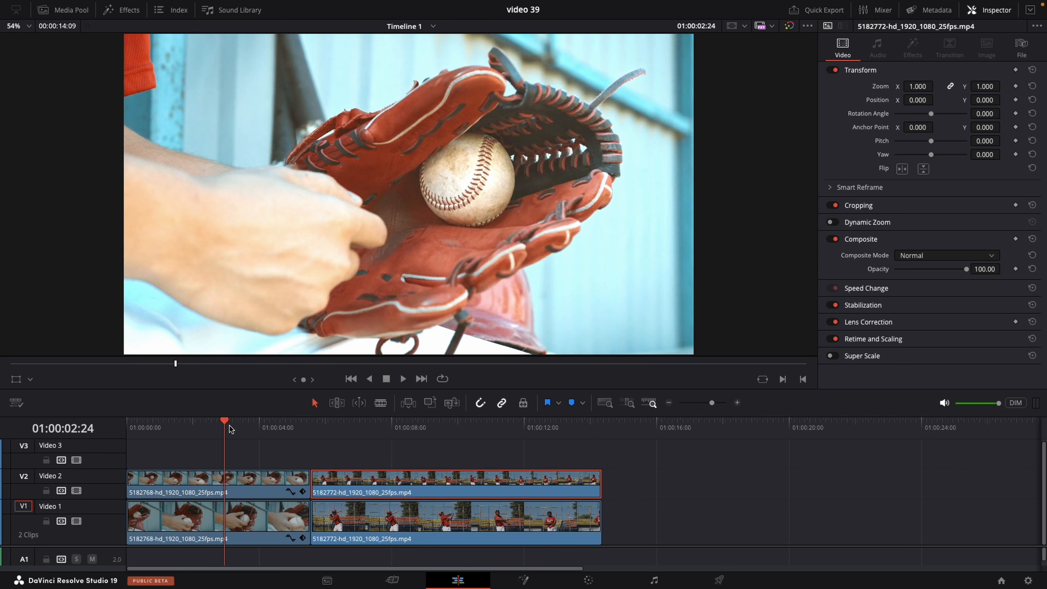
click(122, 9)
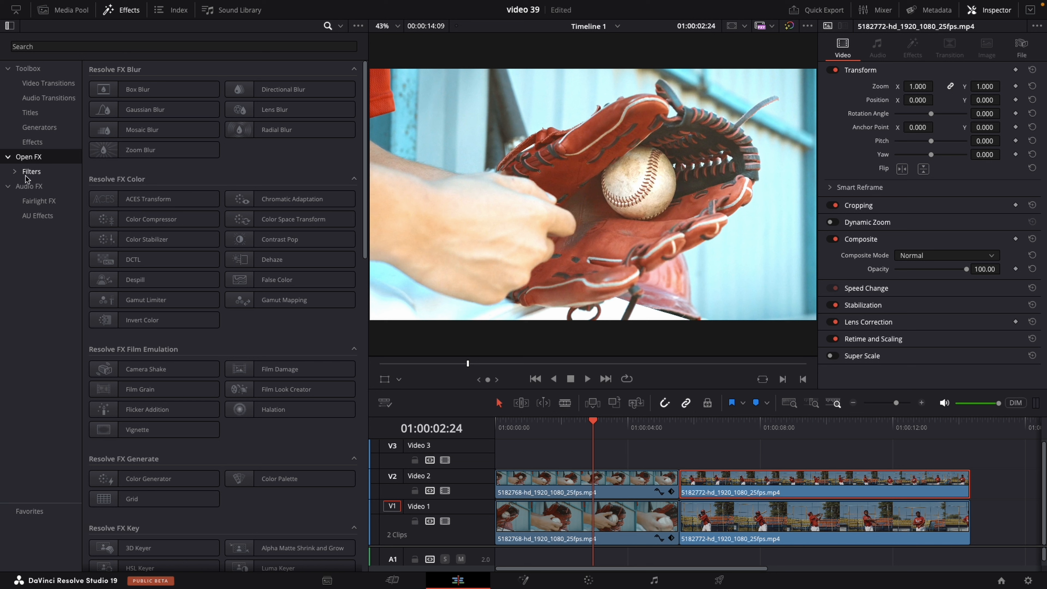
click(107, 46)
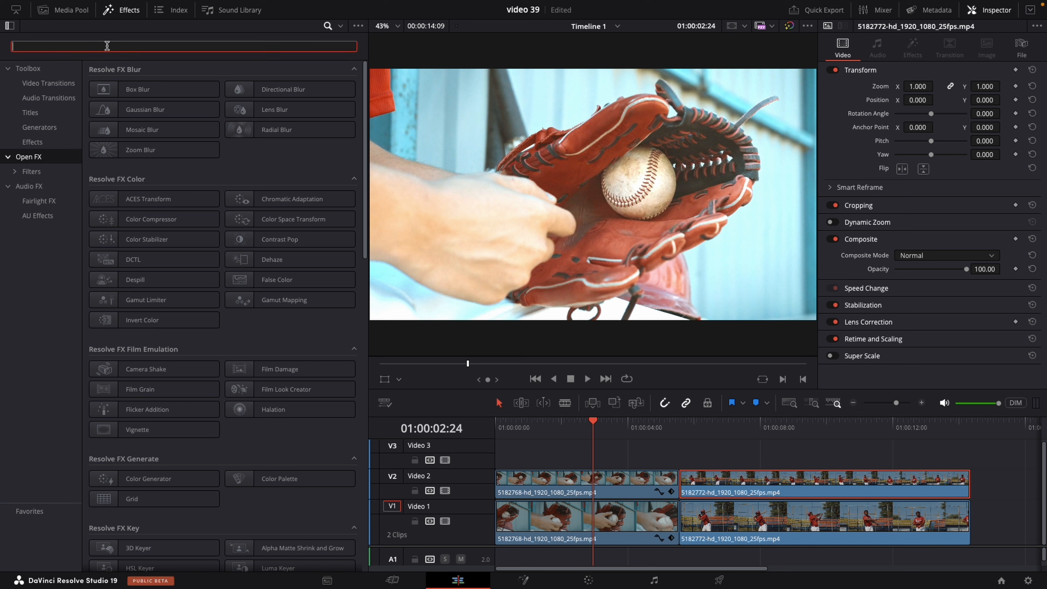
text(edge)
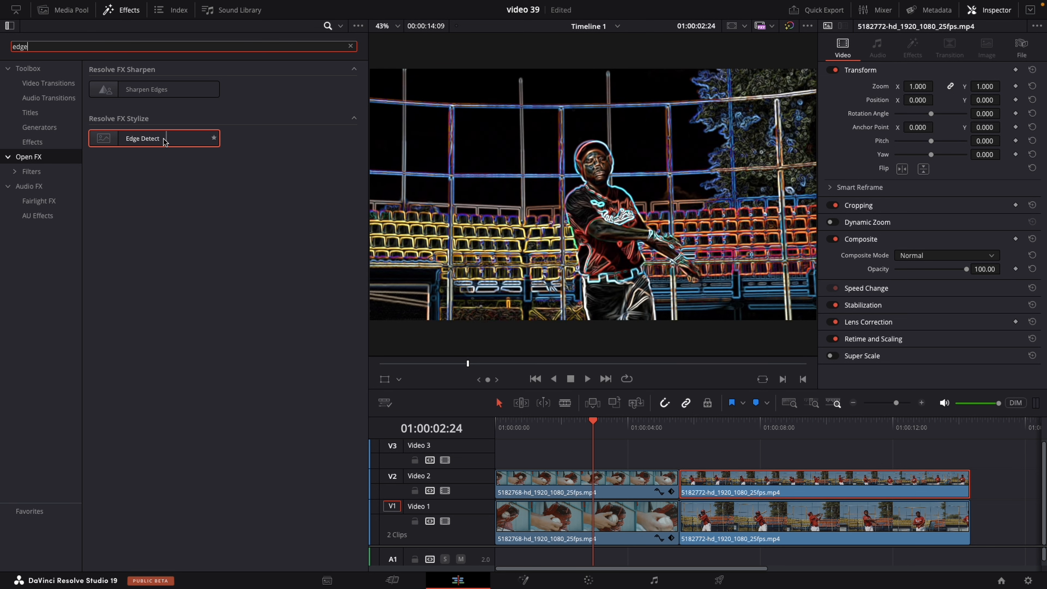
drag(156, 143, 570, 486)
click(571, 486)
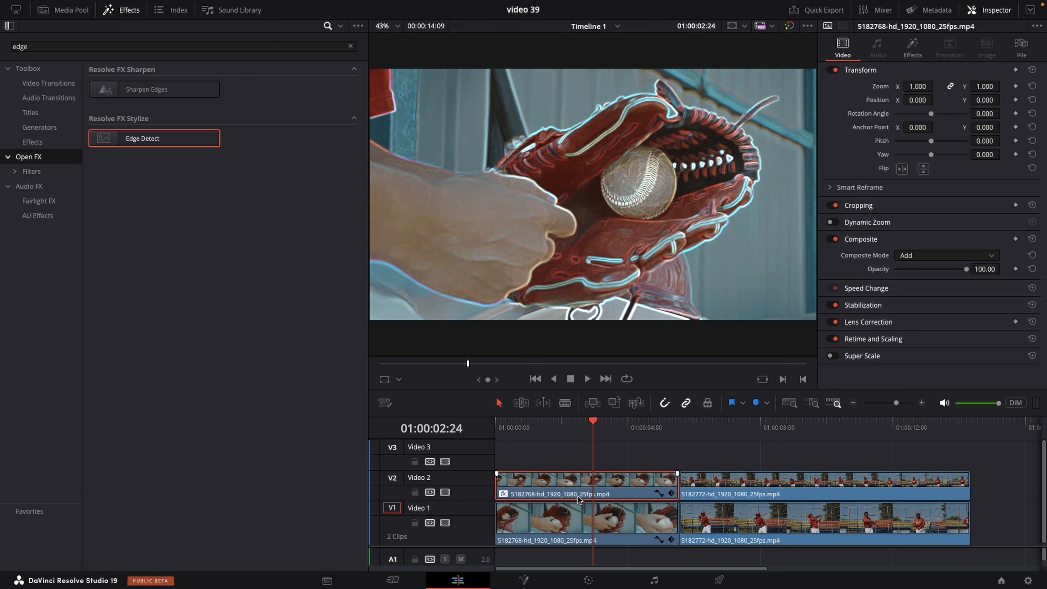
- Scale the glove clip on Video 2 to a zoom of 1.090 and set its composite mode to Add
click(122, 9)
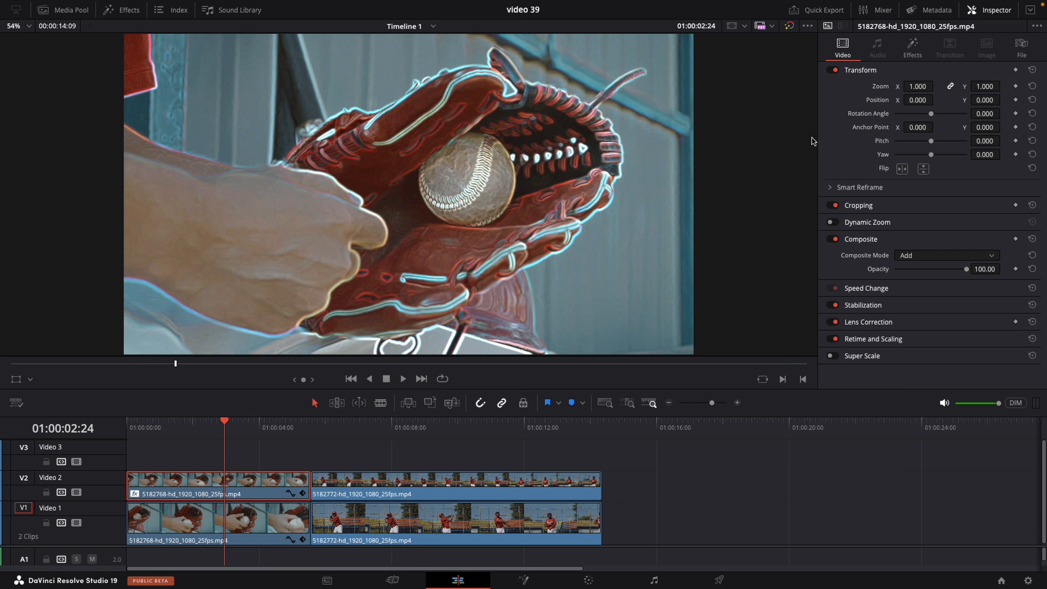
drag(916, 86, 919, 87)
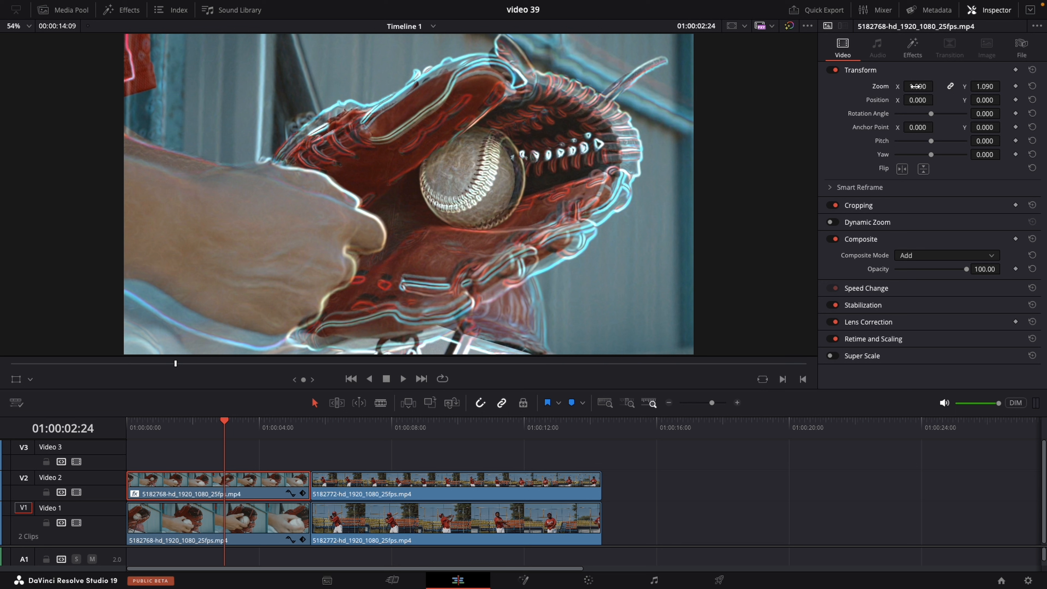
click(909, 257)
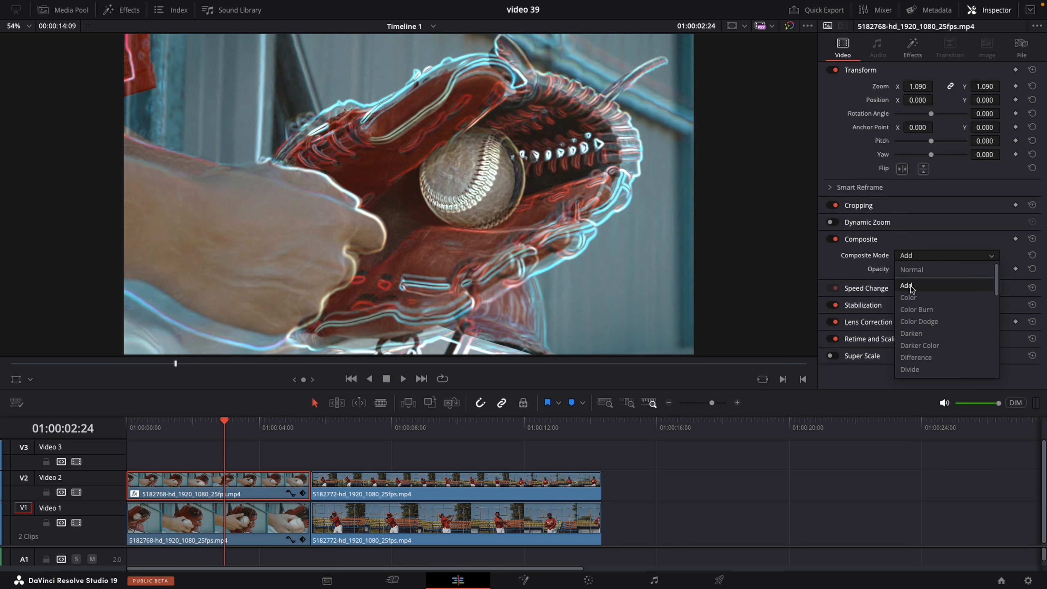
click(915, 287)
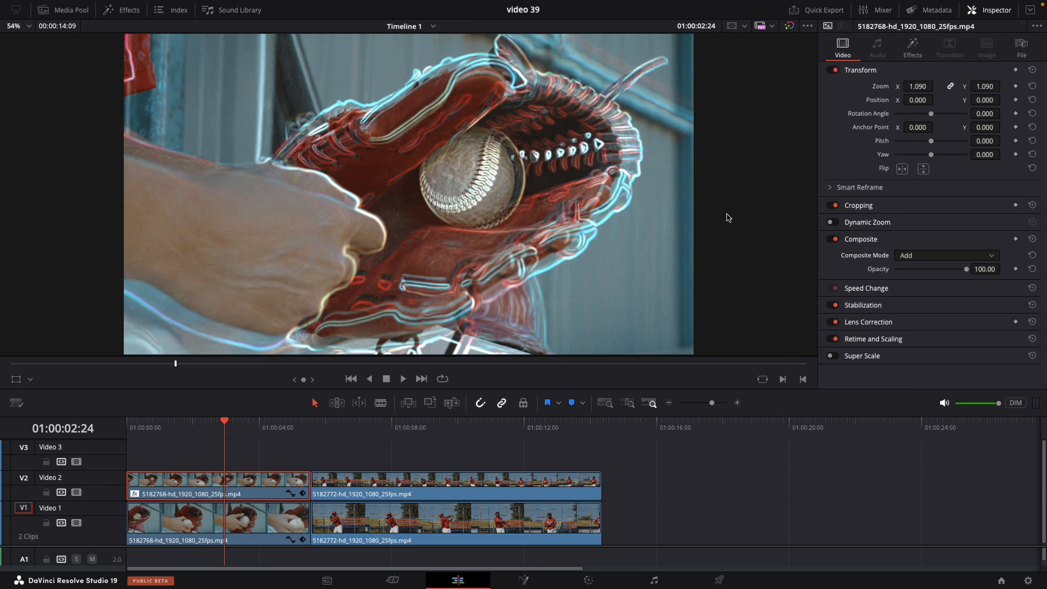
- Set the glove clip's Edge Detect mode to Grayscale Edges and play back the clip from near its start
click(911, 56)
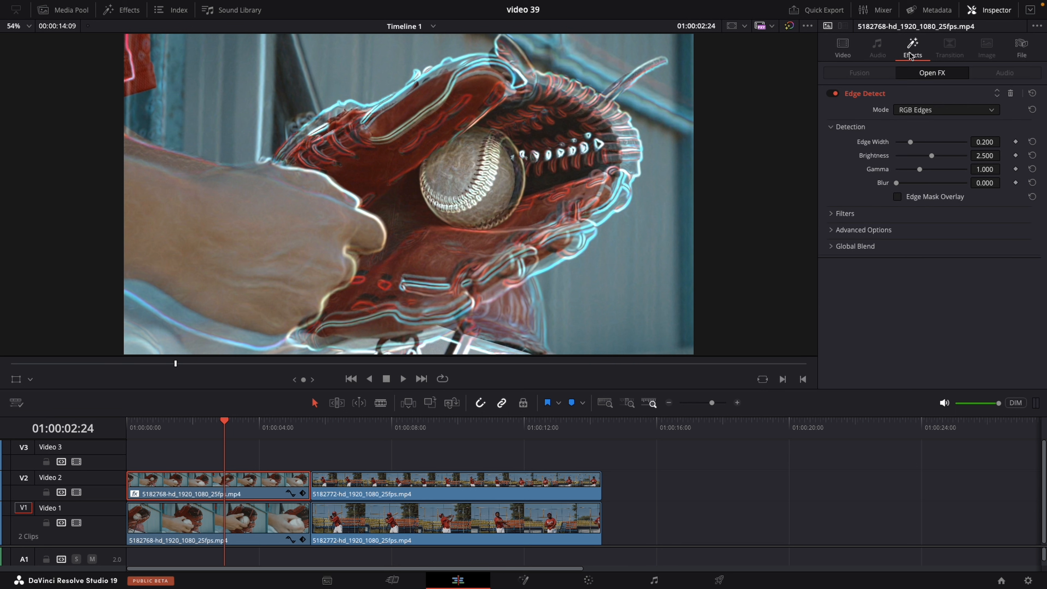
click(927, 109)
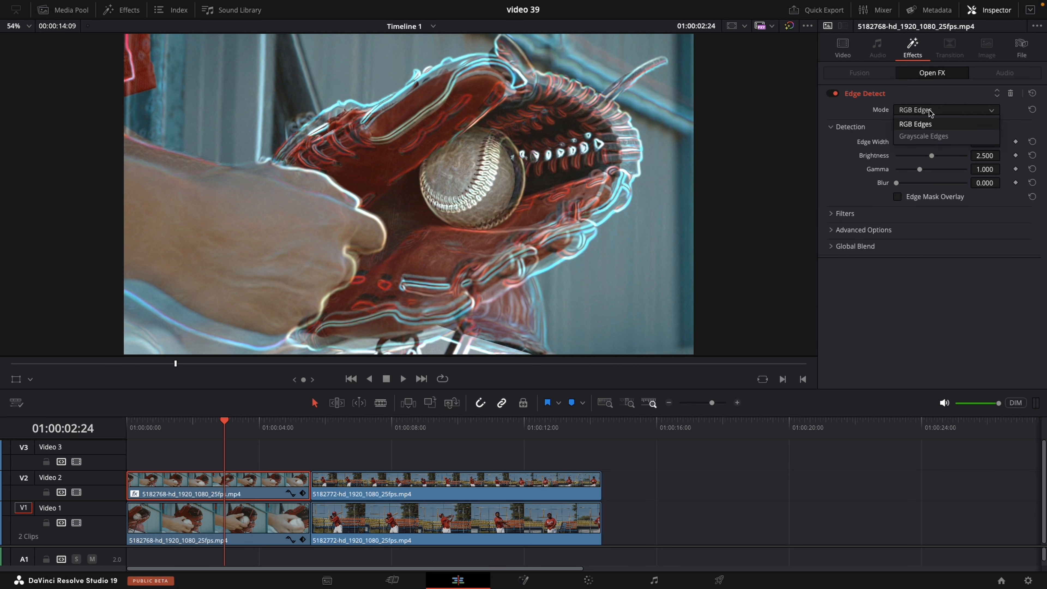
click(937, 138)
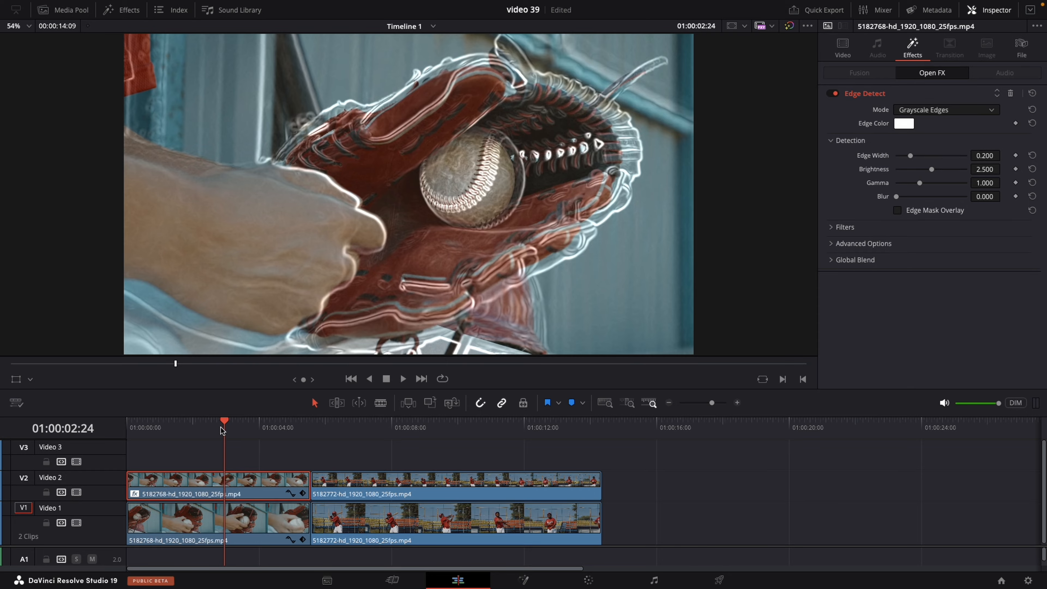
drag(224, 421, 155, 423)
key(space)
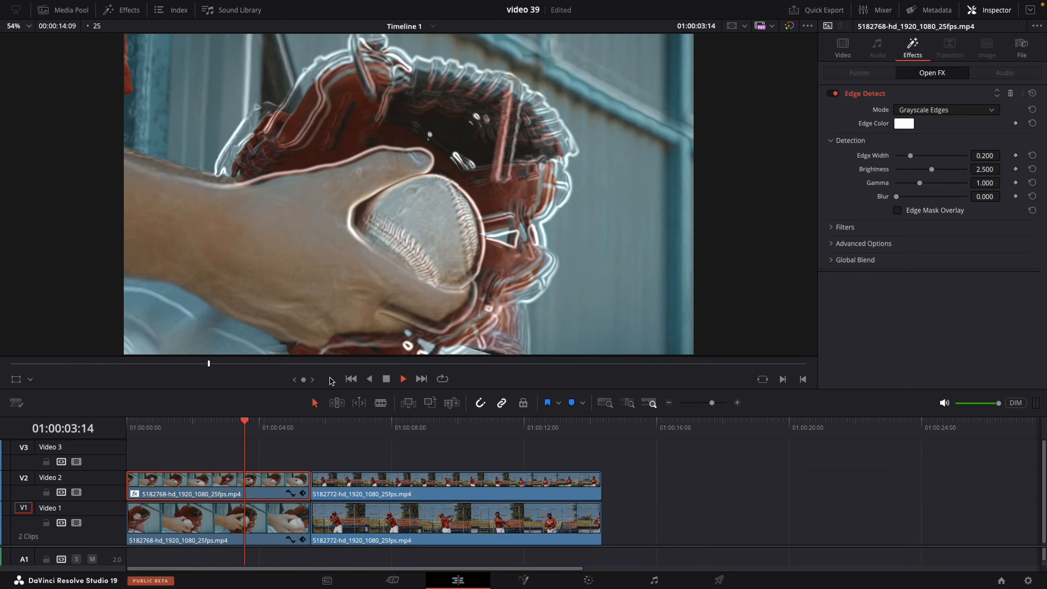
key(space)
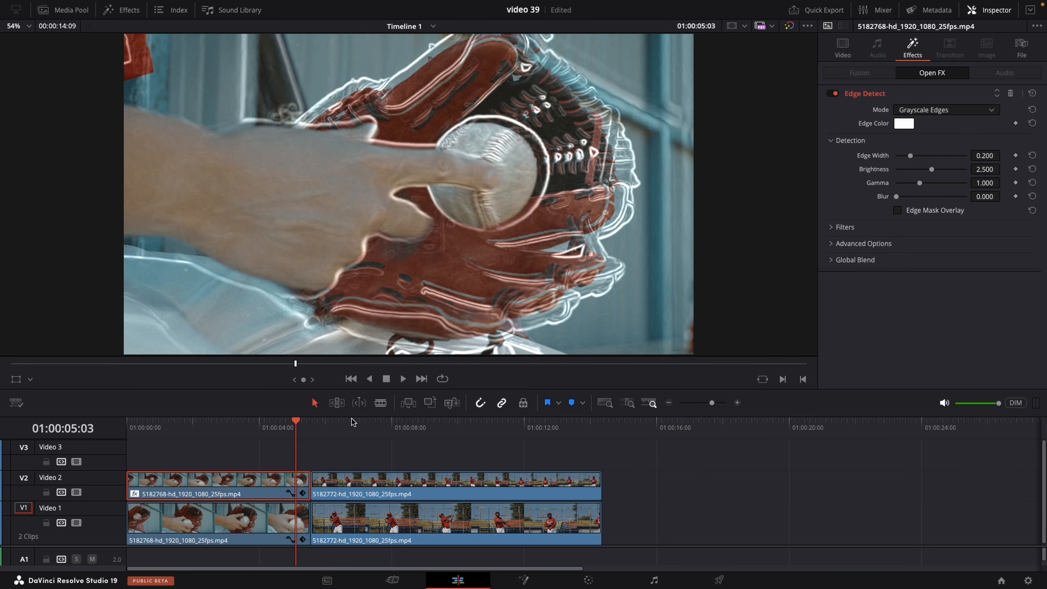
- Apply the Edge Detect effect to the batter clip on Video 2
click(368, 420)
click(386, 482)
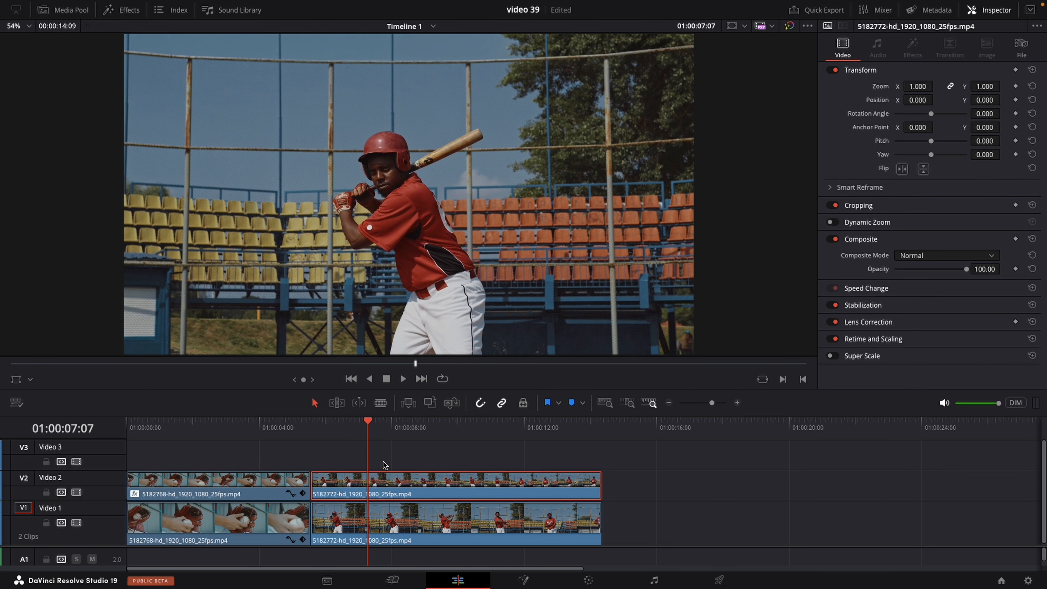
click(121, 9)
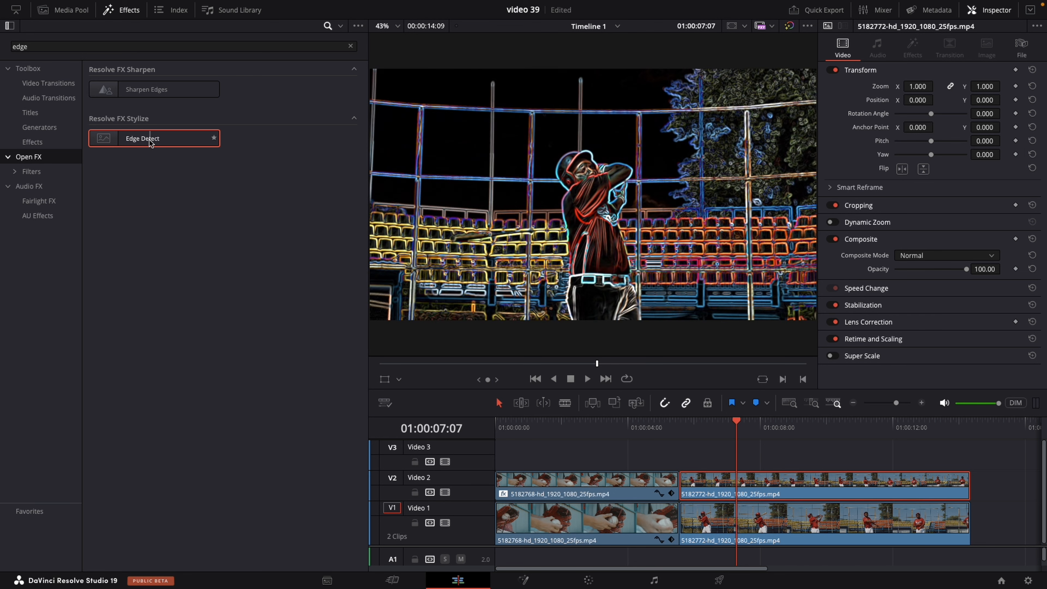
drag(150, 140, 760, 476)
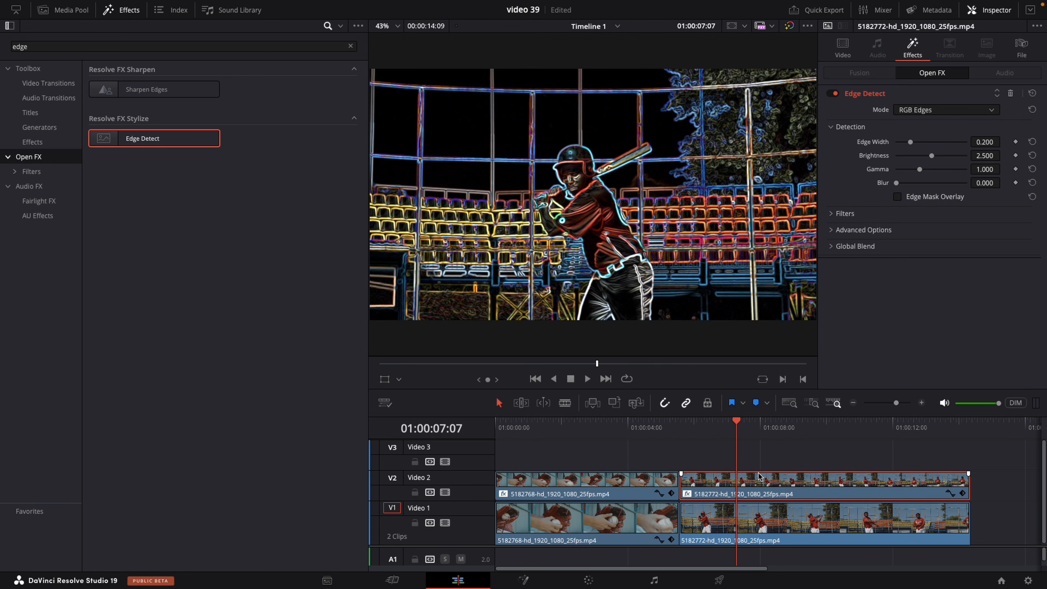
click(121, 9)
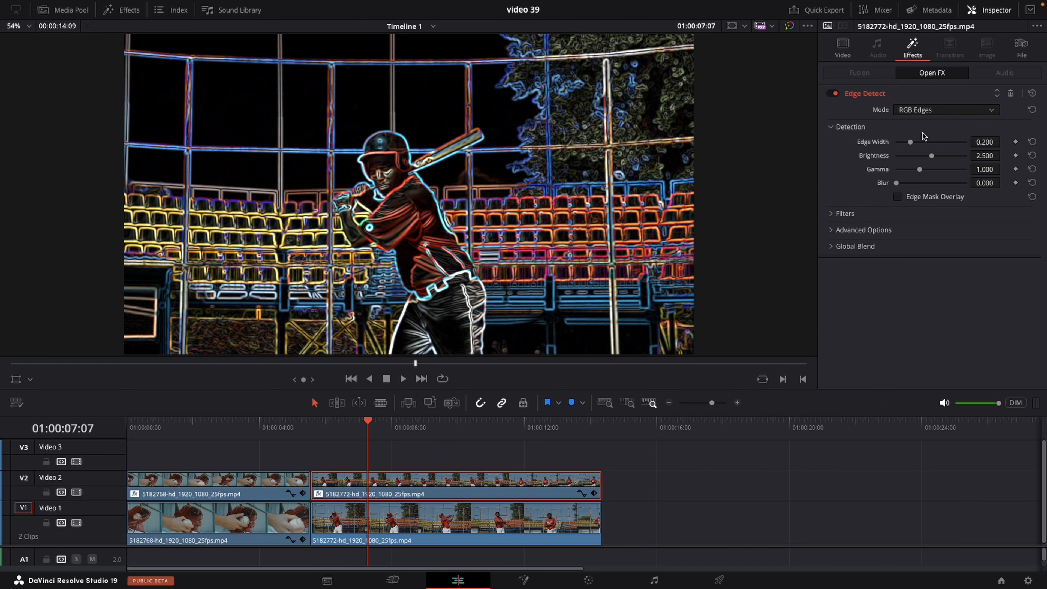
- Set the batter clip's composite mode to Add and its zoom to 1.060 on Video 2
click(845, 50)
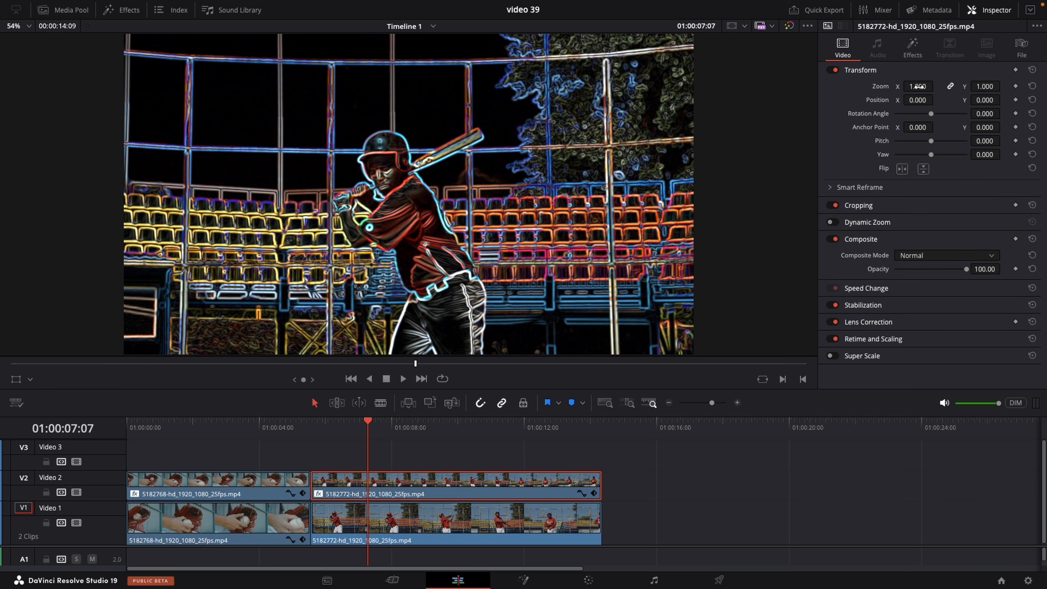
drag(917, 86, 924, 87)
click(944, 256)
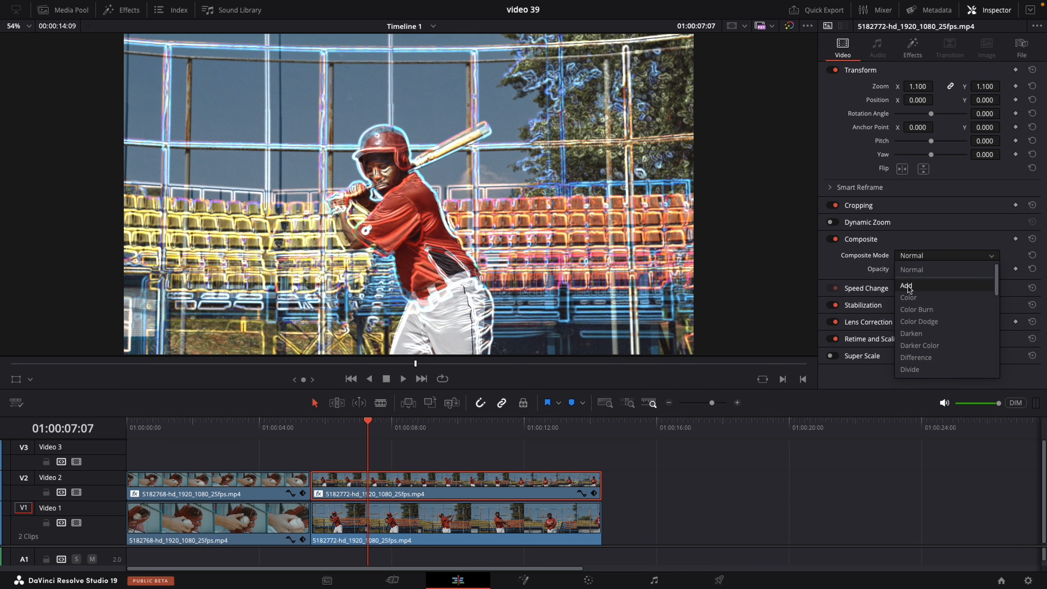
click(909, 286)
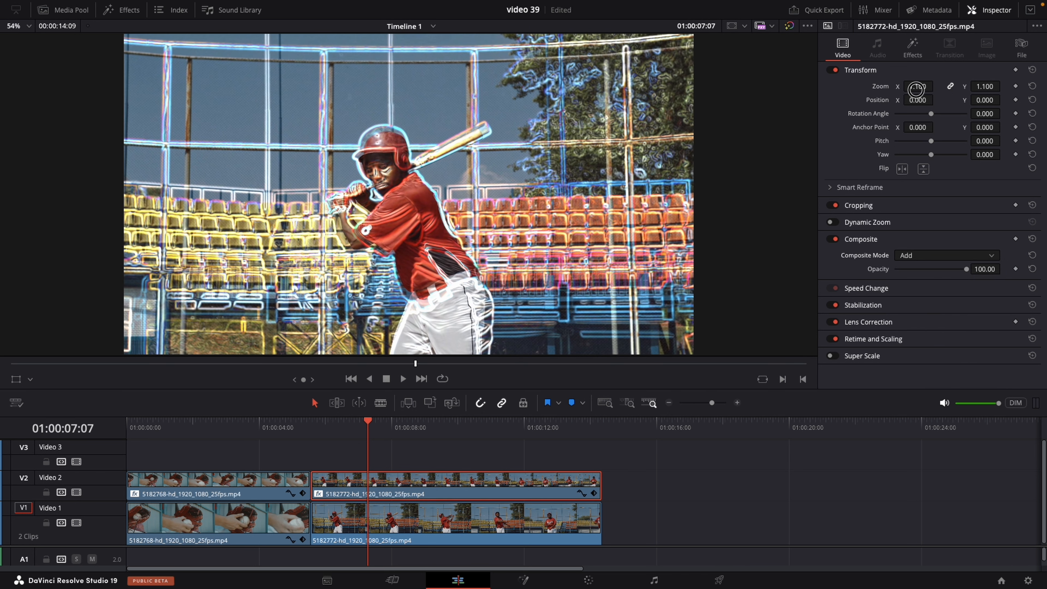
drag(916, 87, 916, 89)
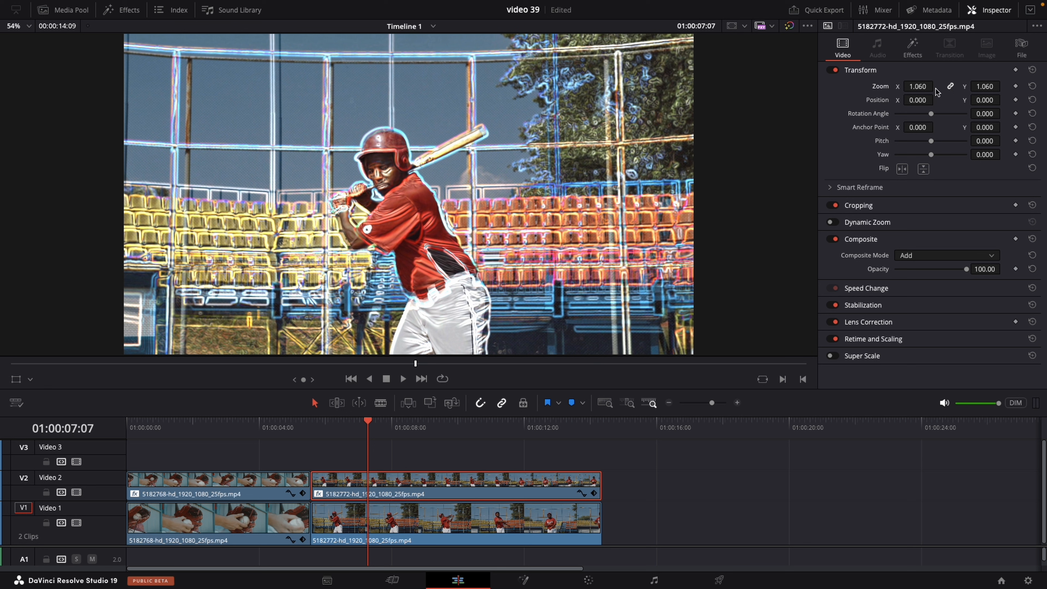
- Set the batter clip's Edge Detect mode to Grayscale Edges and play back the timeline from about 01:00:04:02
click(912, 46)
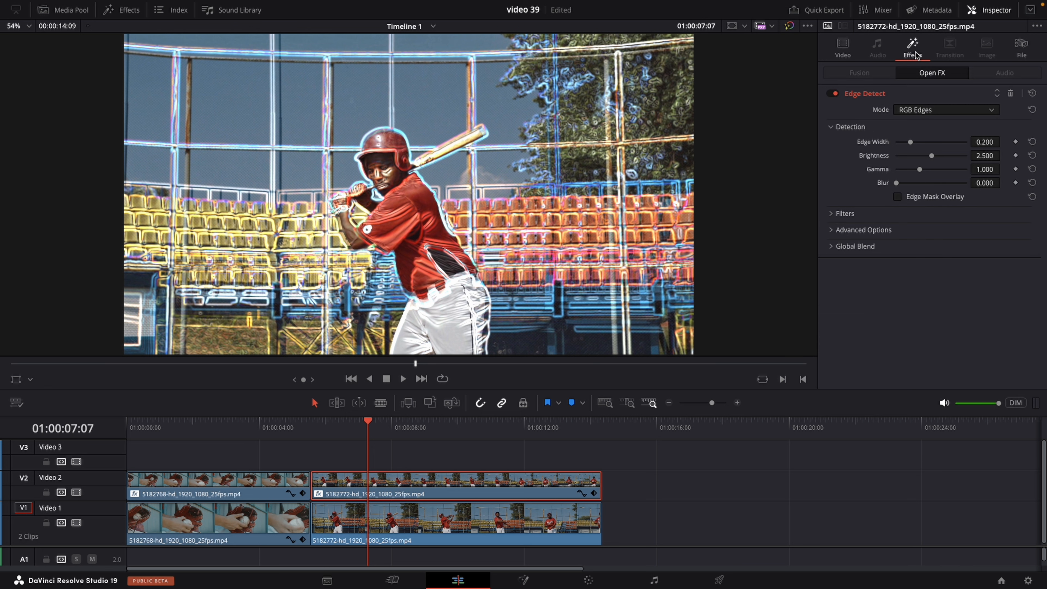
click(941, 115)
click(940, 134)
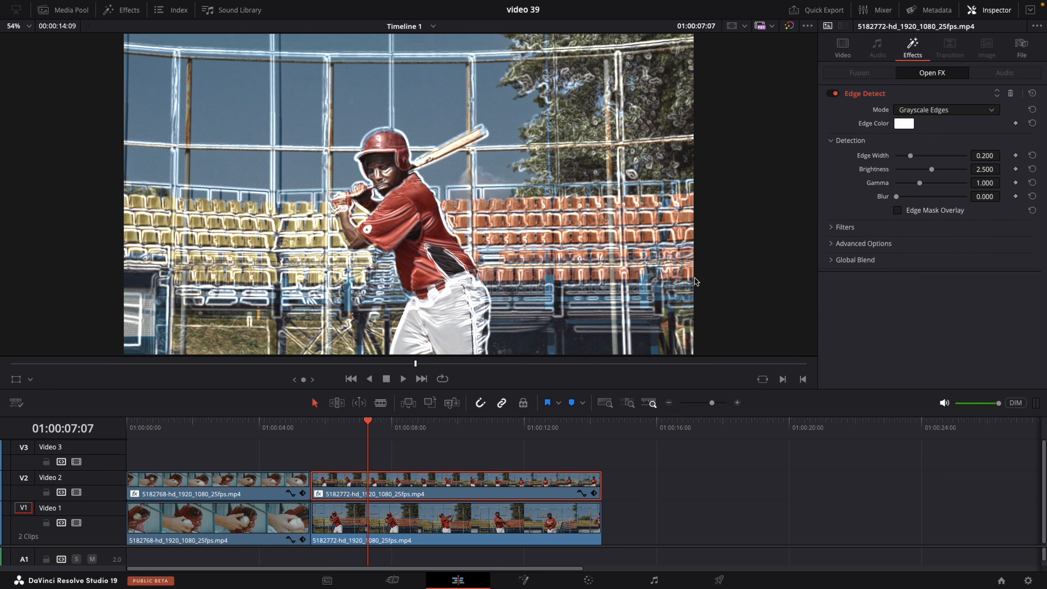
click(262, 427)
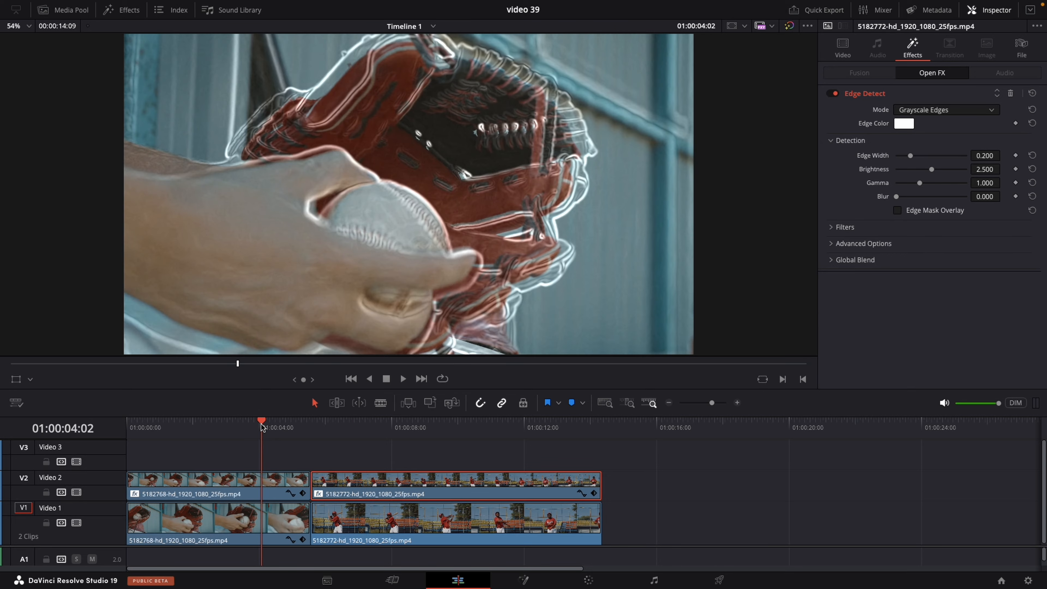
key(space)
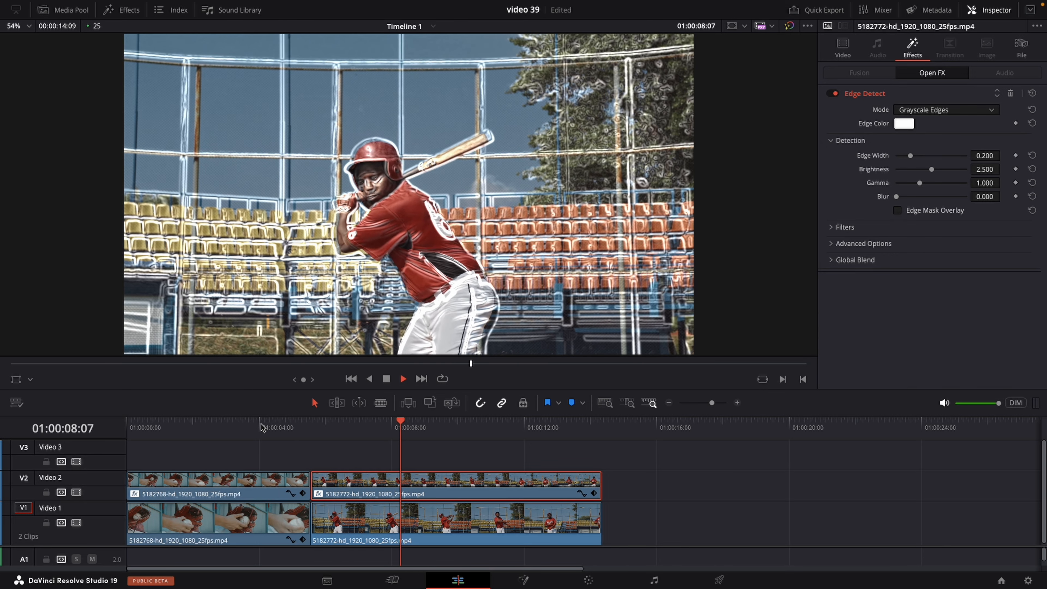
key(space)
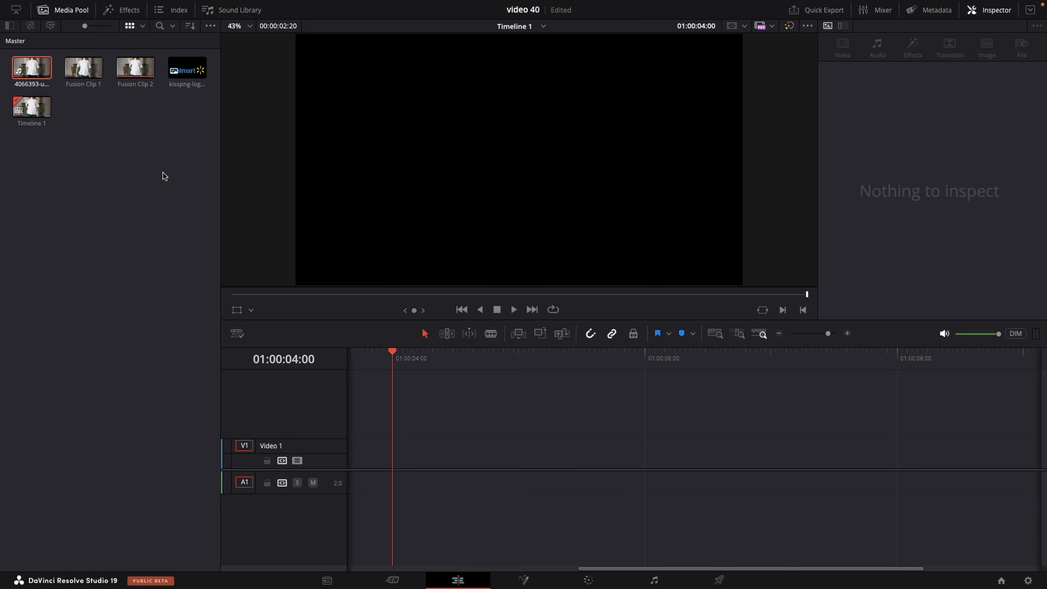
- Place the white T-shirt clip 4066393 on Video 1 at 01:00:04:00 and delete its audio
drag(36, 80, 392, 454)
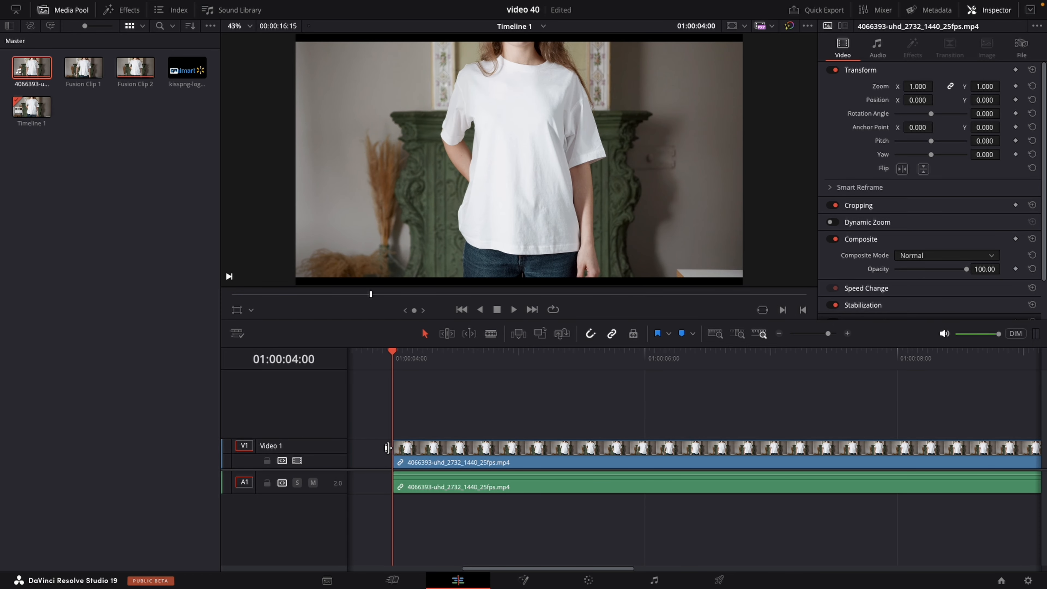
click(485, 489)
key(Delete)
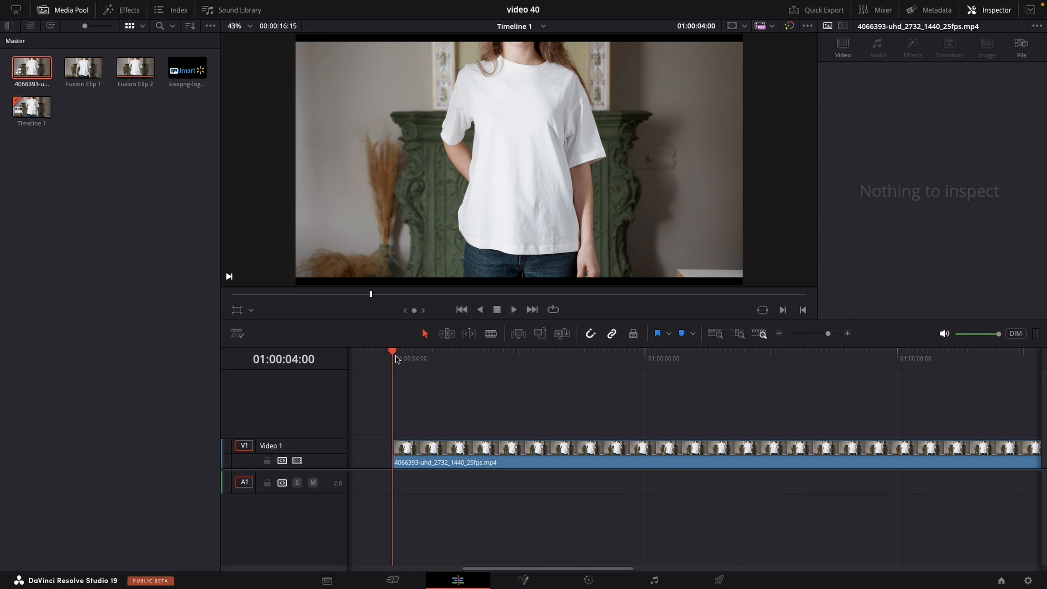
- Split the T-shirt clip at 01:00:06:22 and delete the part after the cut
drag(423, 358, 754, 344)
key(b)
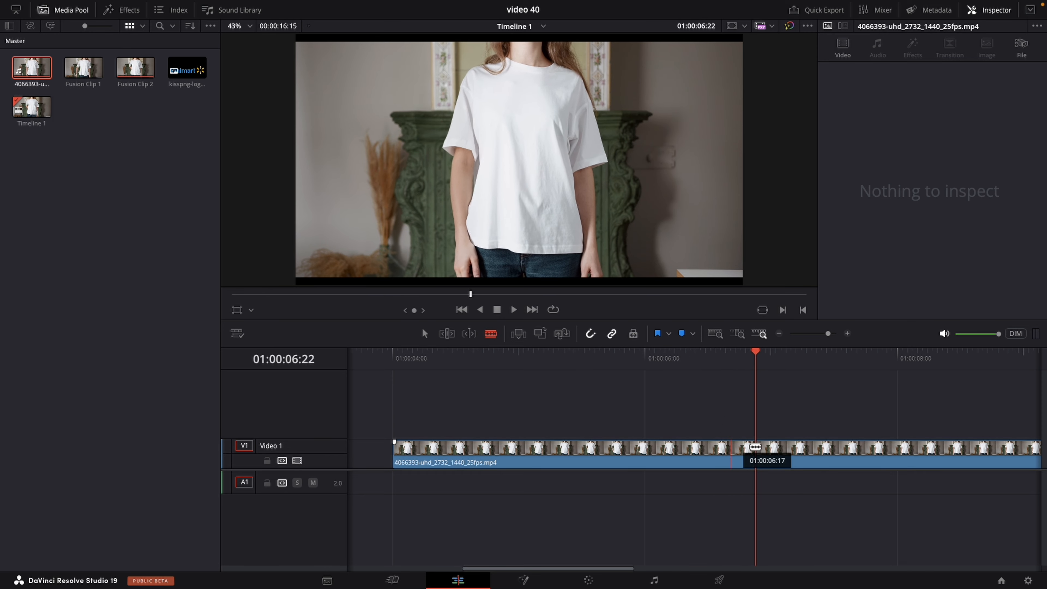
click(756, 447)
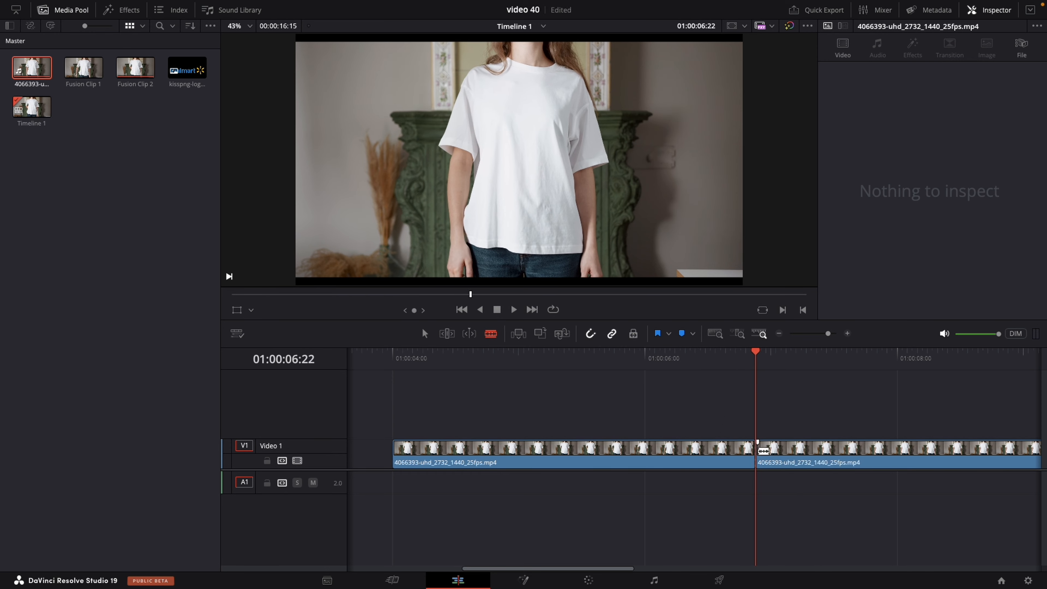
key(a)
click(802, 447)
key(Delete)
- Convert the trimmed T-shirt clip to a new Fusion clip and open it on the Fusion page
click(587, 464)
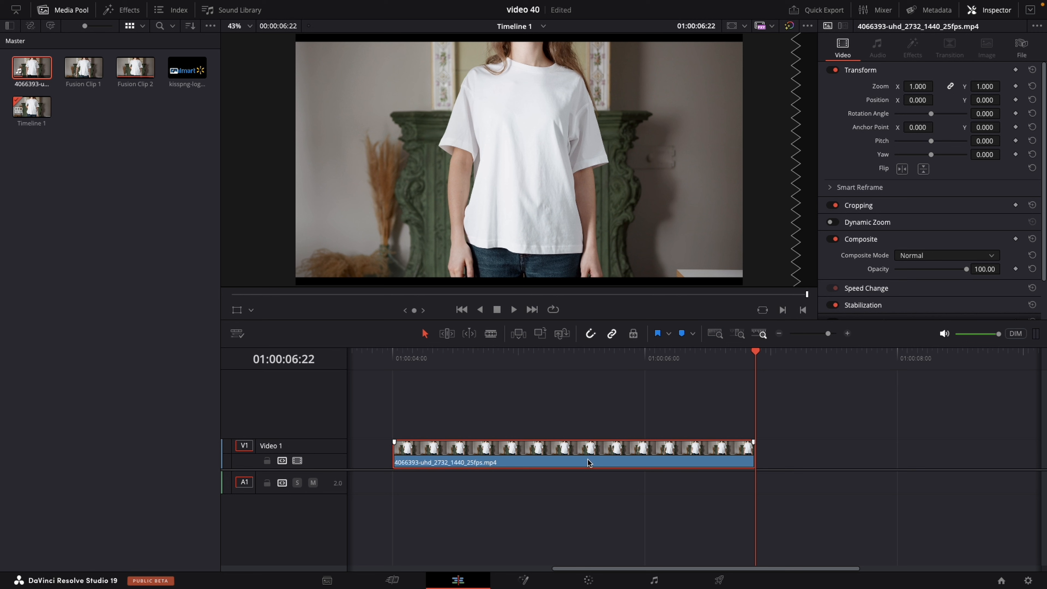
right_click(588, 463)
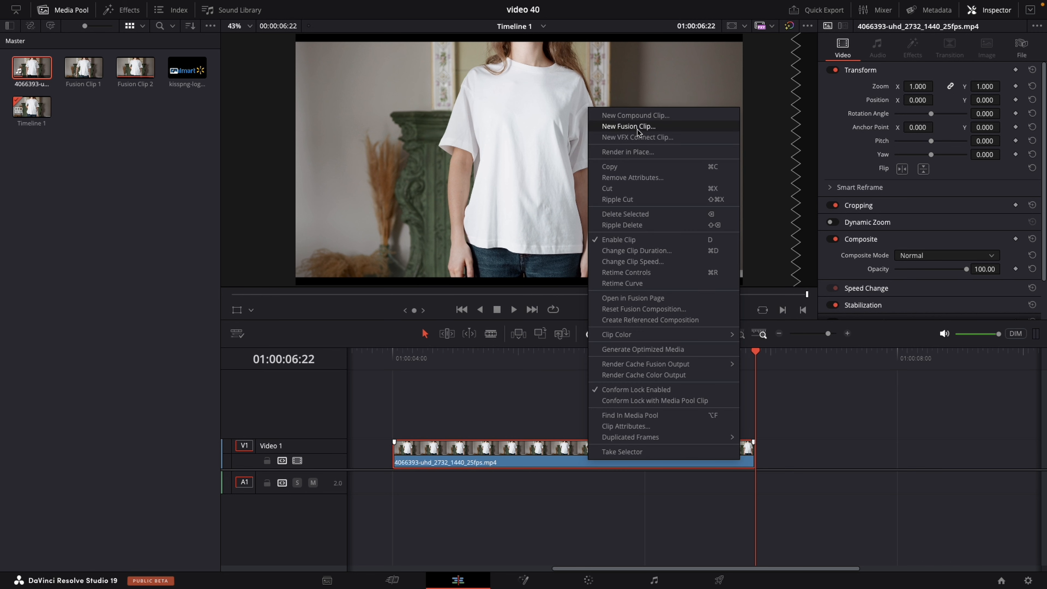
click(629, 127)
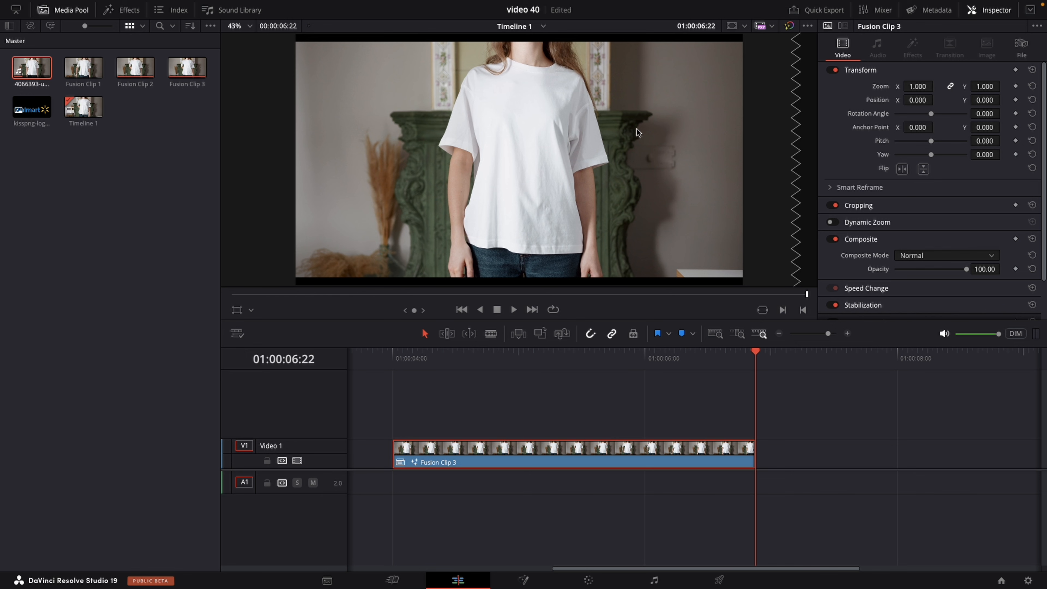
click(523, 579)
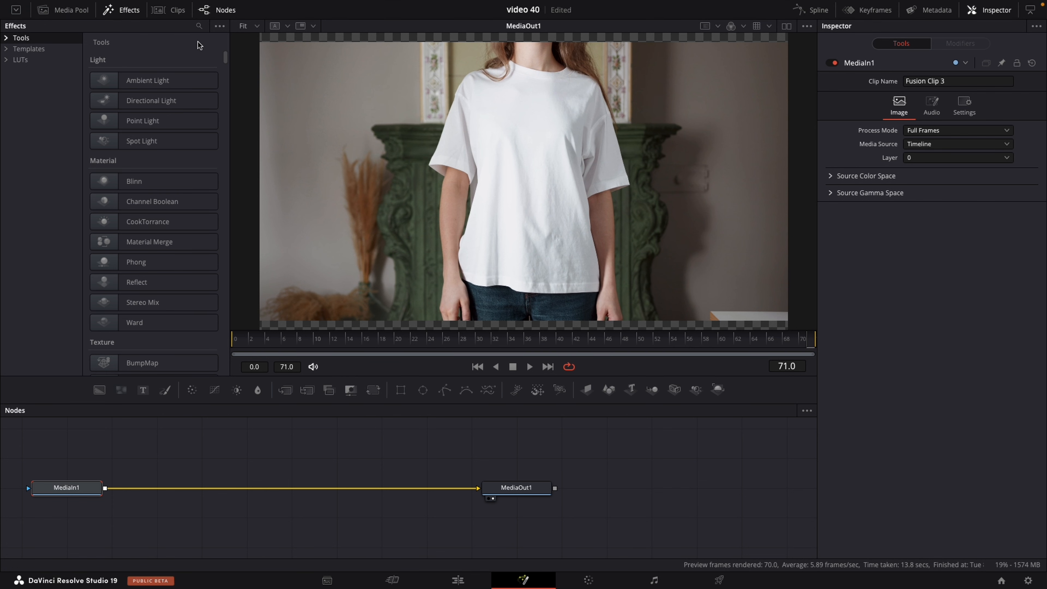
- Find the Surface Tracker tool in the effects library and insert it between MediaIn1 and MediaOut1
click(199, 27)
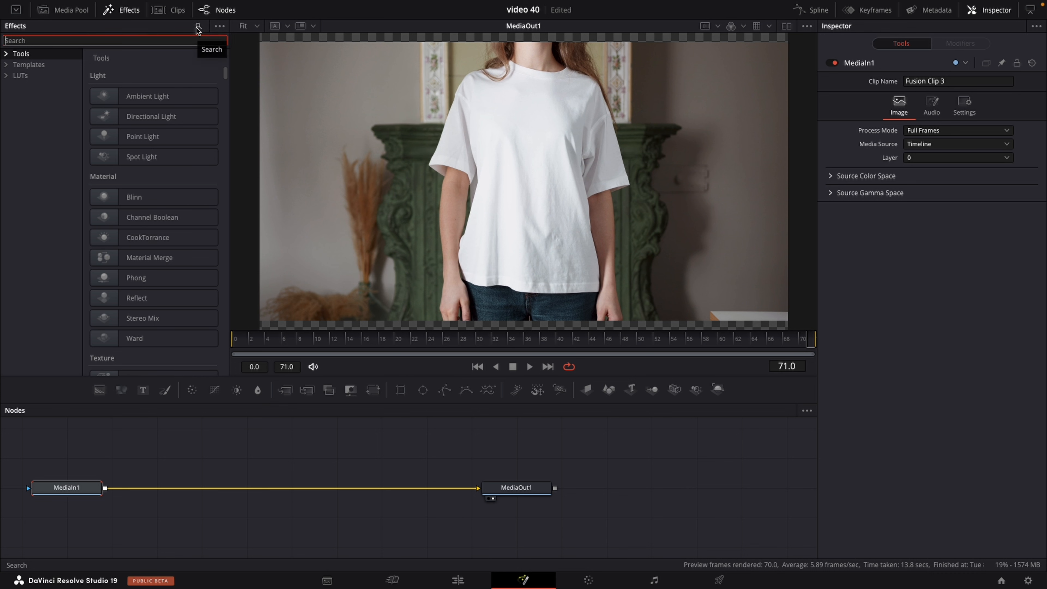
text(surface)
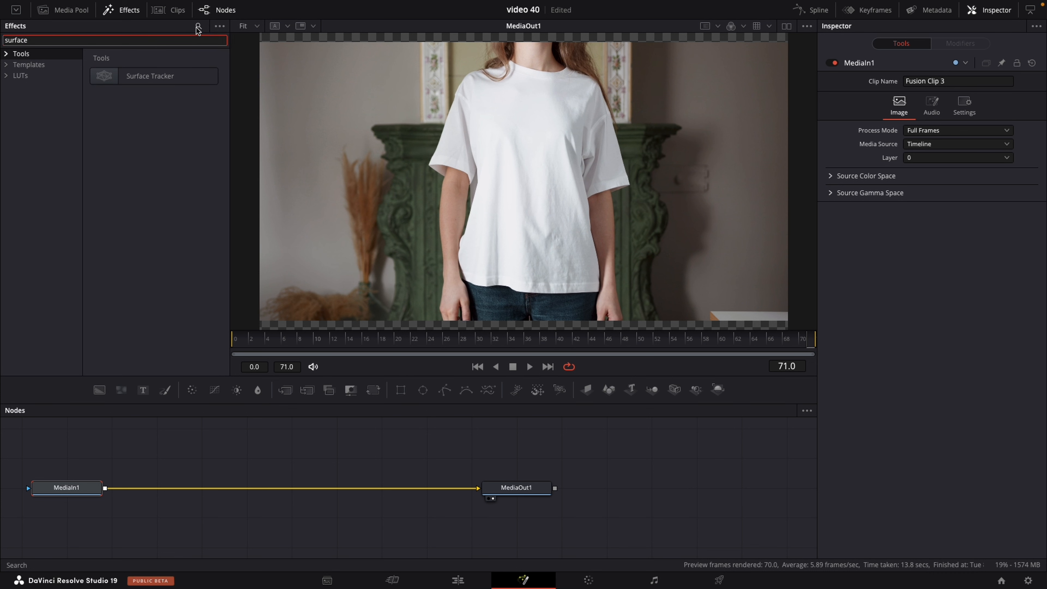
click(176, 78)
drag(177, 78, 228, 489)
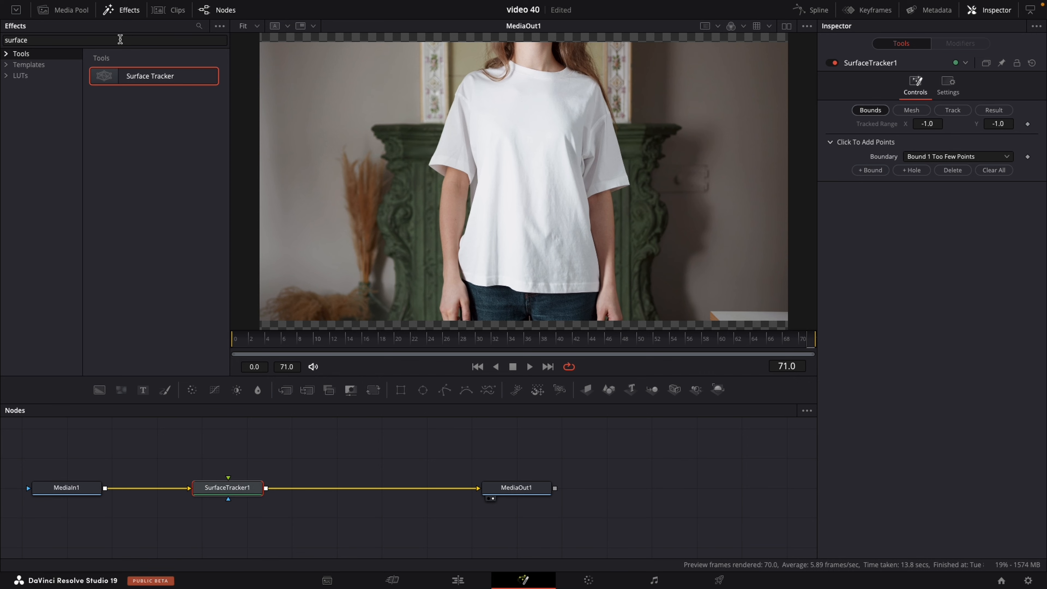
click(120, 15)
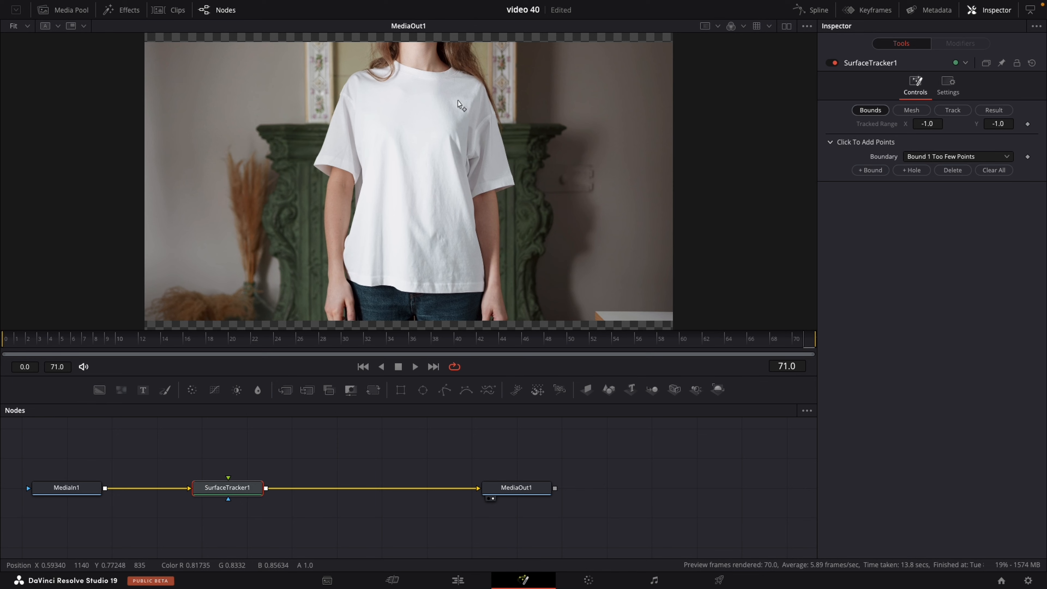
- Outline the shirt's chest area with a four-point tracker boundary and track the surface across the whole clip
click(464, 96)
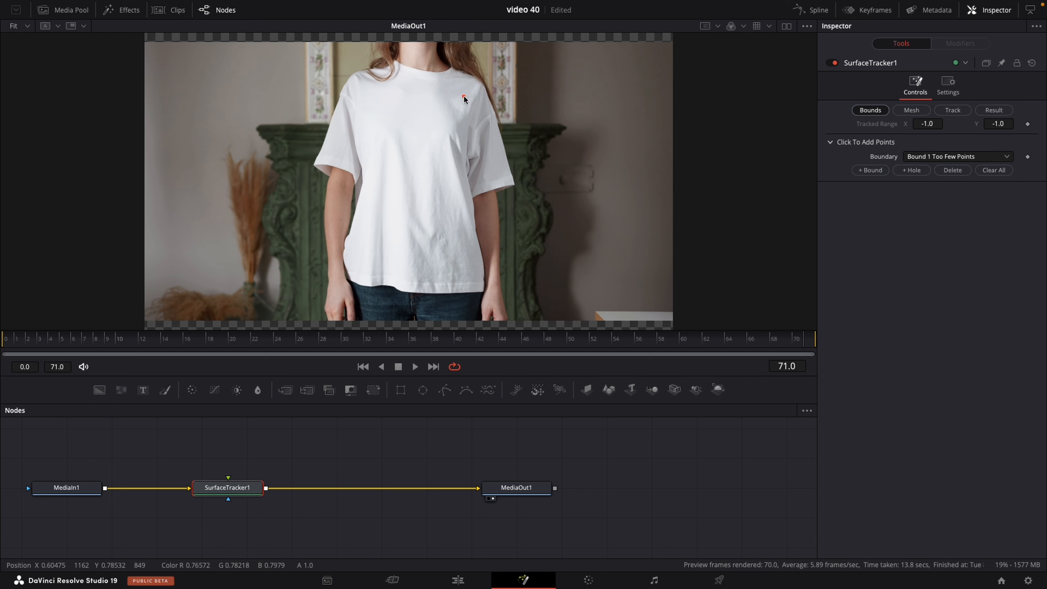
click(461, 194)
click(370, 195)
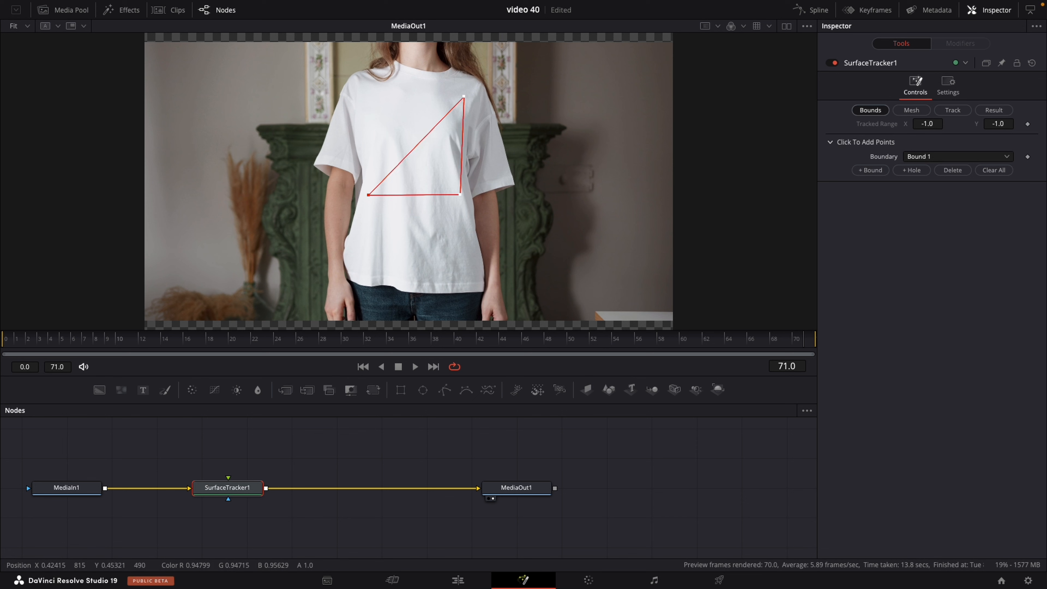
click(361, 102)
drag(361, 103, 356, 101)
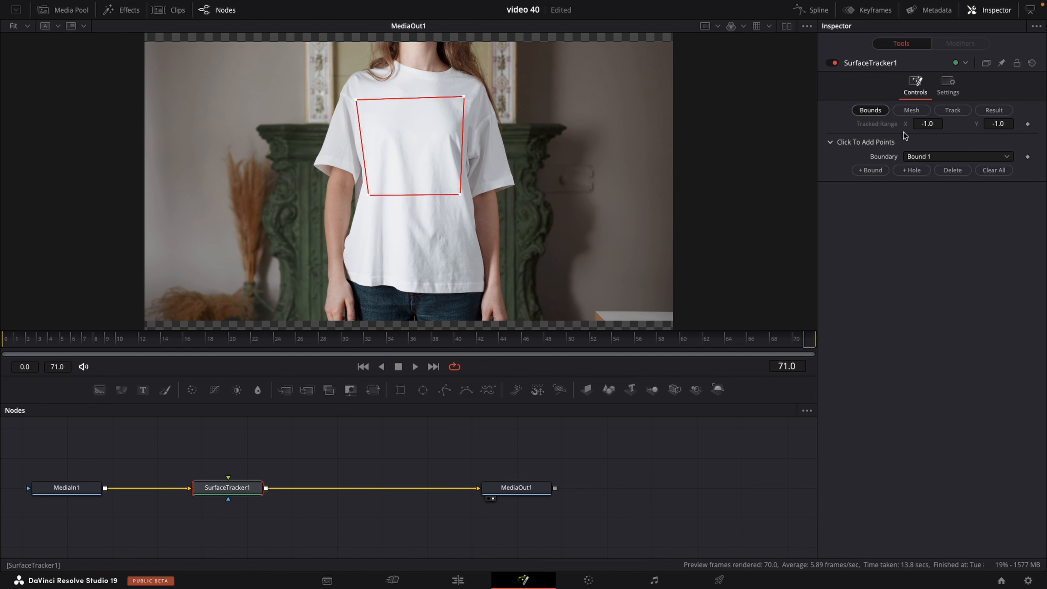
click(945, 110)
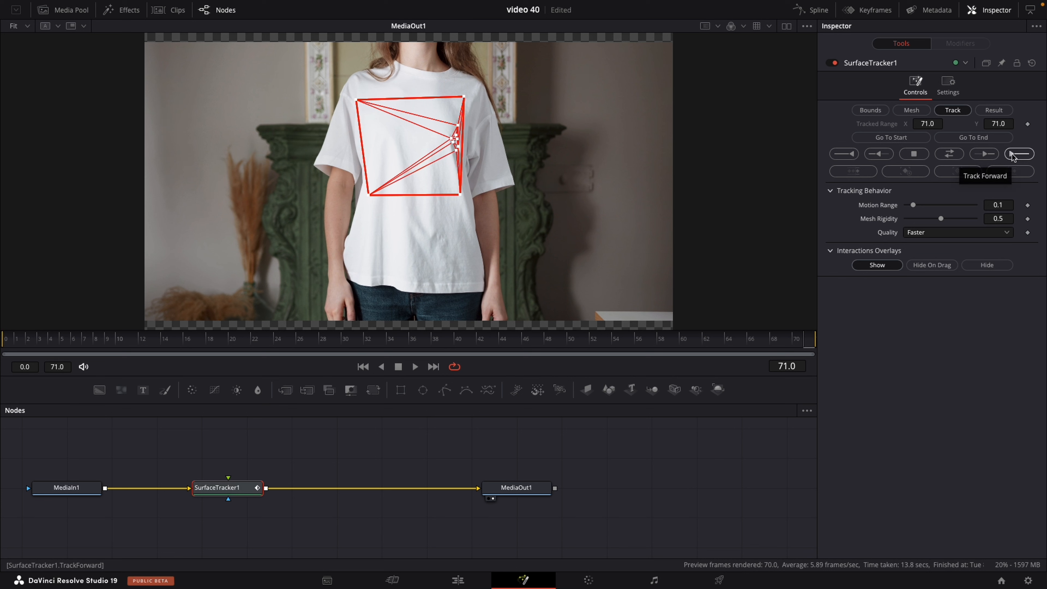
click(1013, 158)
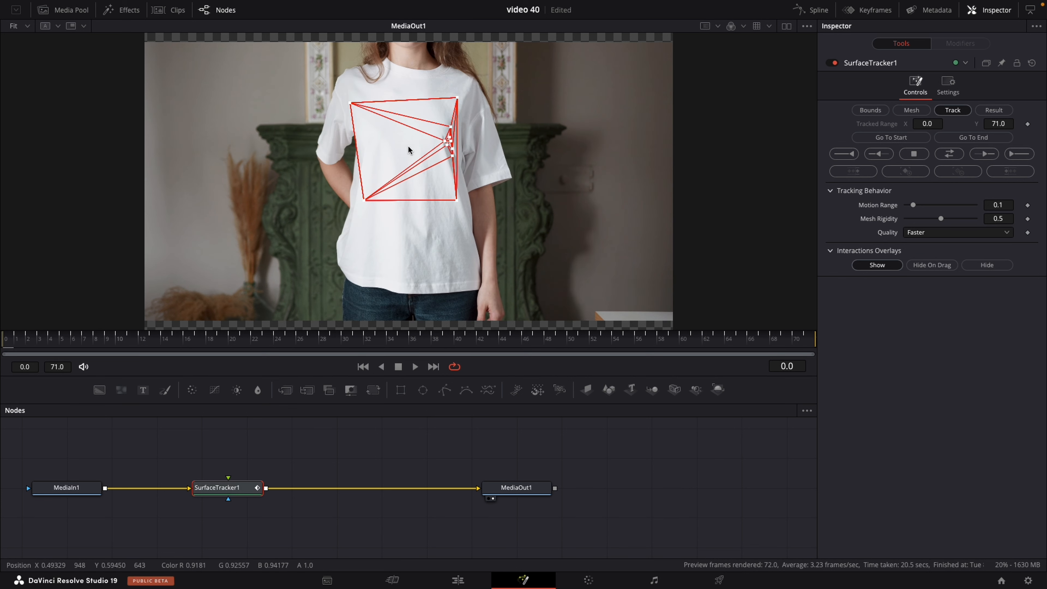
- Add the Walmart logo image to the node graph and connect it to SurfaceTracker1's overlay input
click(65, 12)
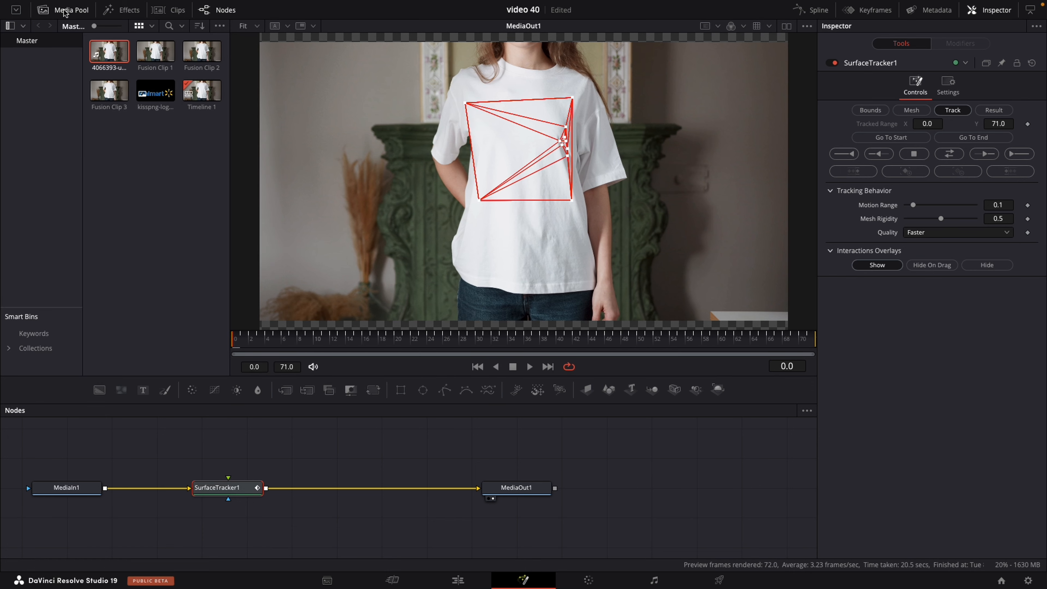
drag(156, 92, 232, 431)
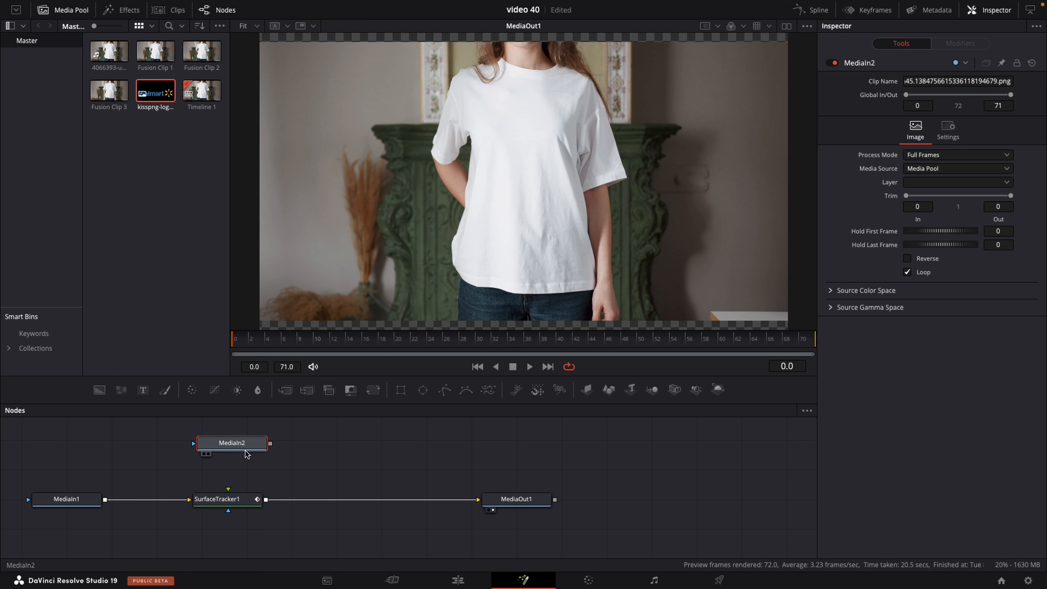
drag(270, 445, 226, 500)
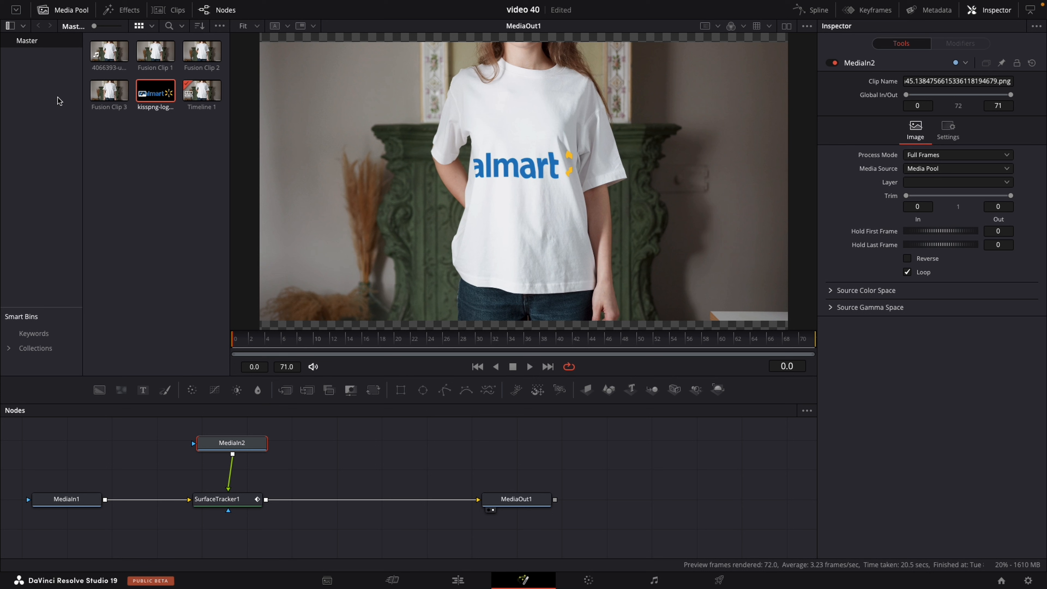
click(64, 8)
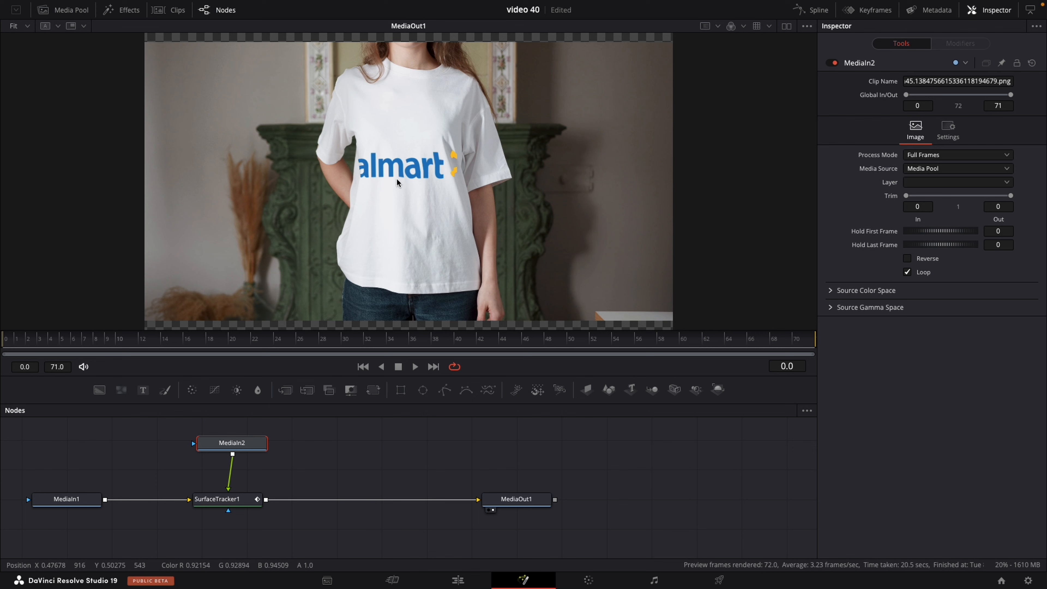
- Add a Transform node after the logo, scale it to about 0.48 and move its center to about X 0.51, Y 0.82
click(374, 390)
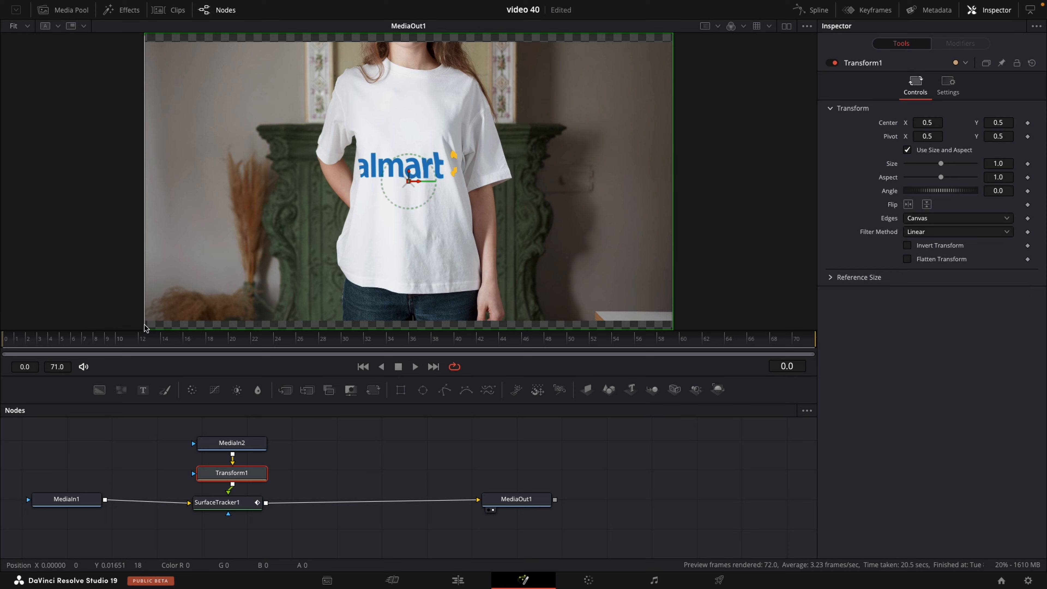
drag(145, 327, 322, 254)
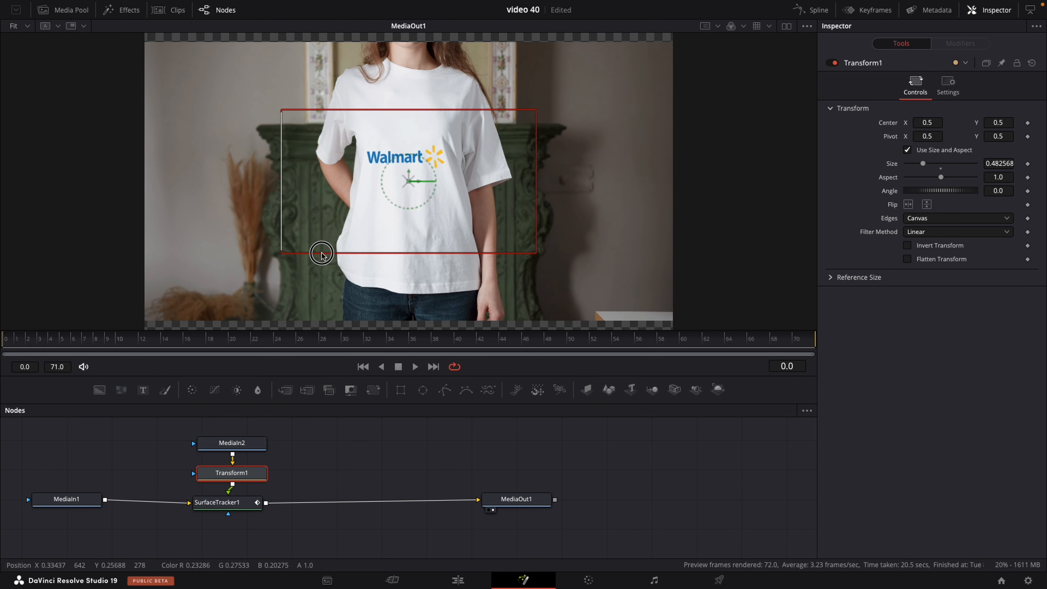
drag(412, 182, 415, 84)
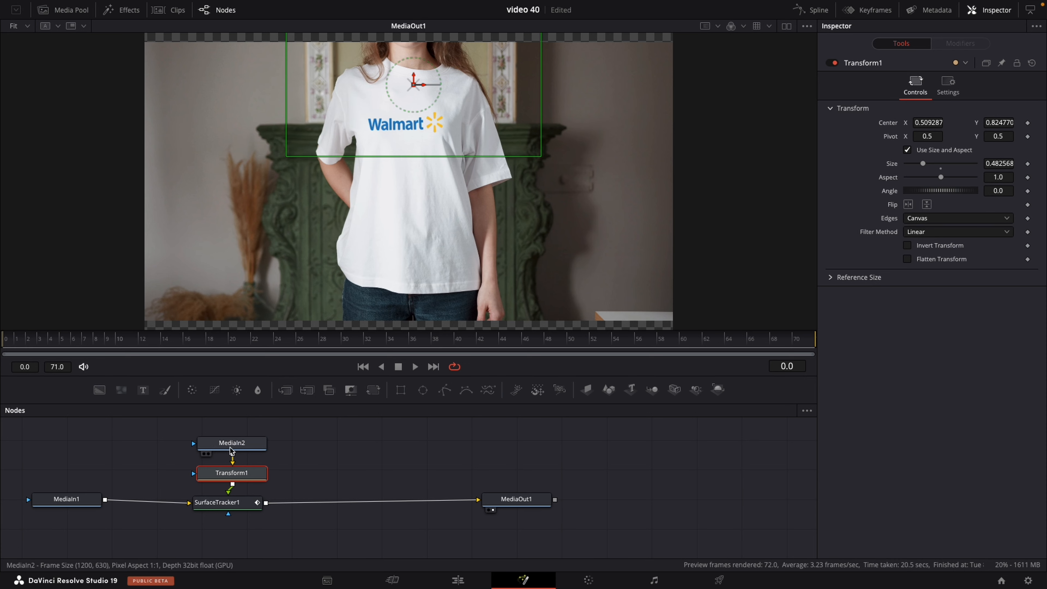
- Open SurfaceTracker1's result compositing settings and choose Normal as the composite type
click(234, 507)
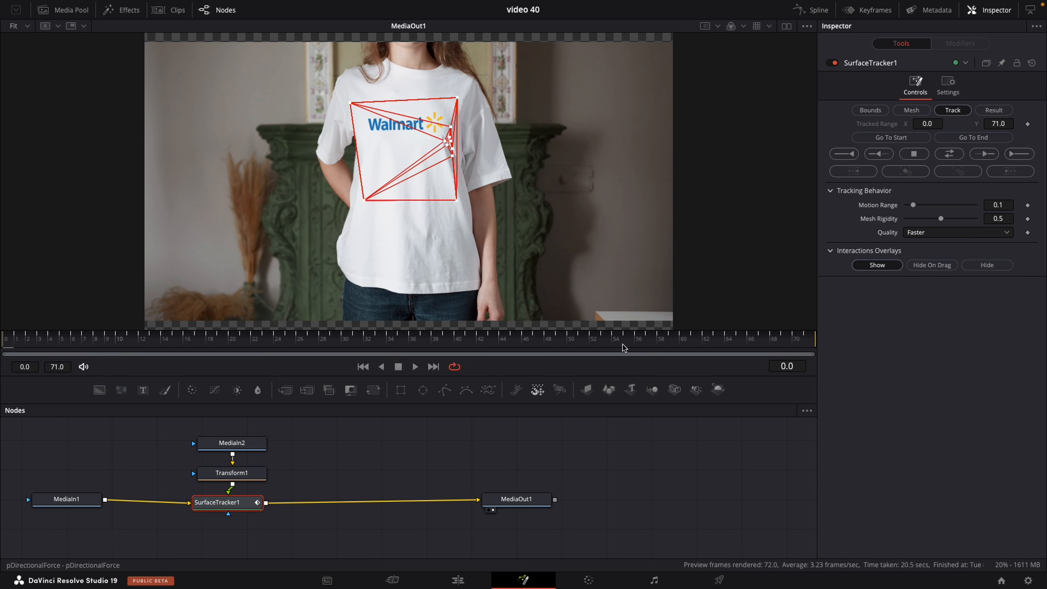
click(997, 112)
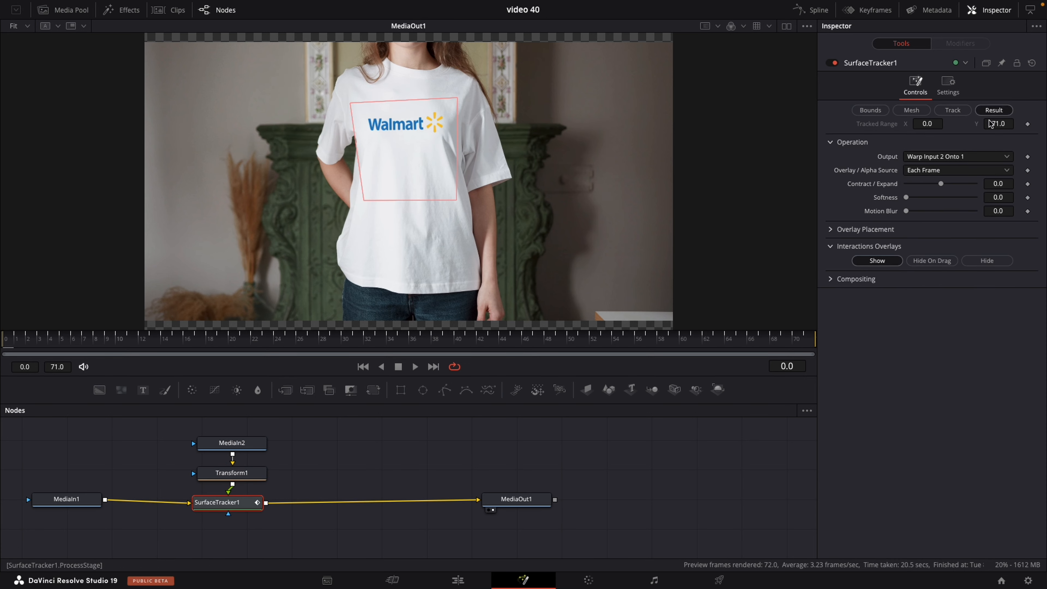
click(831, 281)
click(916, 294)
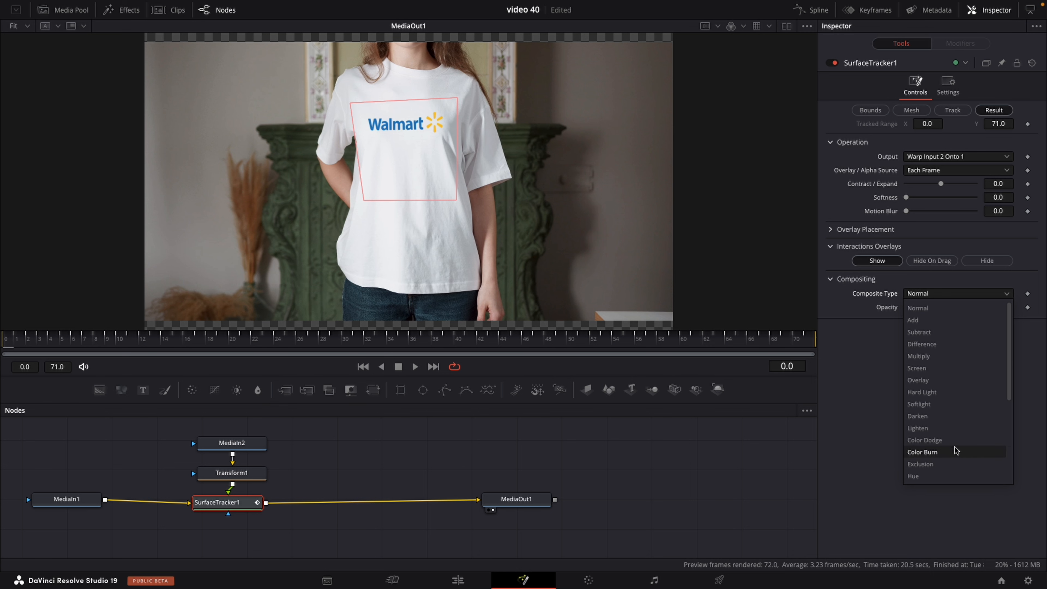
click(917, 308)
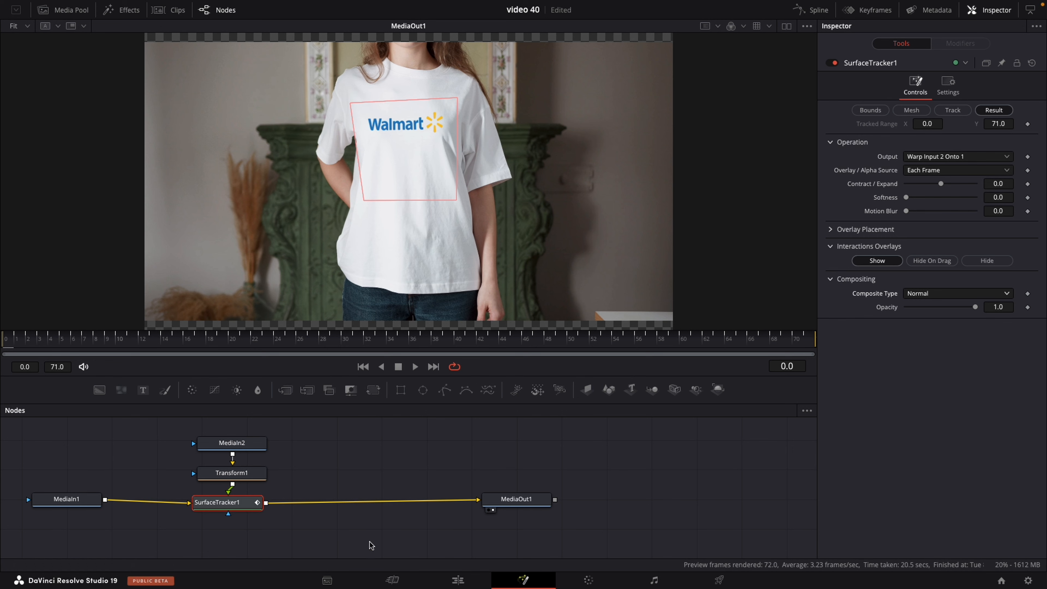
- Return to the Edit page and play back the Fusion clip with the tracked shirt logo
click(461, 582)
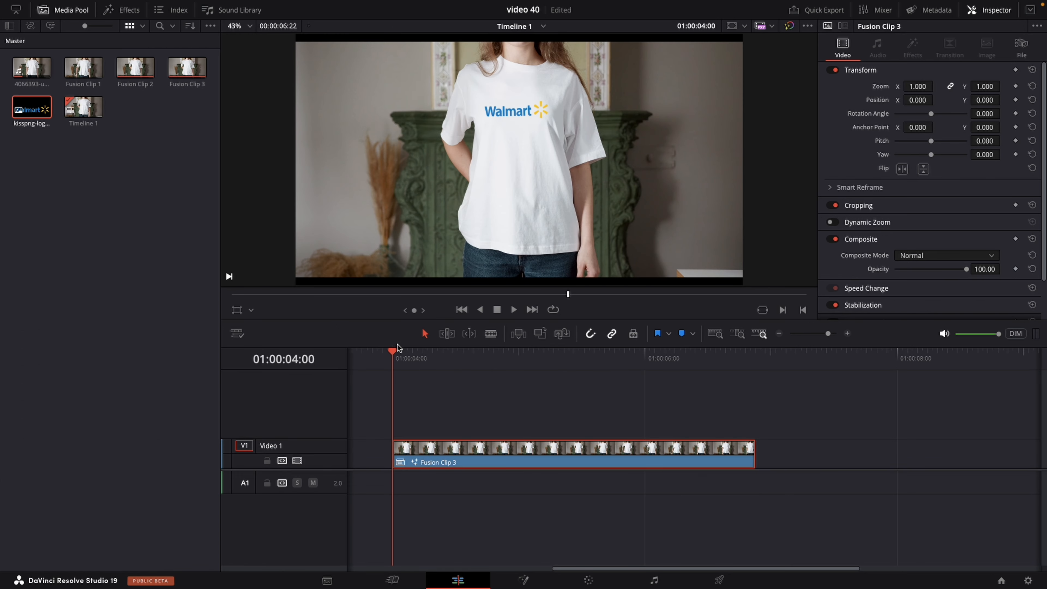
key(space)
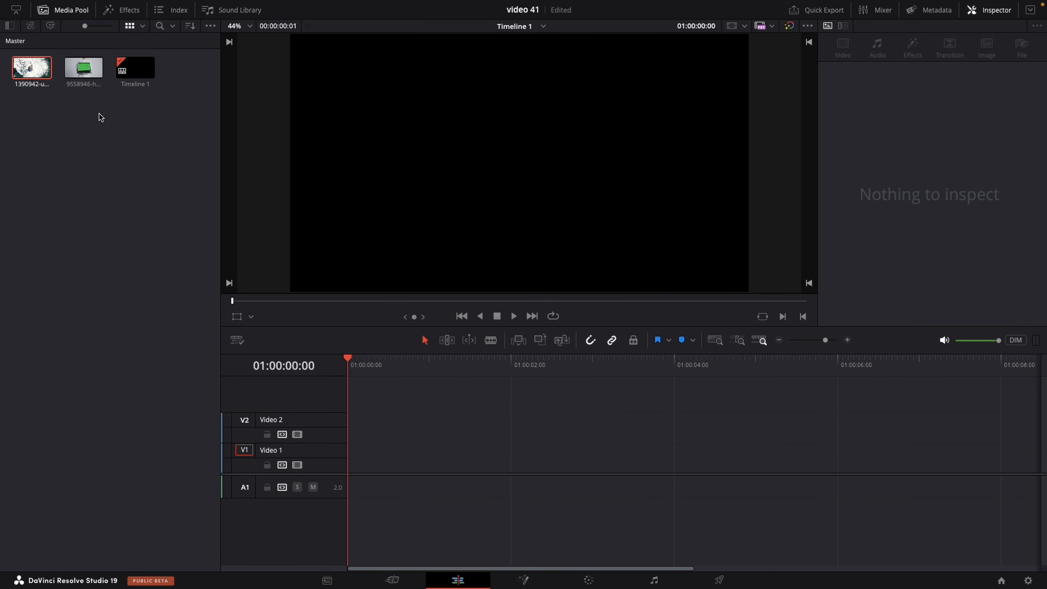
- Place the green-screen laptop clip at the start of Video 1, split it at about 01:00:02:21 and remove the remainder
drag(84, 68, 350, 462)
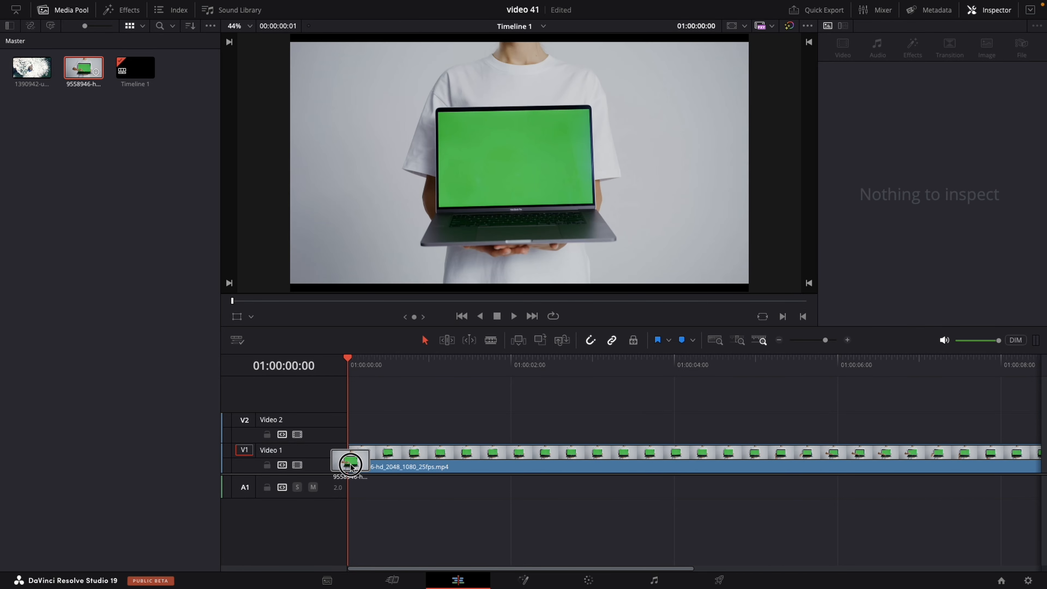
key(b)
click(569, 453)
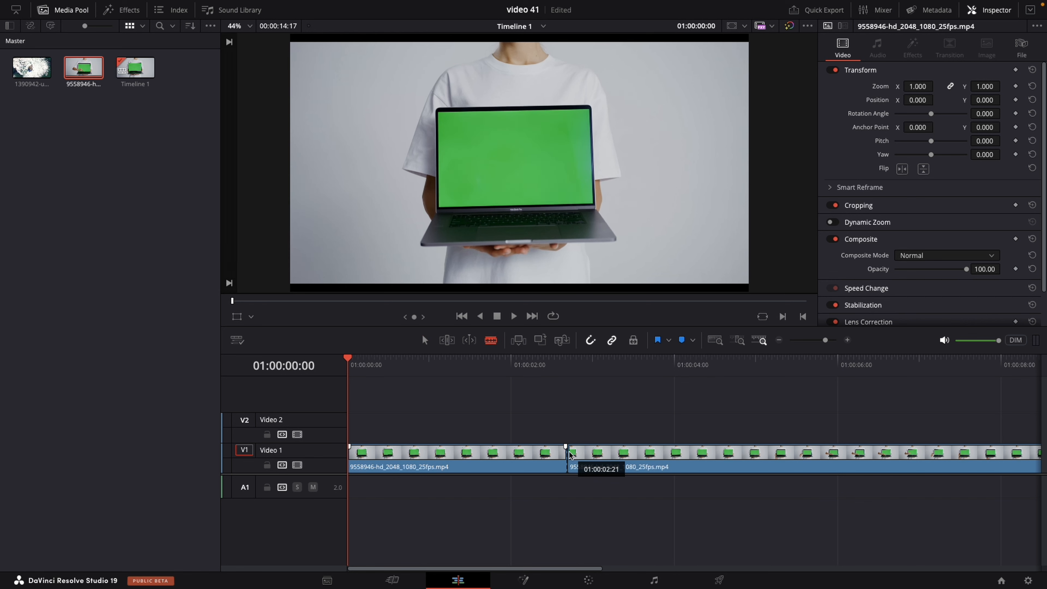
key(a)
click(596, 458)
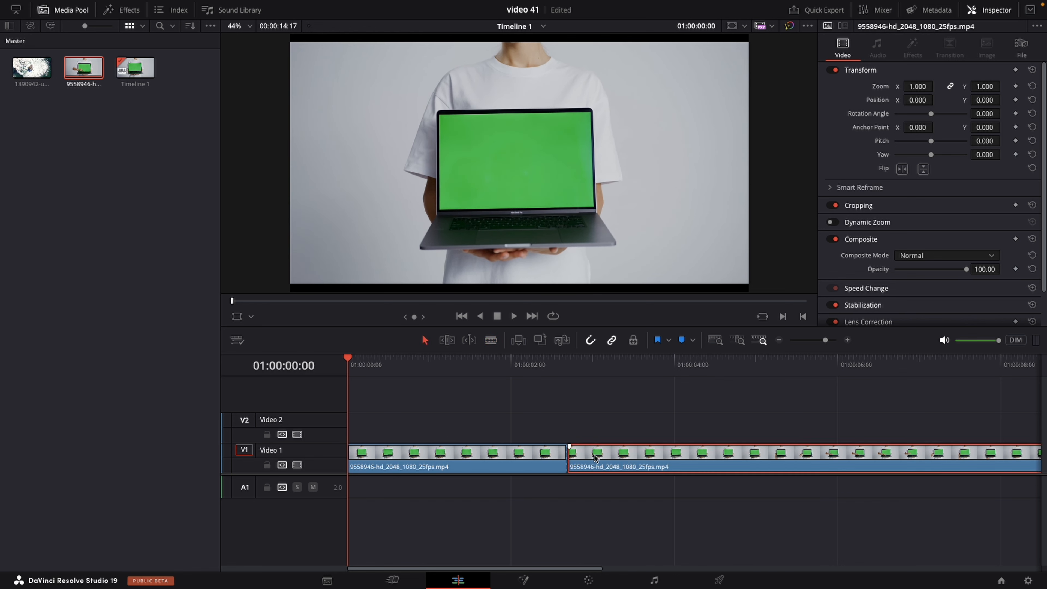
key(Delete)
- Add the ocean rock clip at the start of Video 2 and cut it to the same length as the laptop clip
drag(32, 67, 574, 427)
drag(724, 427, 527, 427)
key(b)
click(572, 436)
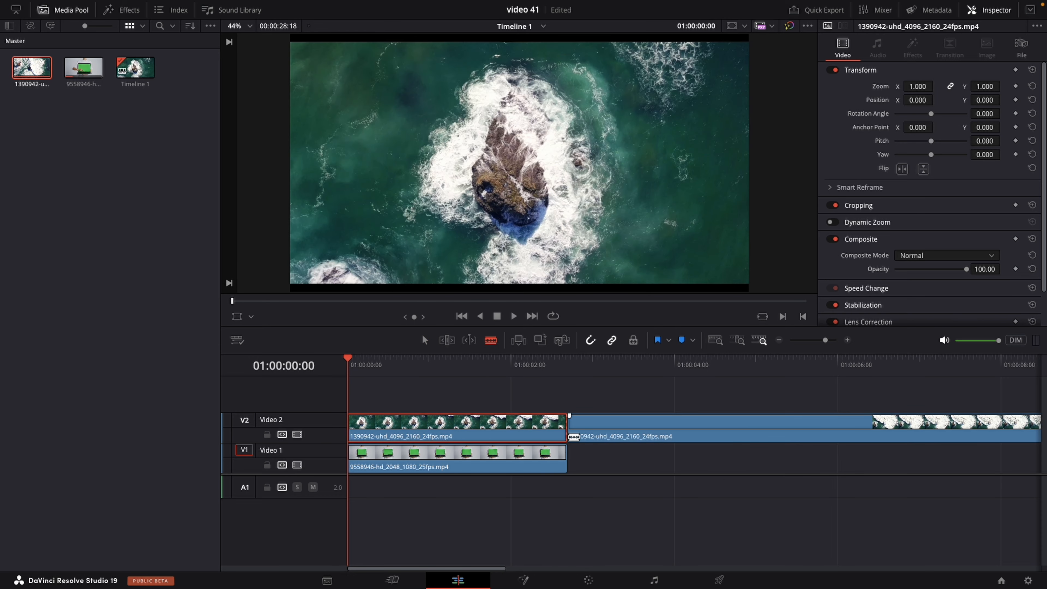
key(a)
click(600, 431)
key(Delete)
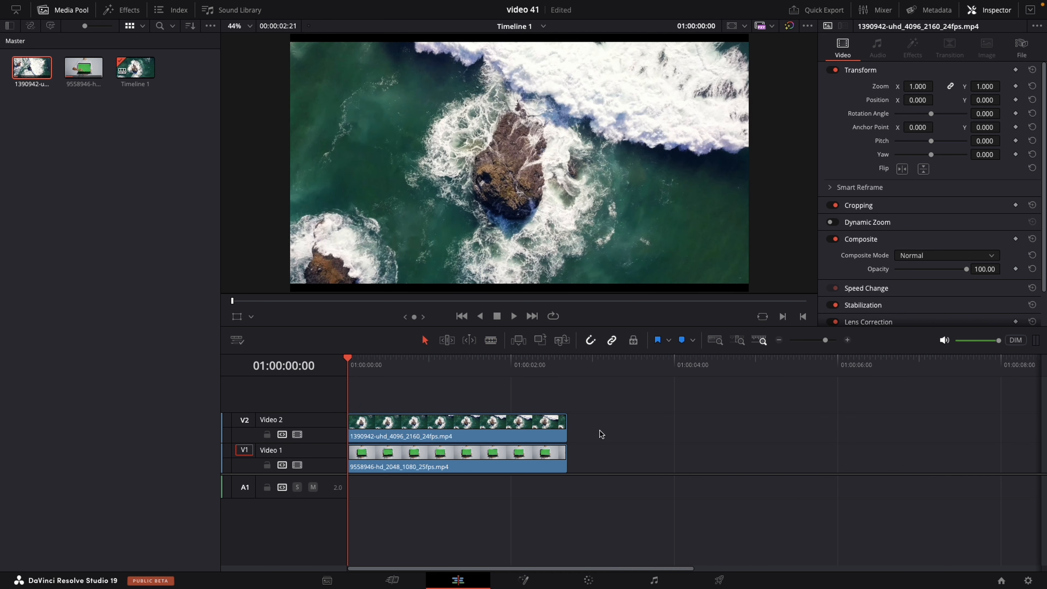
- Move the ocean clip aside along Video 2 and open the green-screen laptop clip on the Fusion page
click(436, 428)
drag(436, 428, 678, 430)
click(406, 469)
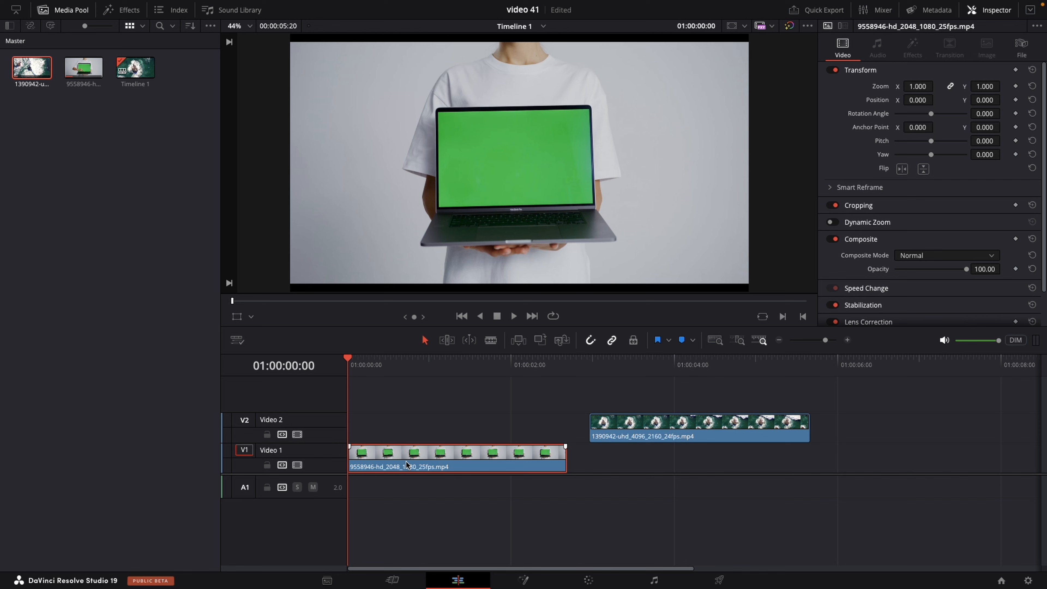
click(59, 11)
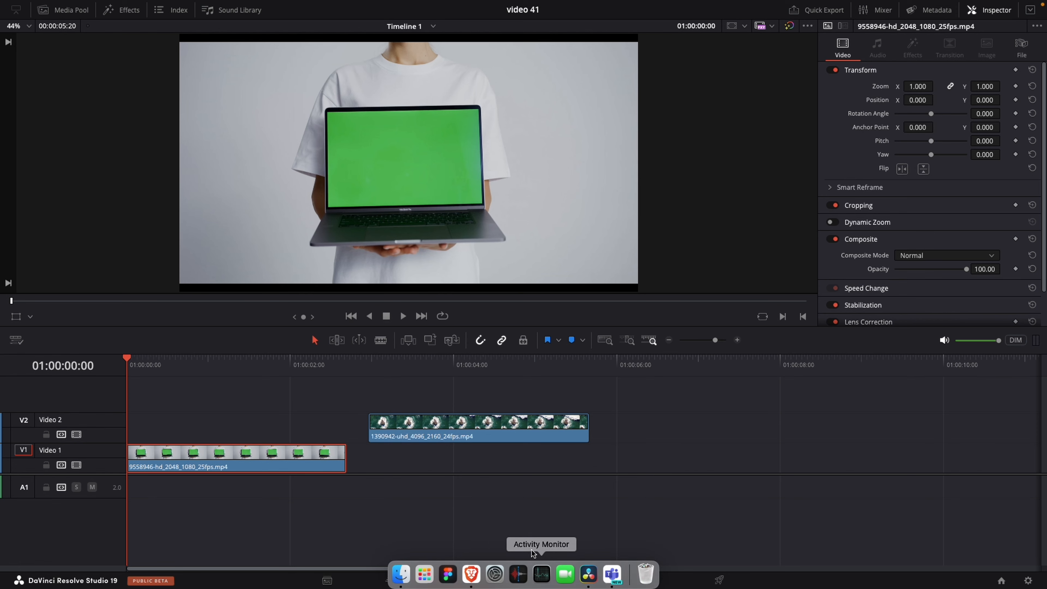
click(524, 580)
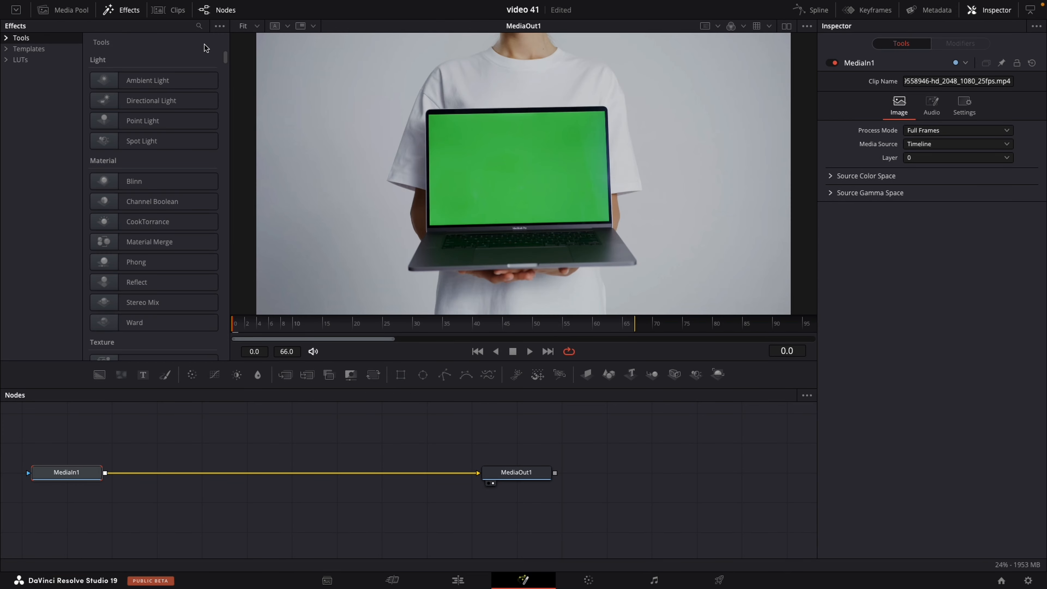
- Insert a Delta Keyer between MediaIn1 and MediaOut1 and sample the laptop screen's green as its background color
click(199, 27)
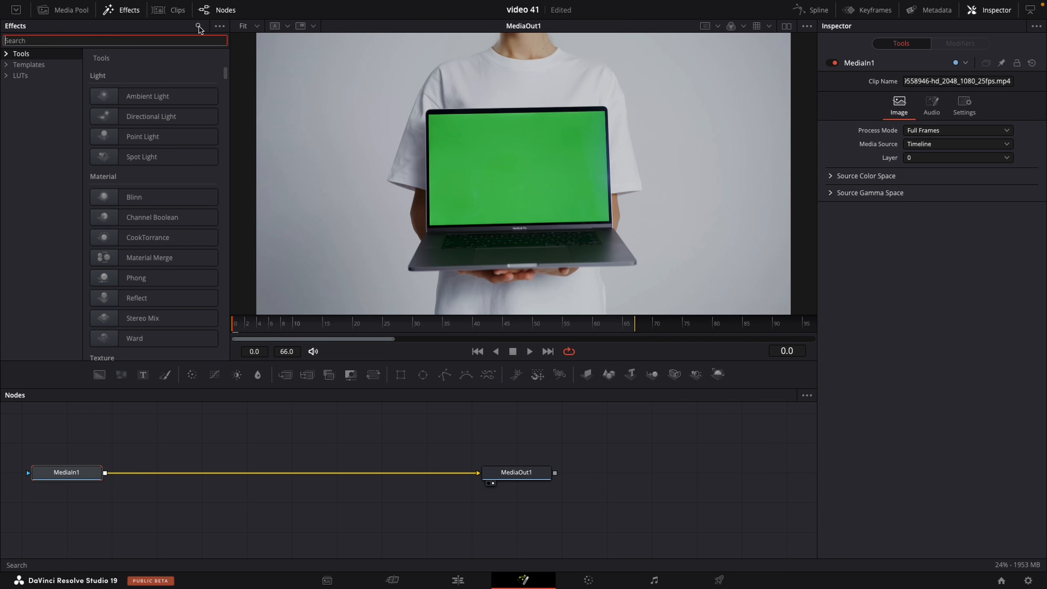
text(delta)
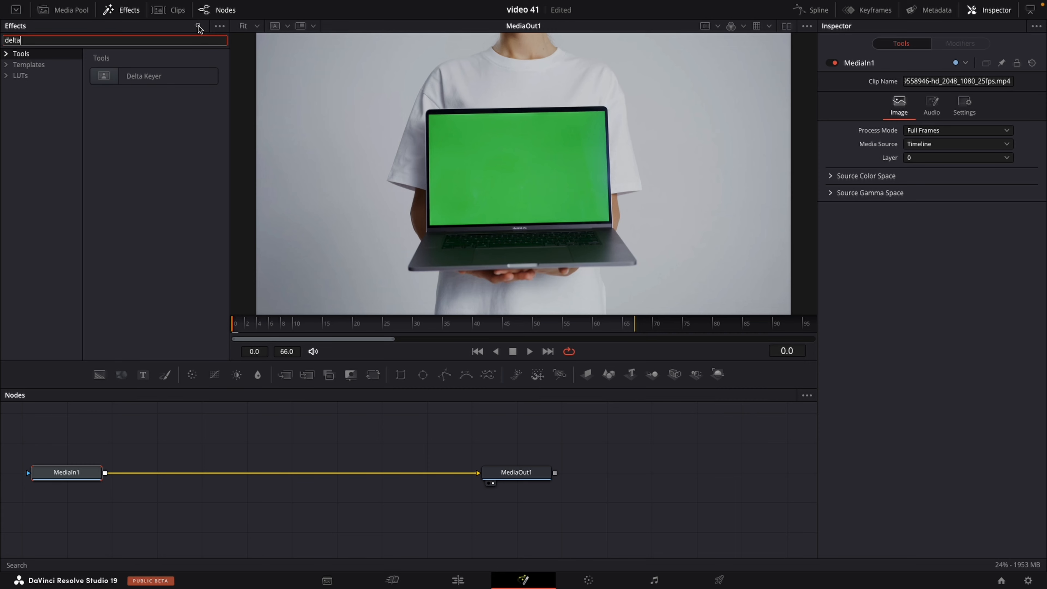
drag(170, 81, 230, 477)
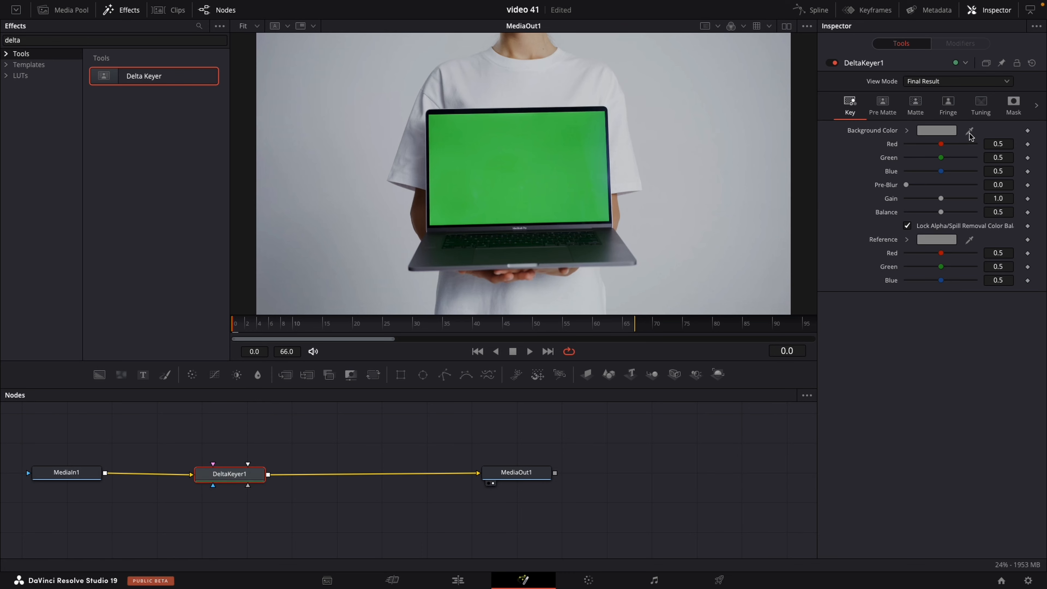
drag(970, 136, 512, 157)
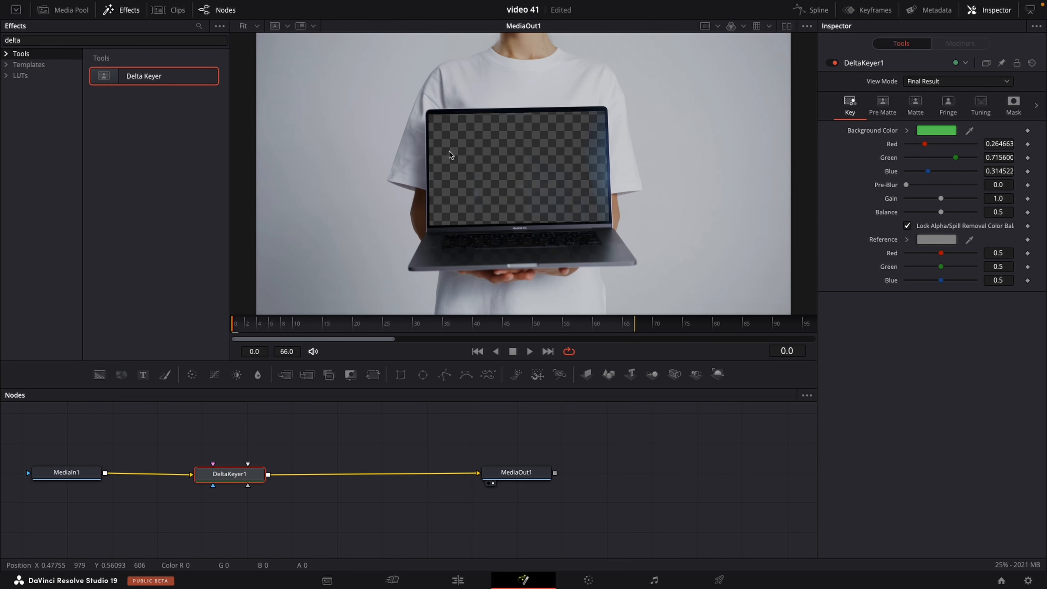
click(117, 10)
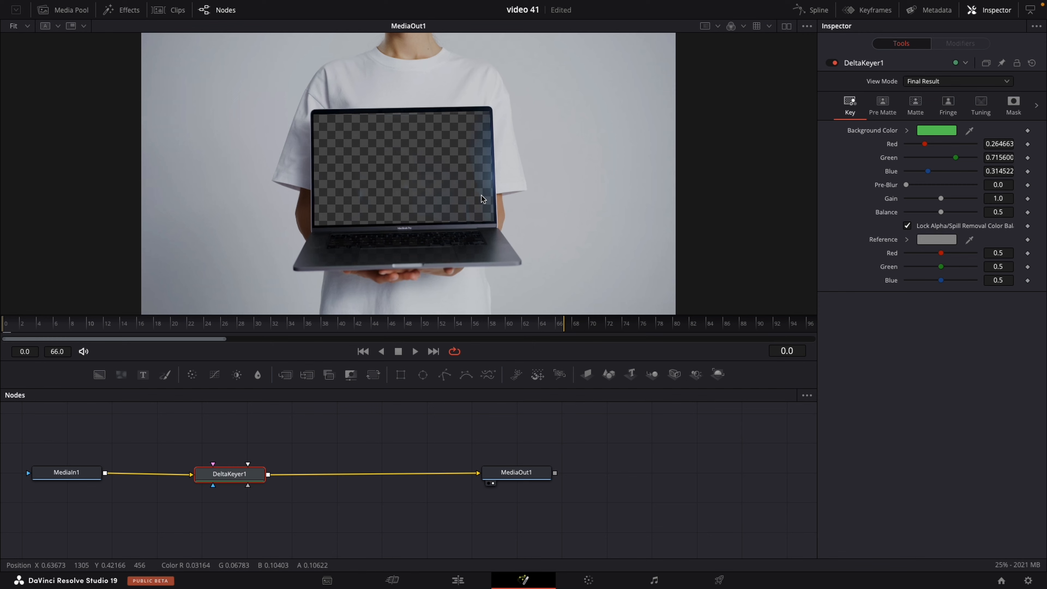
- In the Matte view, set the keyer's threshold to 0.317 low and 0.706 high, and restore the Final Result view
click(926, 82)
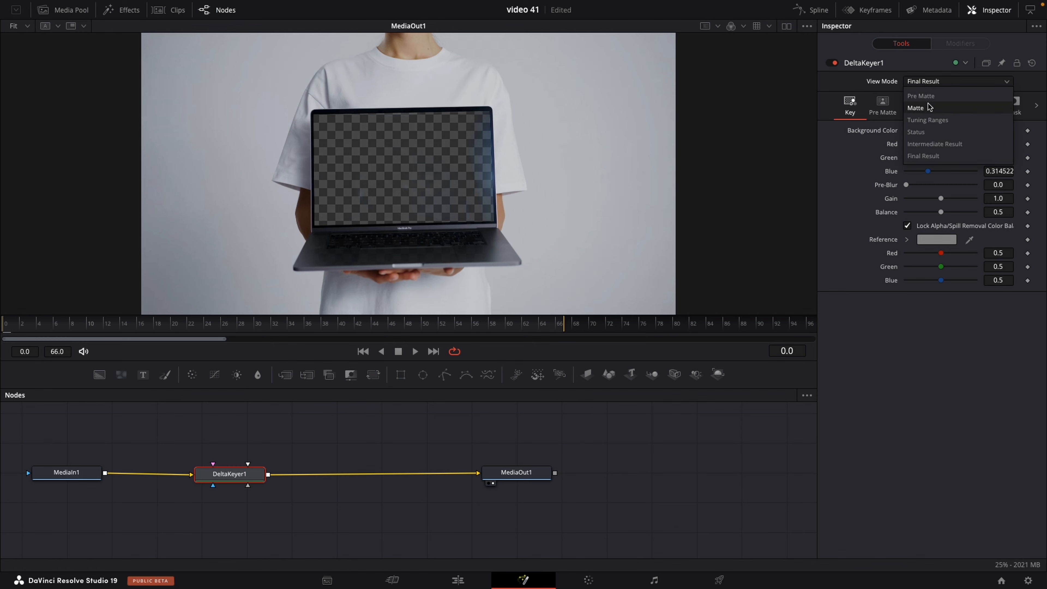
click(916, 108)
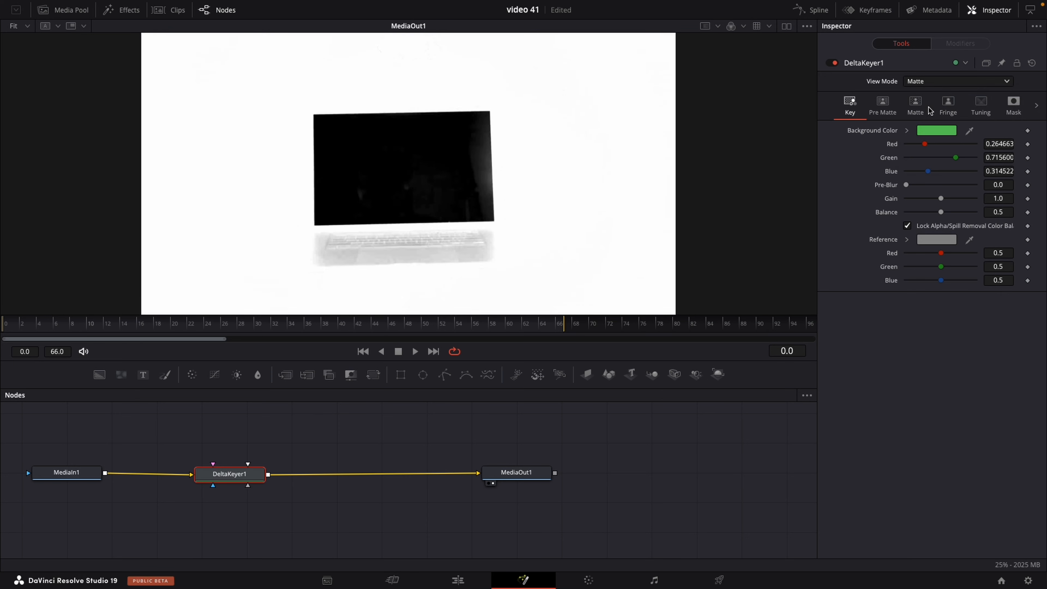
click(916, 107)
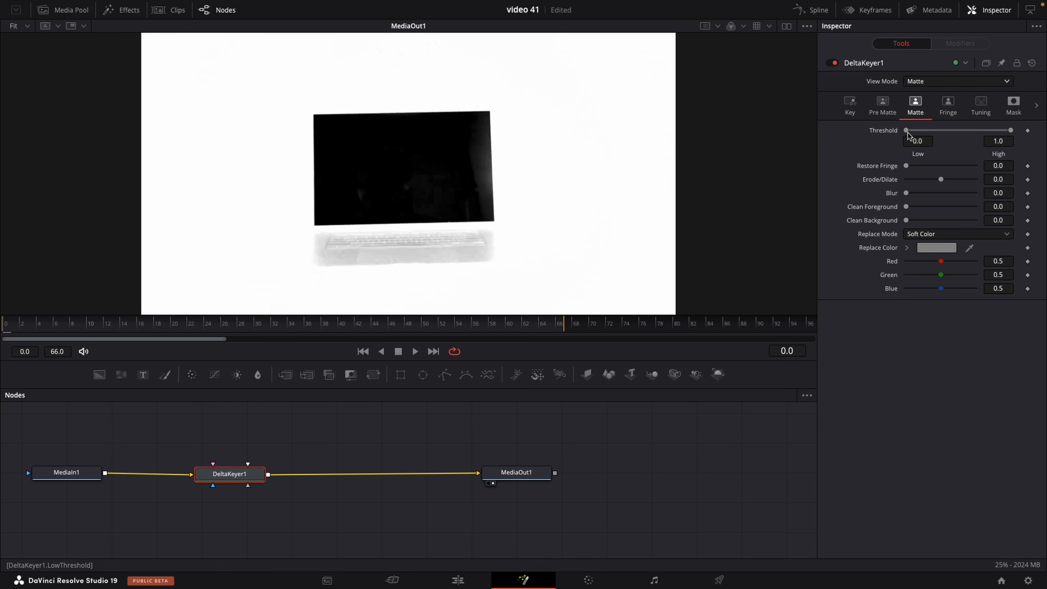
drag(909, 134, 942, 135)
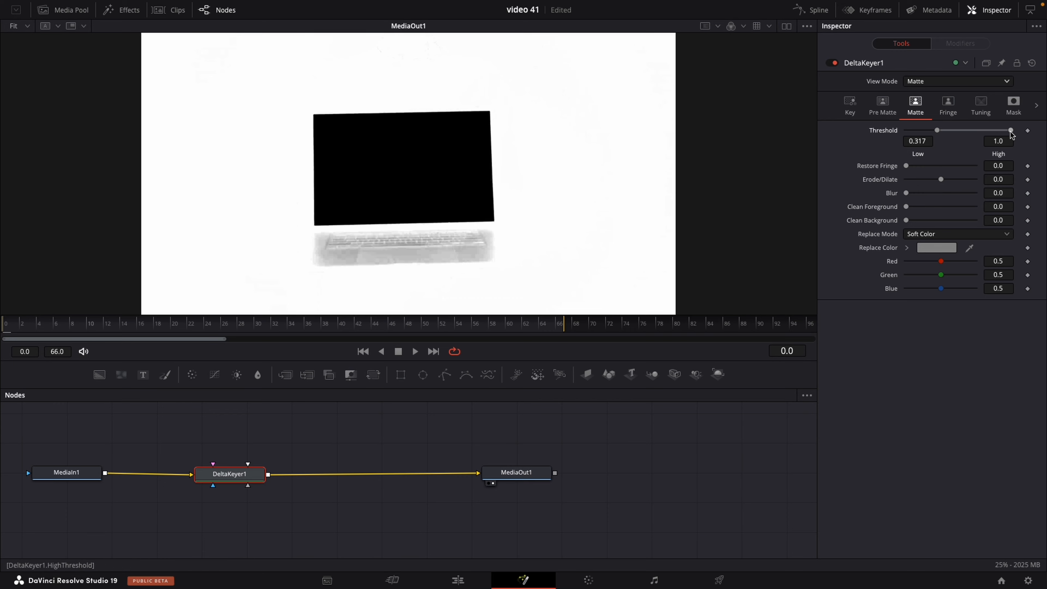
drag(1012, 131, 983, 135)
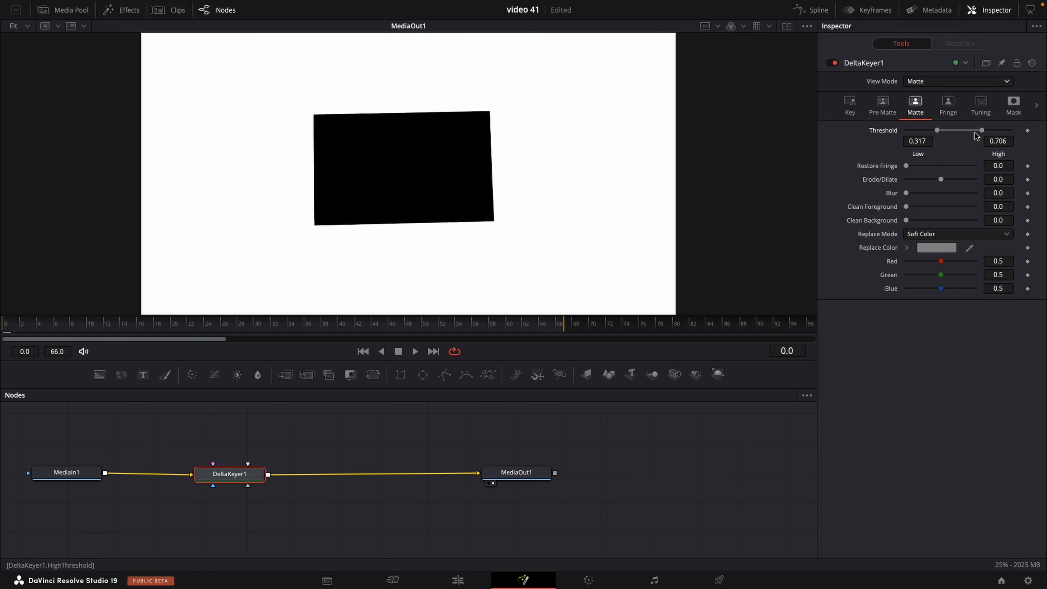
click(933, 82)
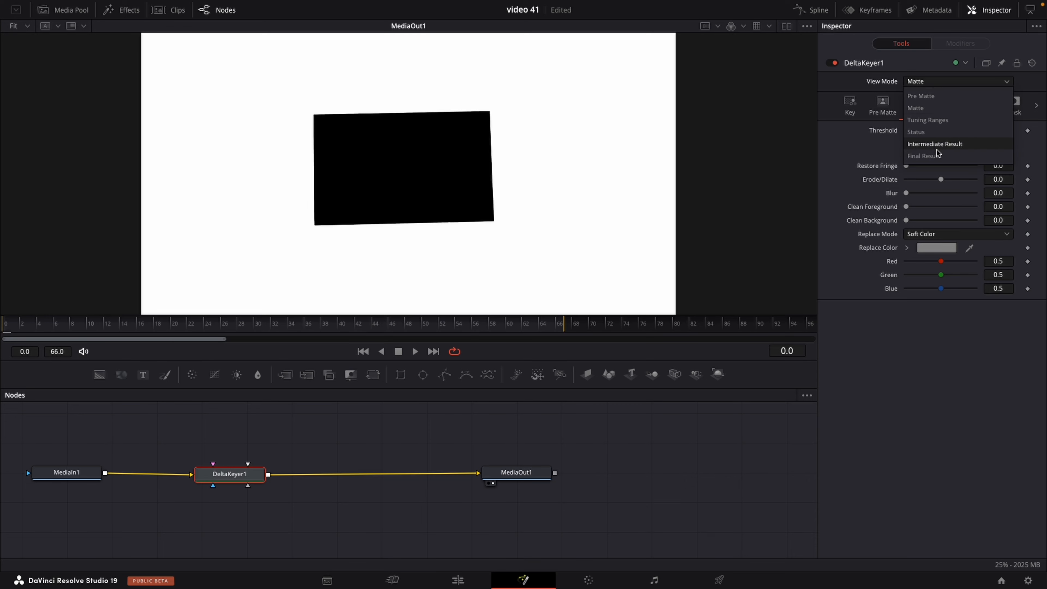
click(938, 159)
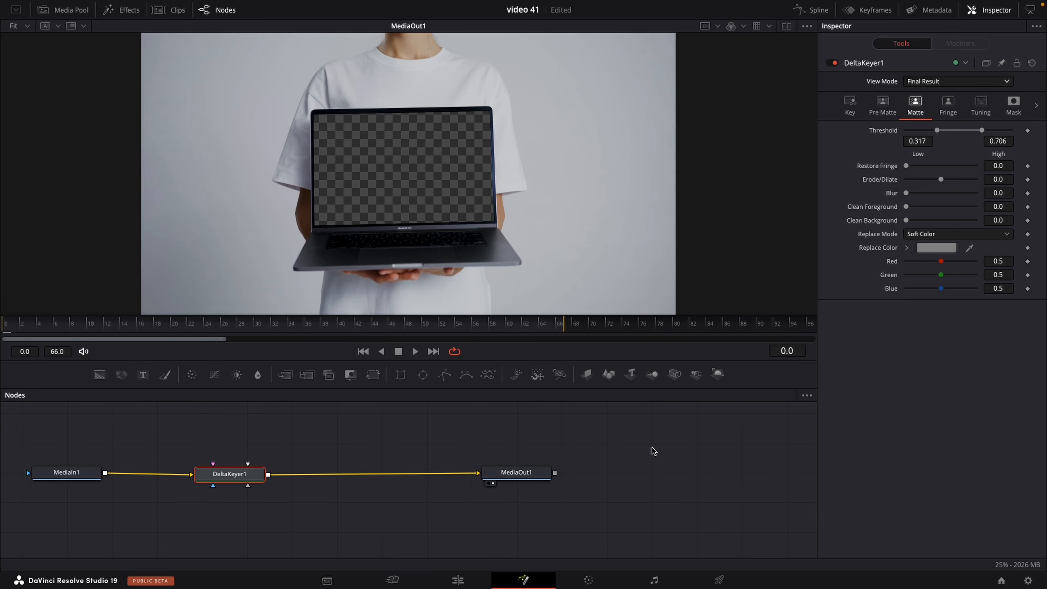
- On the Edit page, move the ocean clip back to the start of Video 2 and set its zoom to 0.320
click(459, 581)
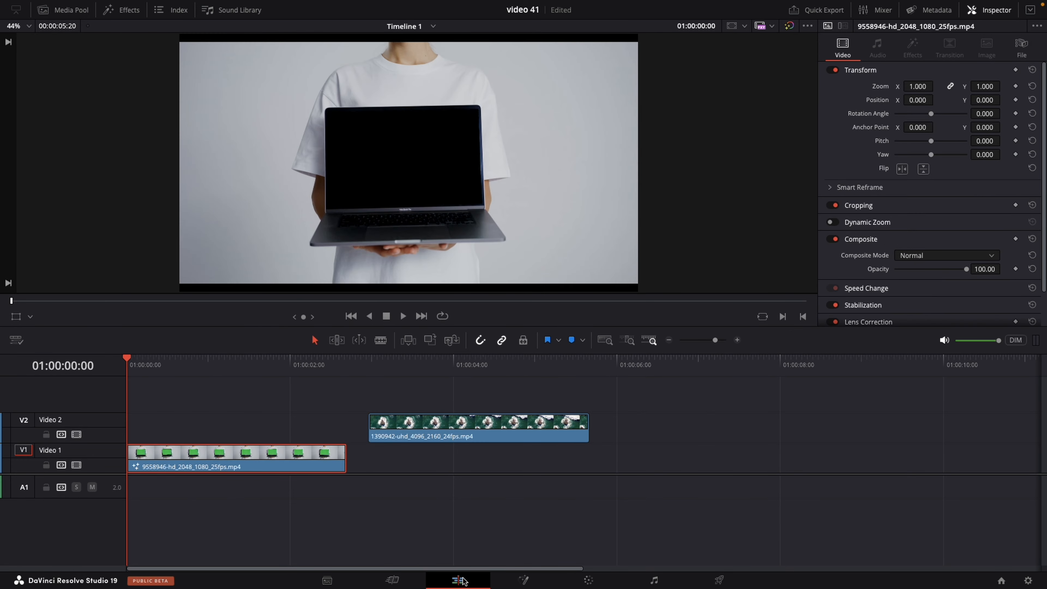
drag(475, 431, 242, 430)
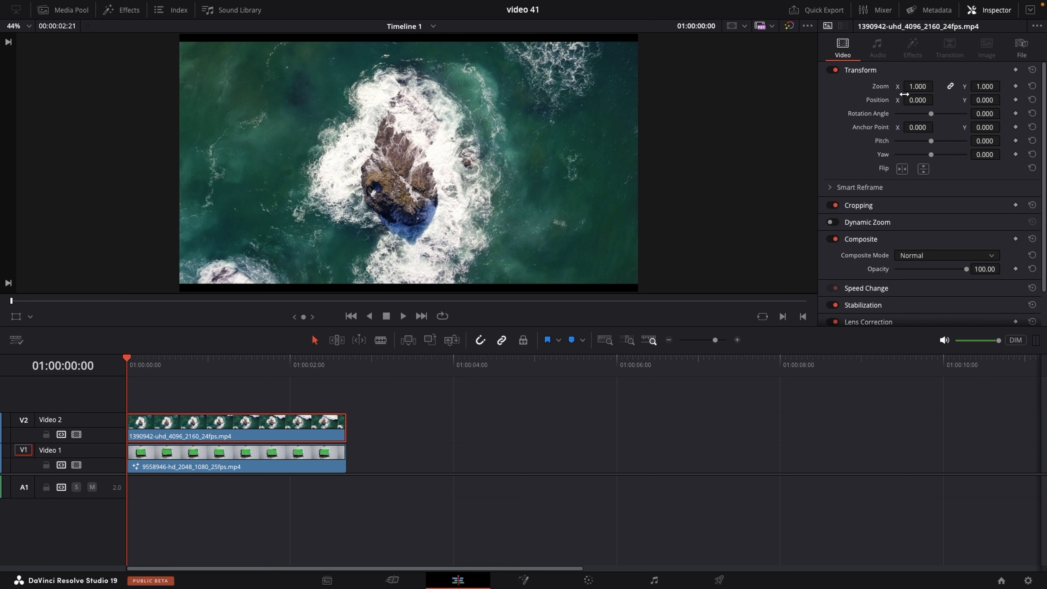
drag(917, 85, 881, 90)
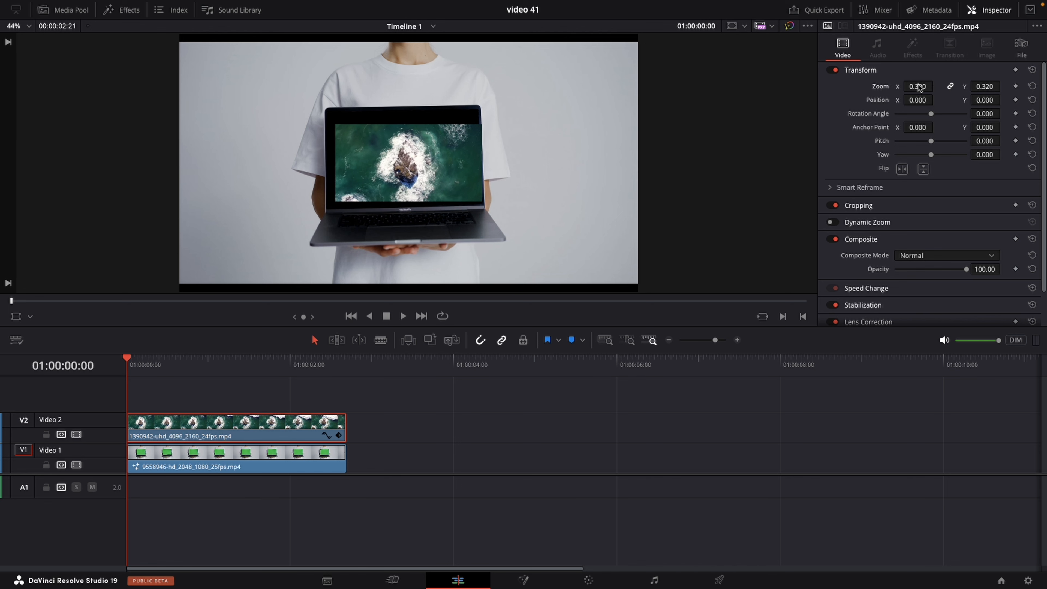
- Fit the ocean clip to the laptop screen with Position X at -24 and small rotation and zoom adjustments, and save the project
drag(973, 116, 979, 115)
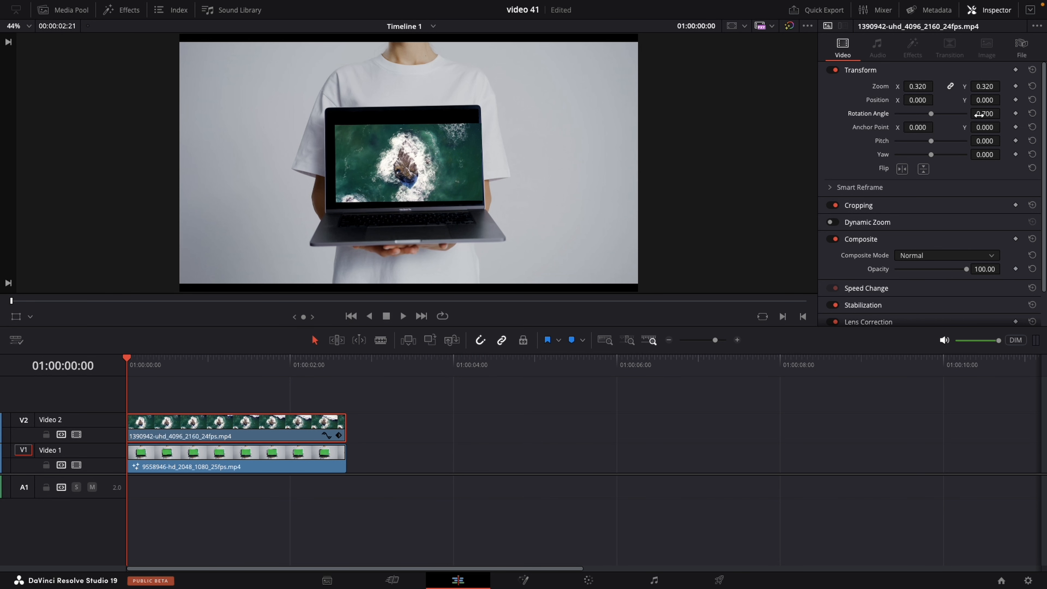
drag(918, 101, 907, 104)
drag(972, 110, 985, 100)
double_click(919, 101)
text(24)
key(Return)
text(-24)
key(Return)
drag(920, 87, 923, 86)
drag(979, 113, 982, 112)
key(ctrl+s)
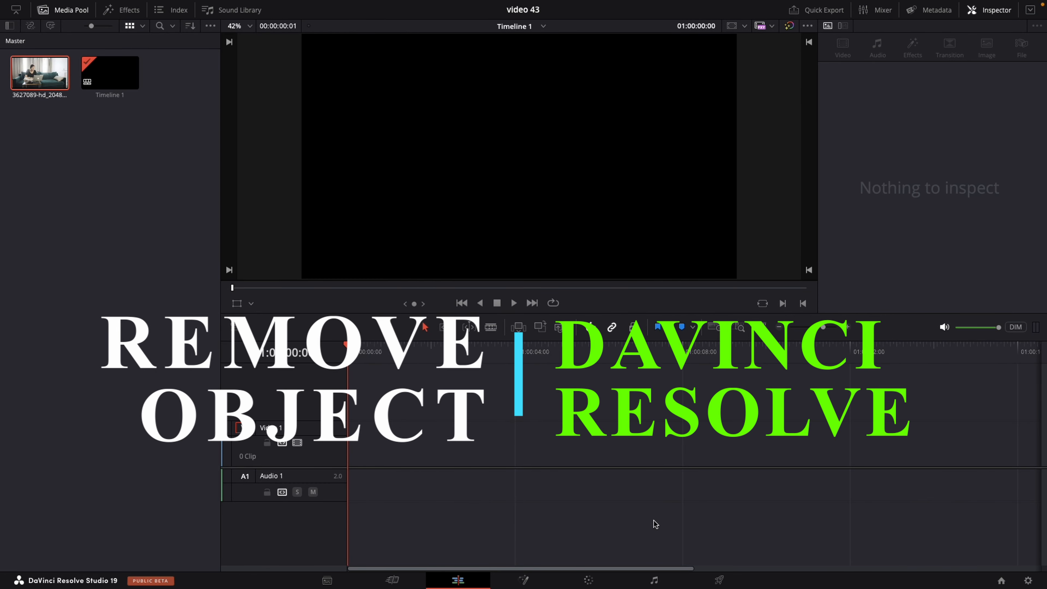
- In the video 43 project, place the sofa clip at the start of Video 1 and cut it to a length of 12:02
drag(37, 70, 437, 452)
drag(510, 455, 477, 453)
key(b)
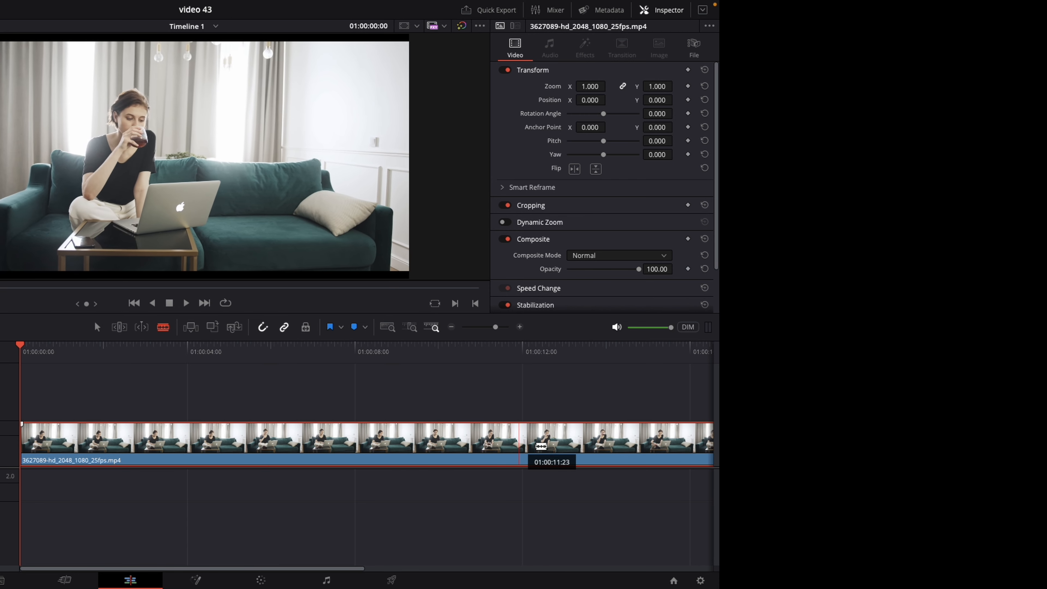
click(527, 447)
key(a)
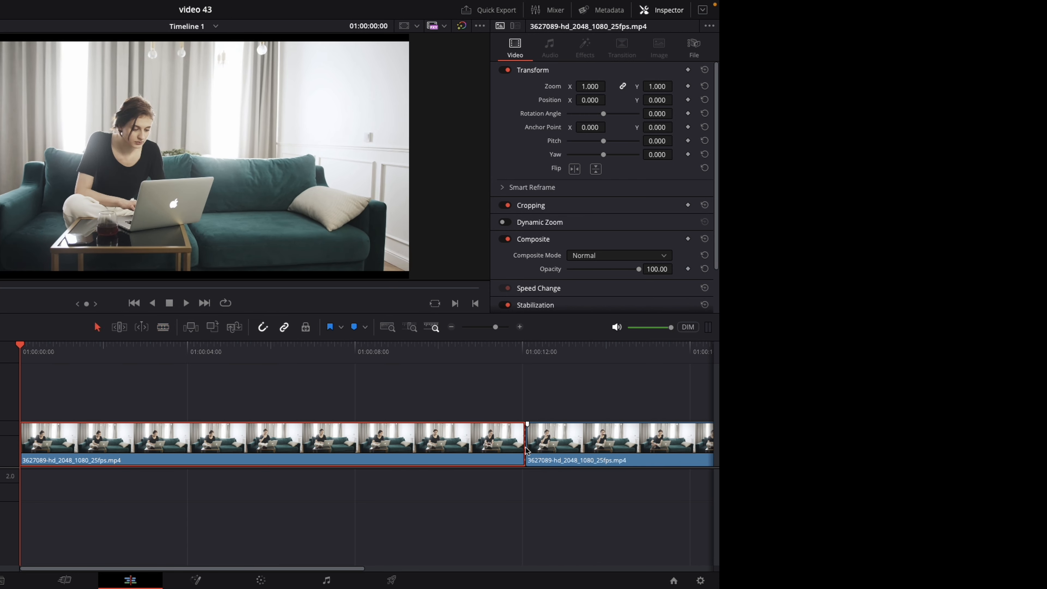
click(588, 446)
key(Delete)
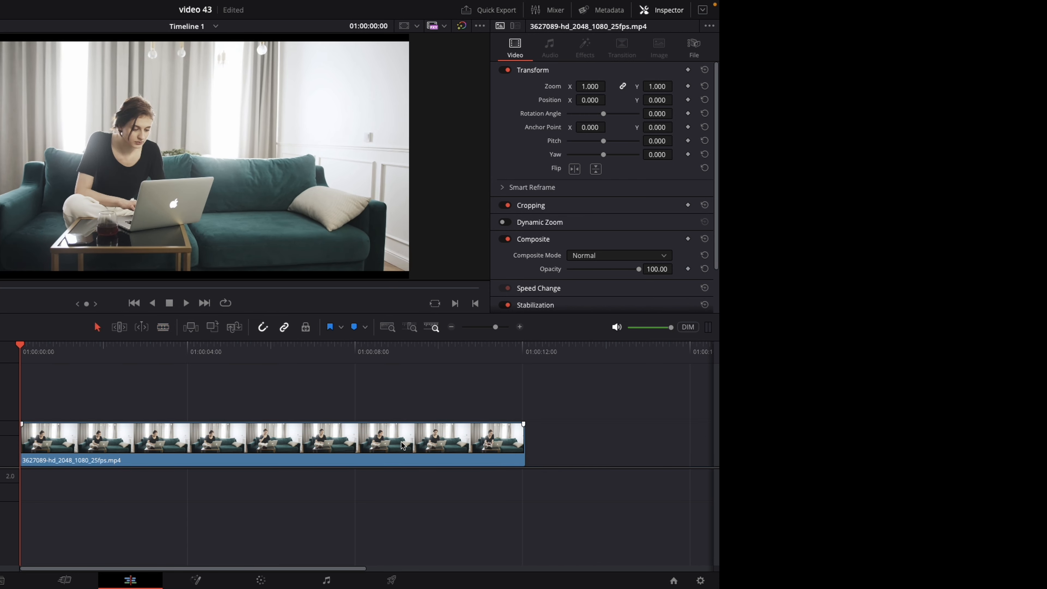
- Select the trimmed sofa clip and open it on the Color page
click(234, 445)
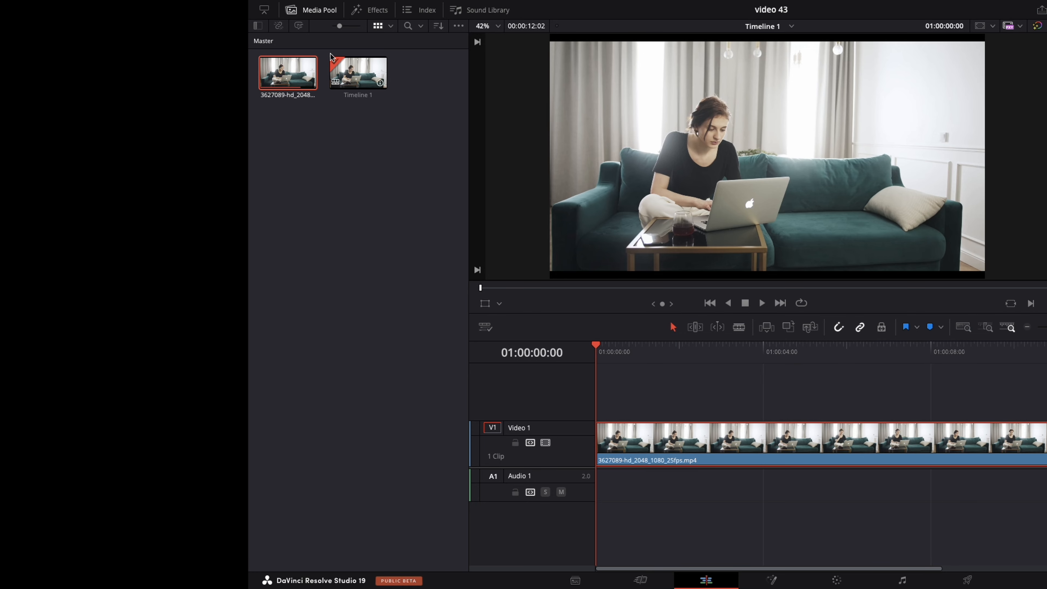
click(321, 12)
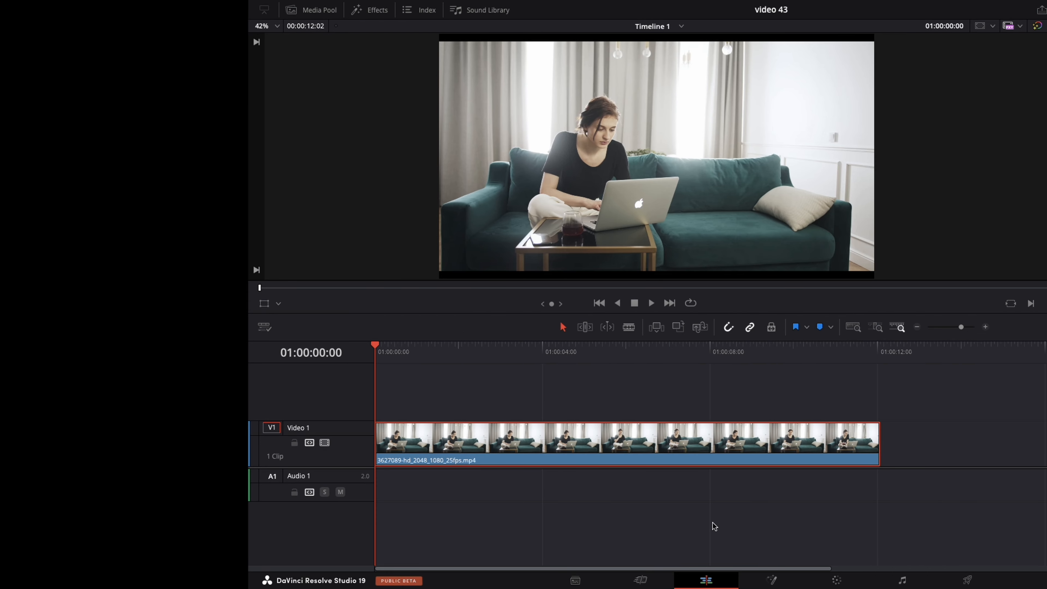
click(836, 581)
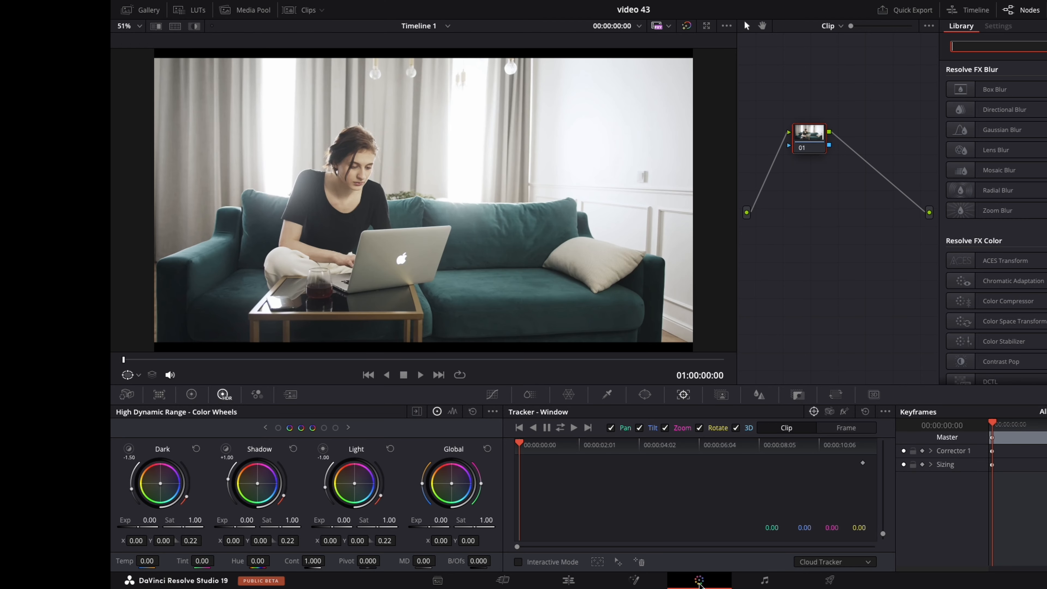
- Draw a closed curve window around the Apple logo on the laptop lid
click(646, 395)
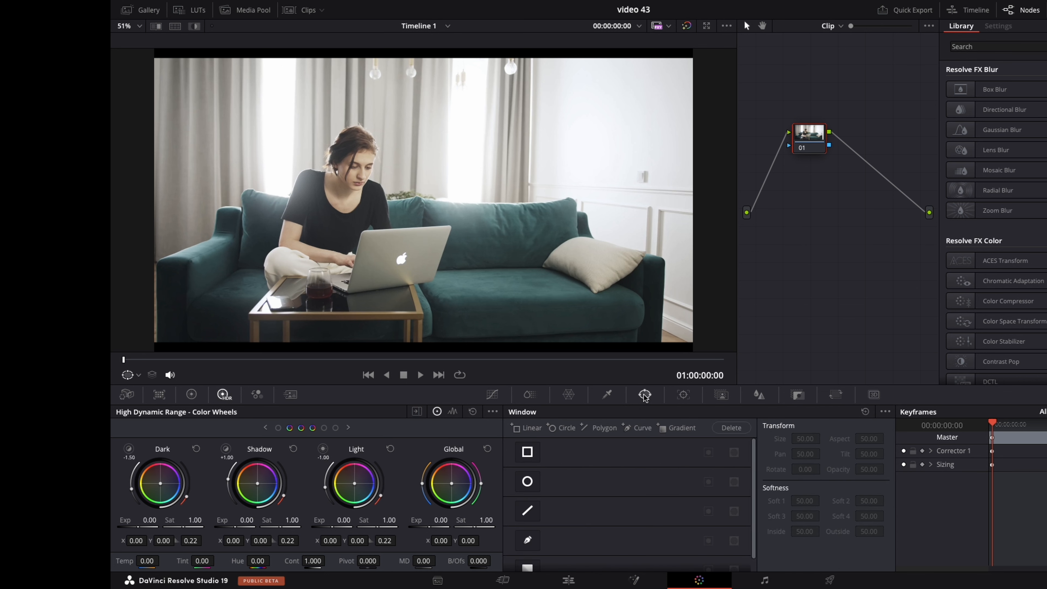
click(528, 542)
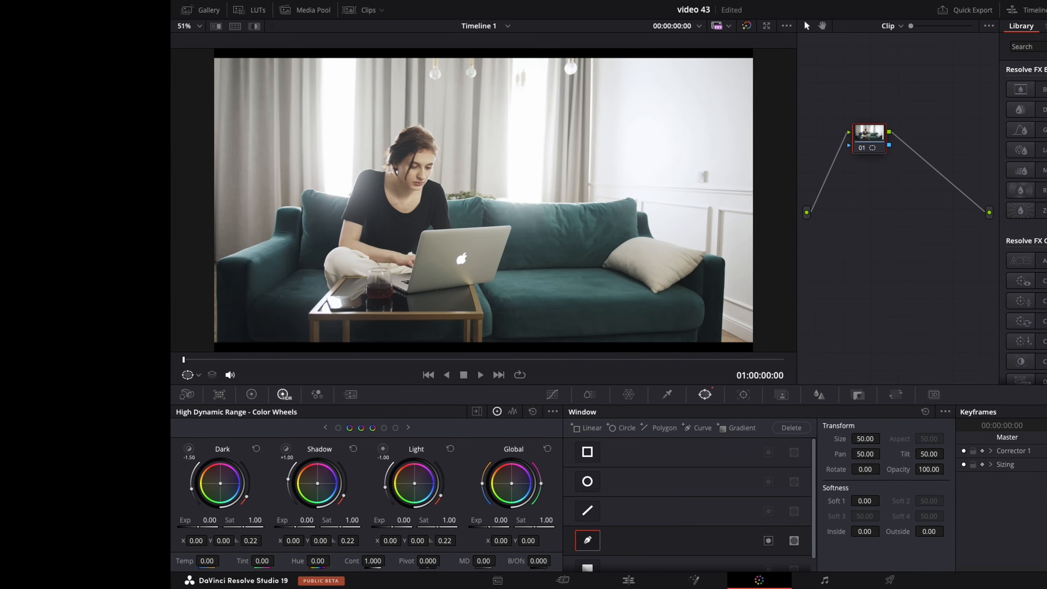
click(431, 248)
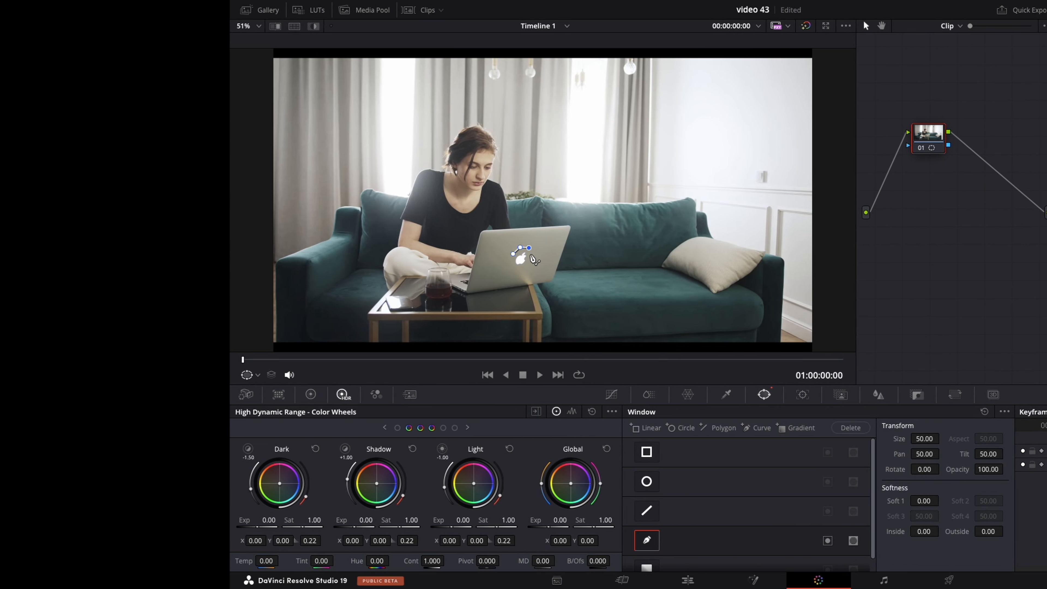
click(531, 266)
click(519, 270)
click(511, 264)
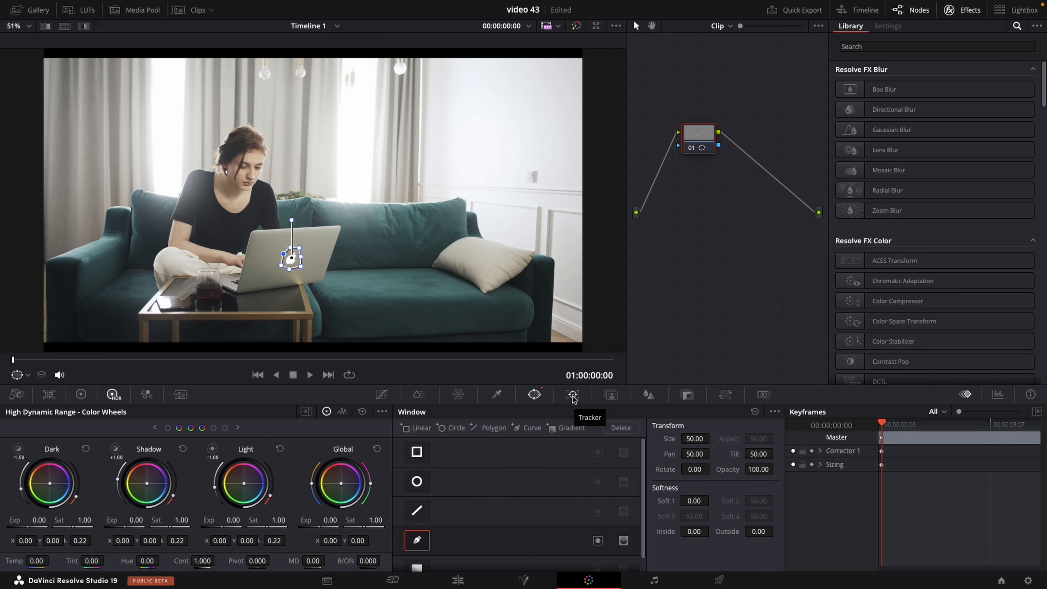
- Track the logo window forward through the whole clip and apply the Object Removal effect to node 01
click(573, 396)
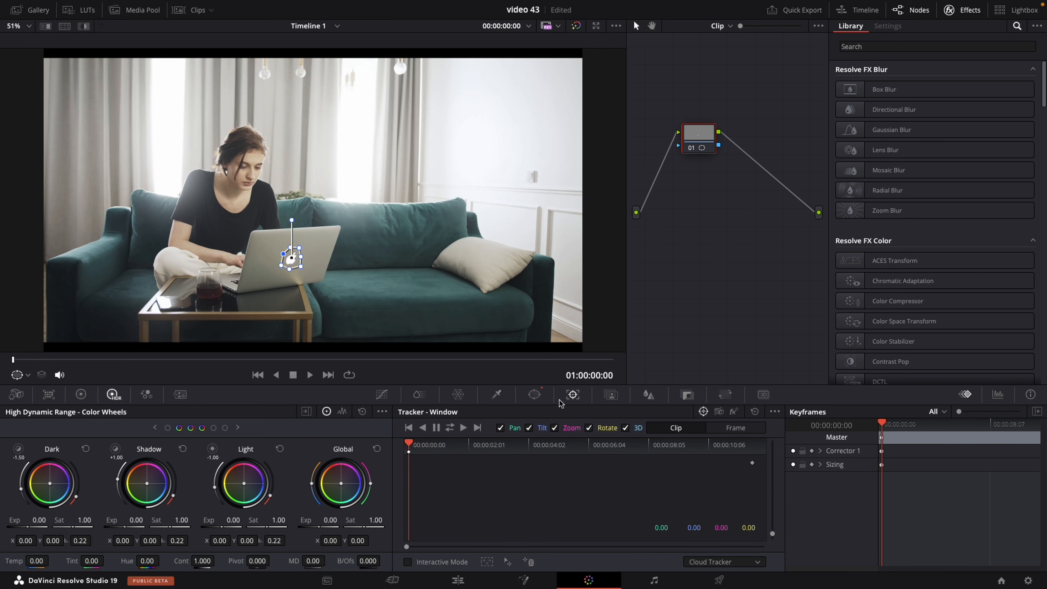
click(464, 429)
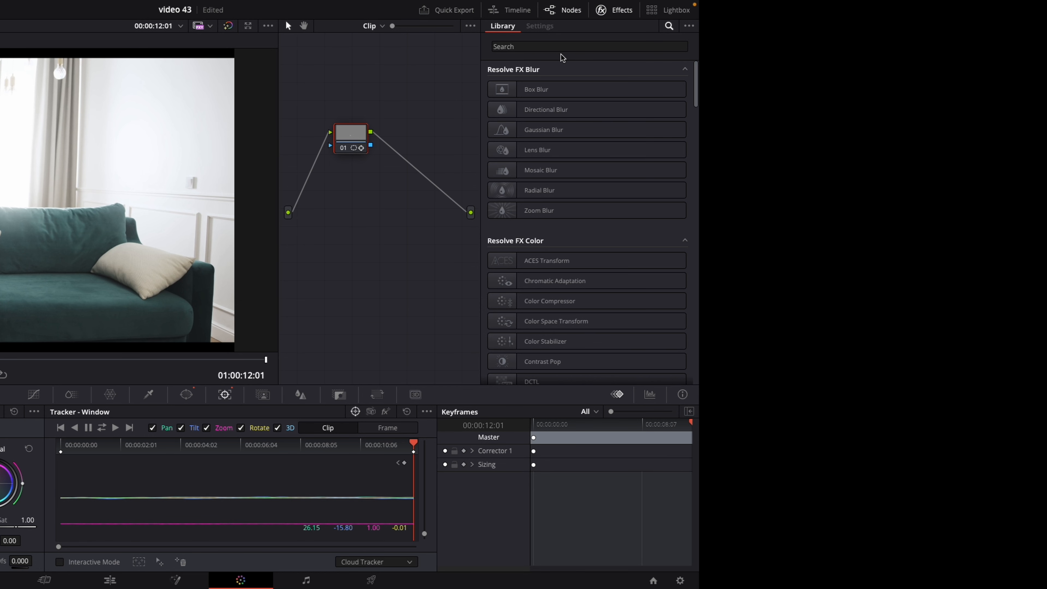
click(909, 46)
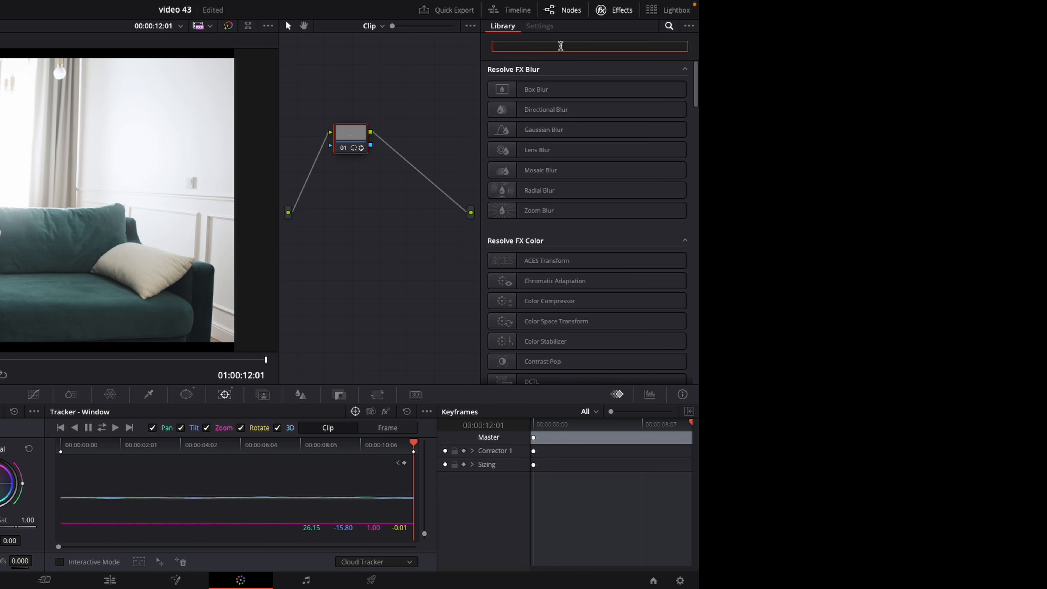
text(removal)
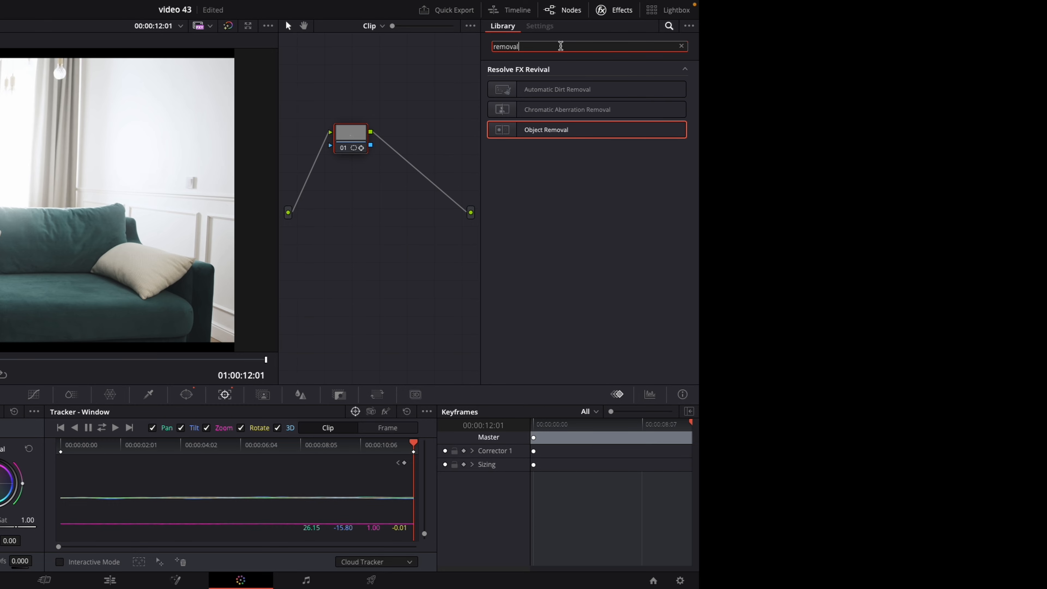
drag(555, 133, 339, 140)
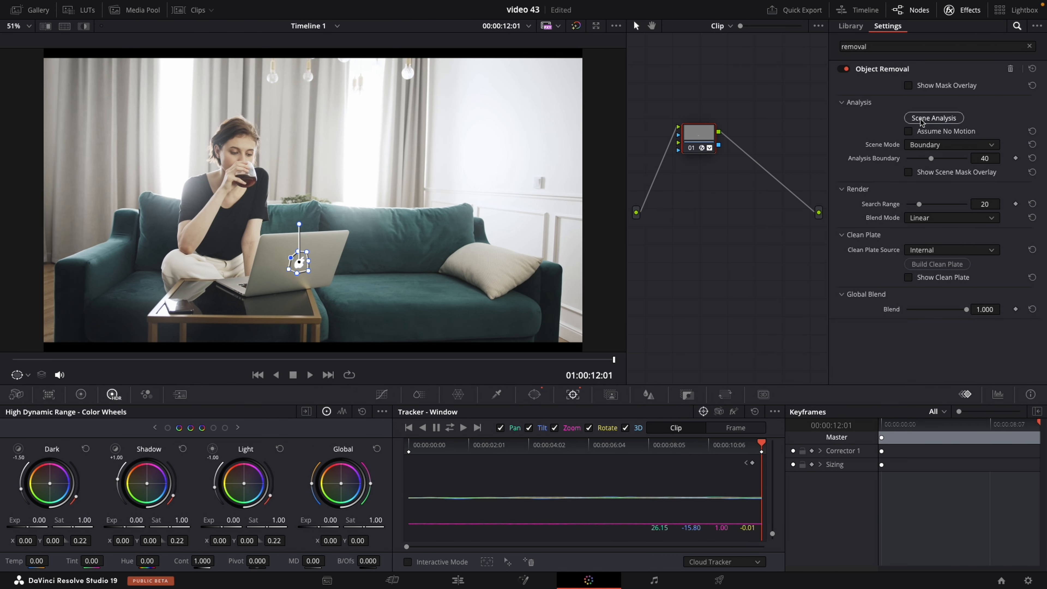
- Run Object Removal's scene analysis and play the result from the beginning on the Edit page
click(933, 118)
click(456, 580)
key(Home)
key(space)
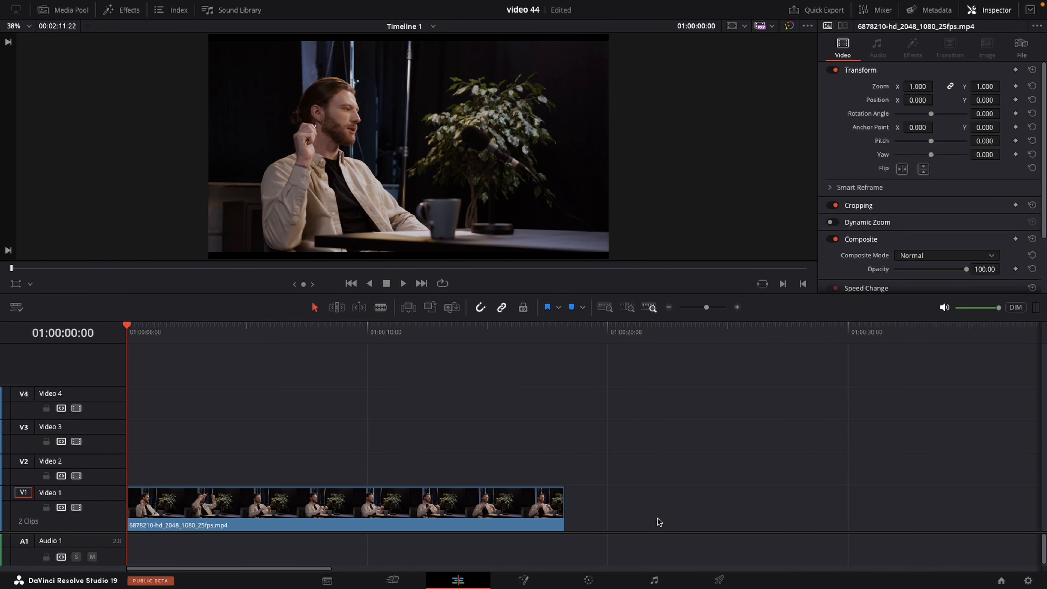
- In the video 44 project, place 1.png and 2.png on Video 2 above the clip of the seated man
click(405, 521)
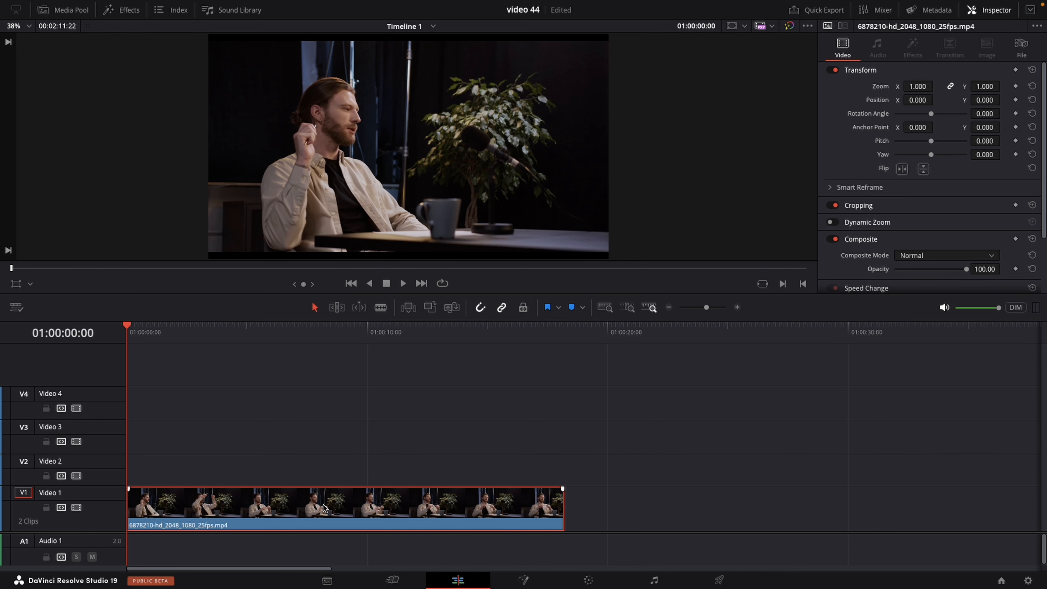
click(69, 12)
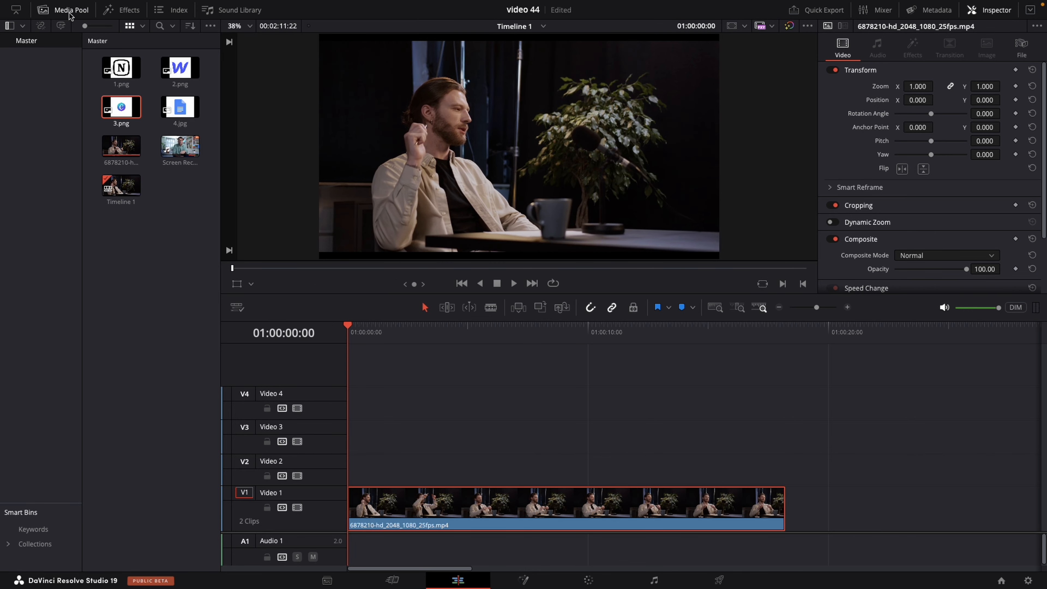
drag(121, 68, 432, 462)
drag(180, 67, 608, 468)
- Move 1.png to the timeline start and set its zoom to 0.230 and its position to X 386, Y 312
click(500, 466)
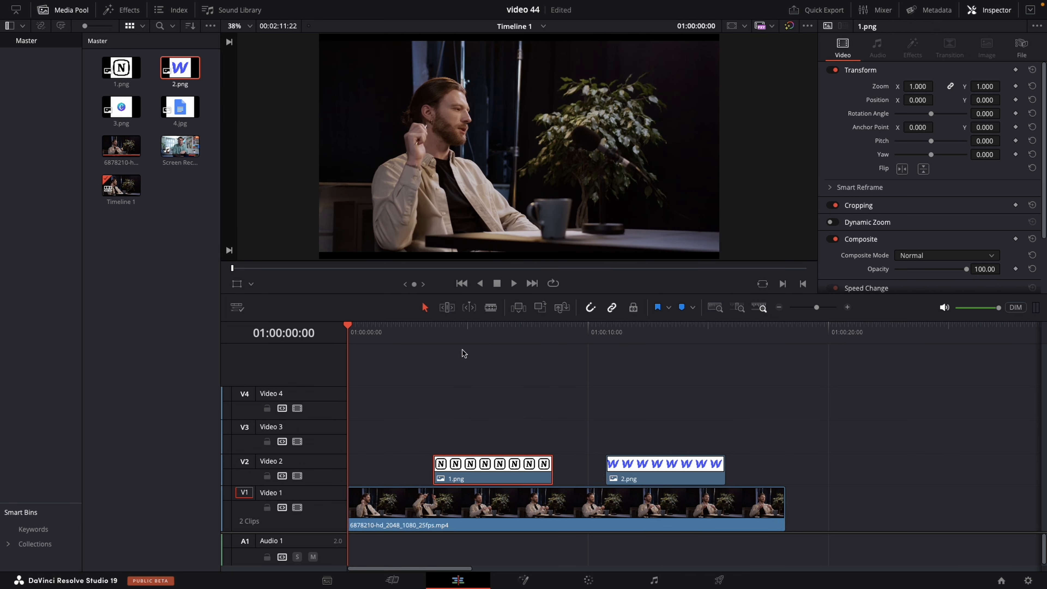
drag(504, 475, 418, 474)
click(404, 328)
mouse_move(917, 86)
mouse_down()
mouse_move(875, 88)
mouse_move(998, 99)
mouse_move(917, 100)
mouse_up()
mouse_move(983, 101)
mouse_down()
mouse_move(1014, 100)
mouse_move(984, 101)
mouse_up()
drag(910, 100, 866, 100)
- Move 2.png to the start of Video 3 with zoom 0.210 and position X 1173, Y 192, and save the project
drag(637, 459, 336, 430)
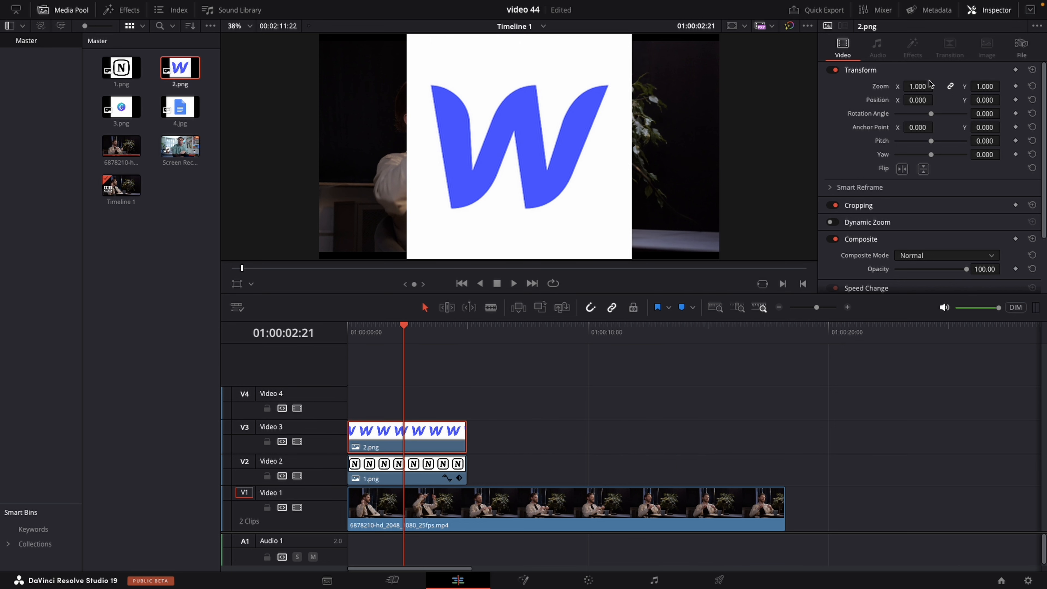
mouse_move(923, 86)
mouse_down()
mouse_move(913, 86)
mouse_move(924, 86)
mouse_move(919, 98)
mouse_move(942, 99)
mouse_move(916, 100)
mouse_up()
mouse_move(983, 100)
mouse_down()
mouse_move(577, 297)
mouse_move(612, 306)
mouse_move(576, 294)
mouse_move(985, 100)
mouse_up()
key(ctrl+s)
click(66, 11)
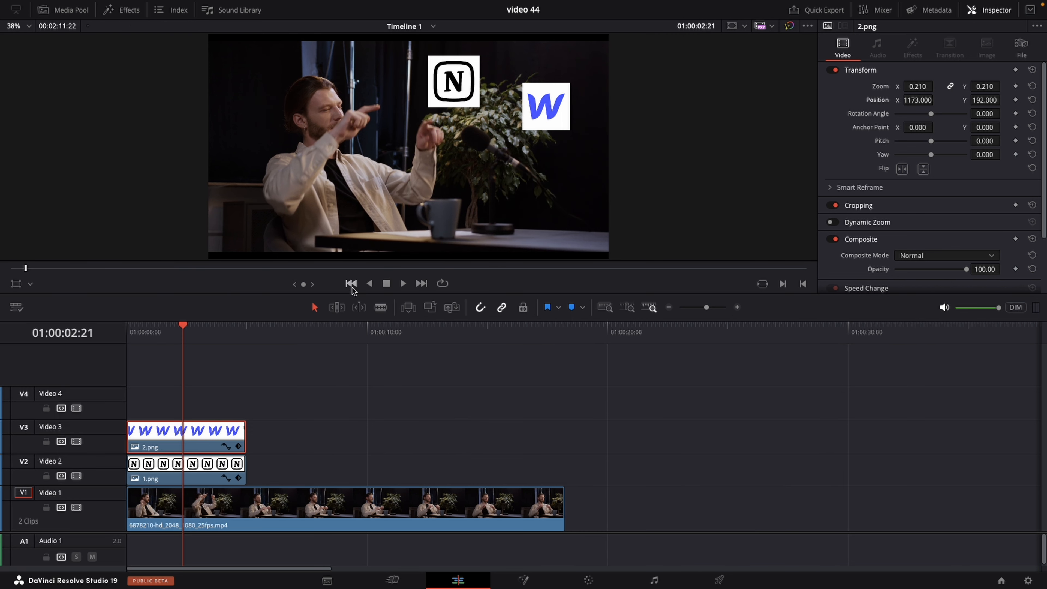
- Open 1.png in Fusion and insert a Camera Shake node between MediaIn1 and MediaOut1
click(202, 477)
right_click(202, 477)
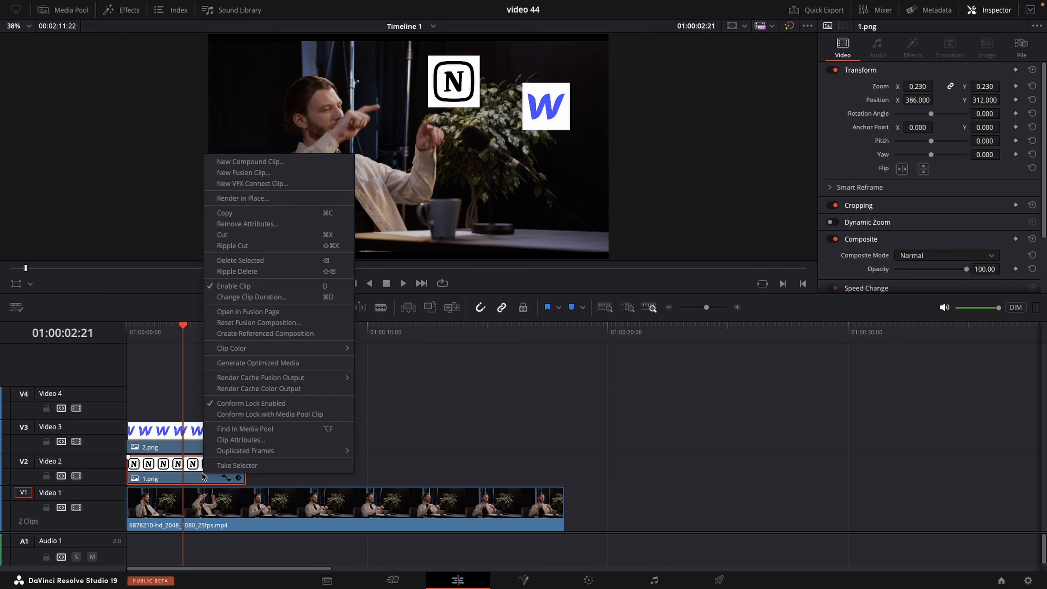
click(235, 312)
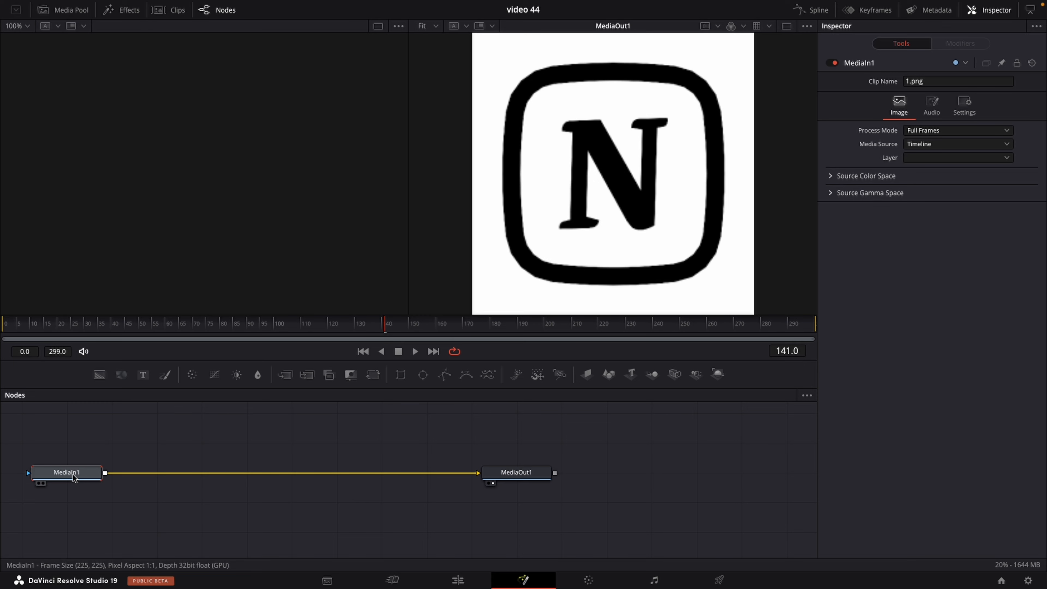
key(shift+space)
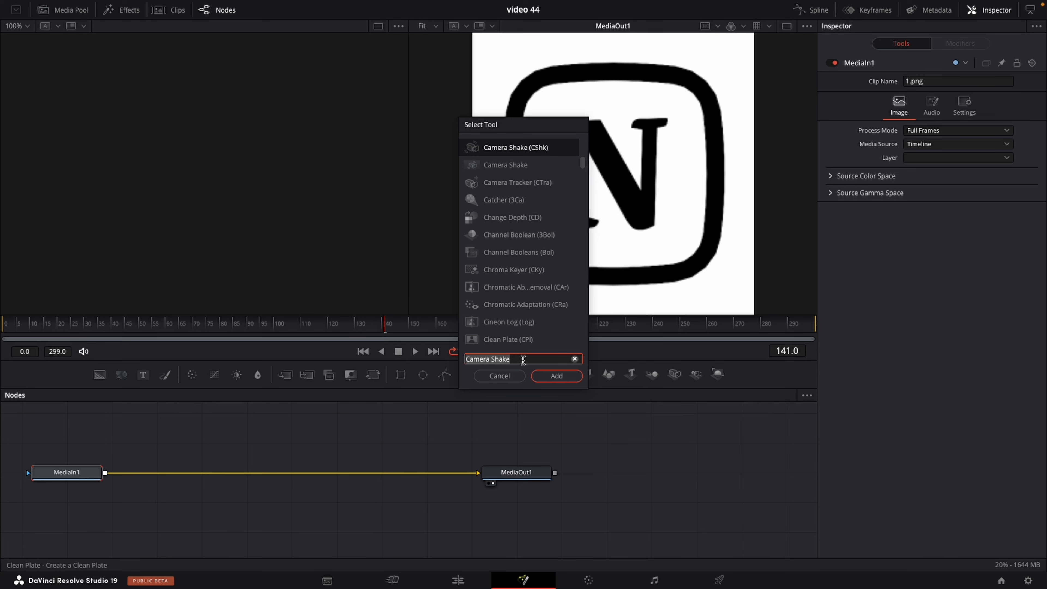
click(552, 378)
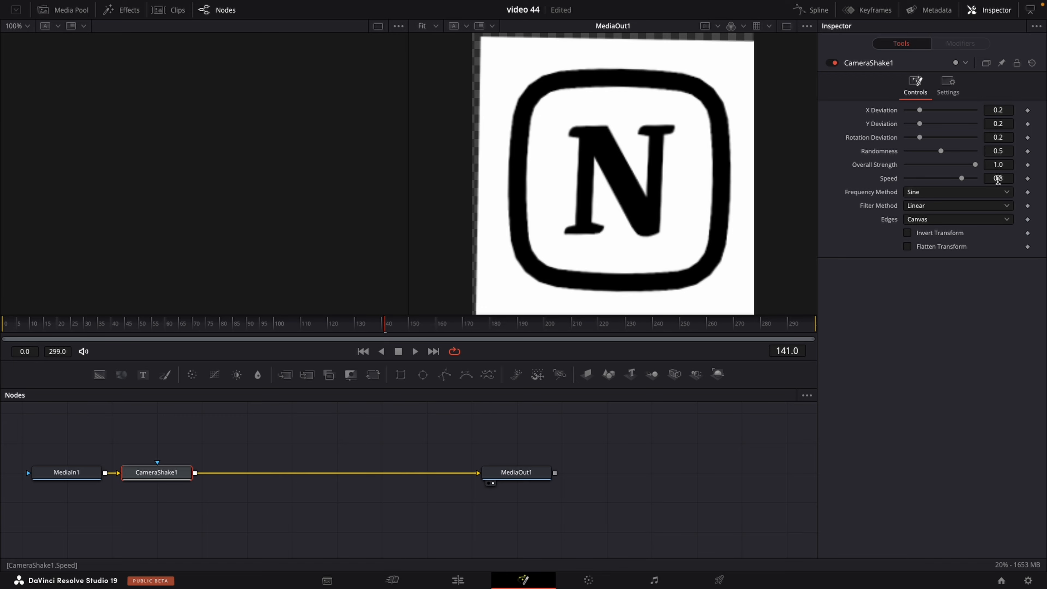
- Play the timeline from the start on the Edit page to check the shake on the 1.png logo
click(456, 580)
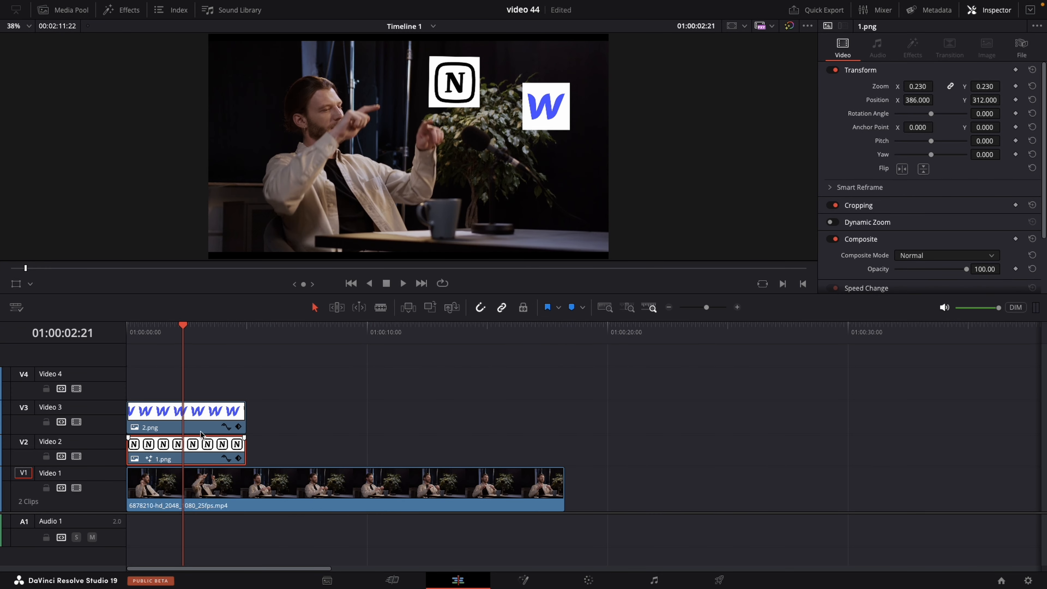
drag(180, 333, 128, 328)
key(space)
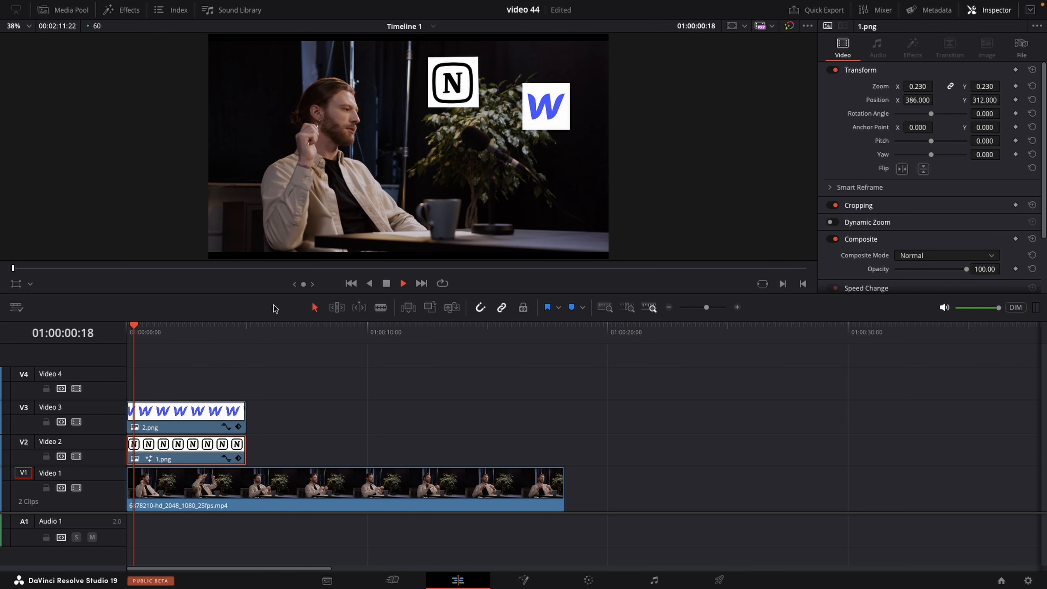
key(space)
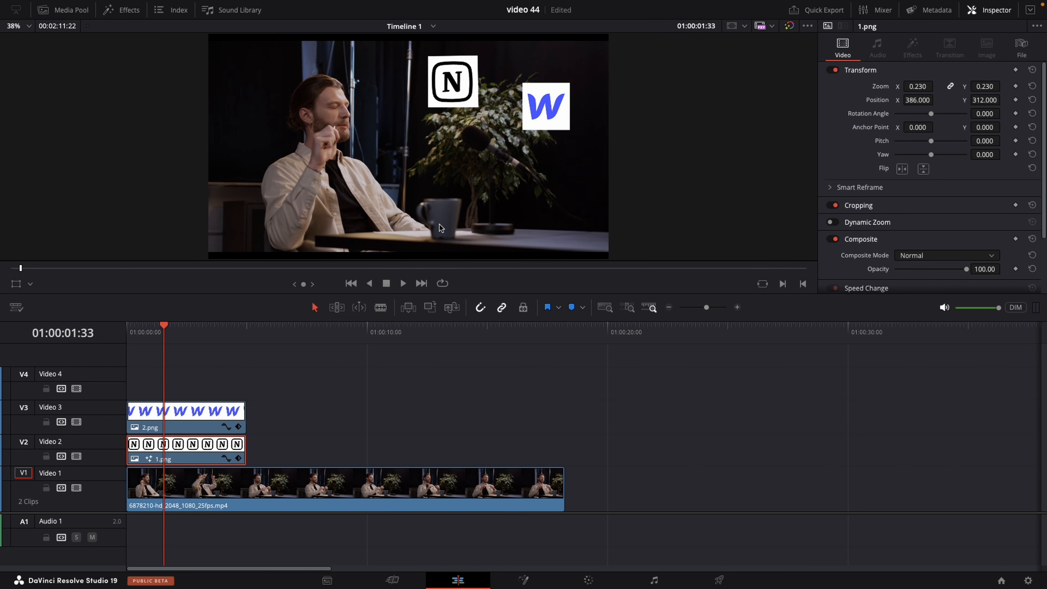
- Shift 2.png along Video 3 so it starts where 1.png ends
click(521, 579)
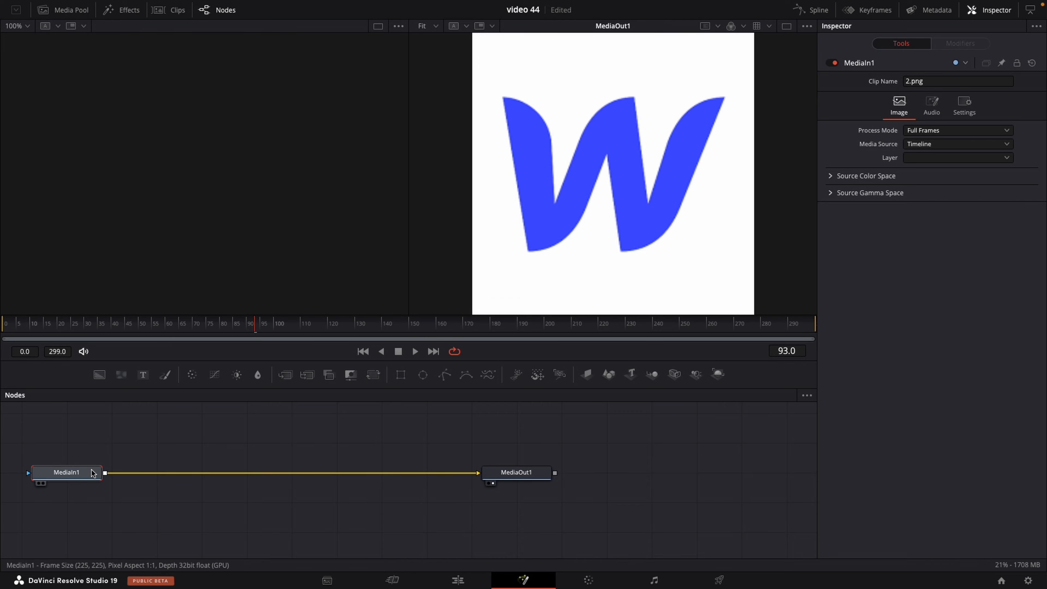
click(450, 575)
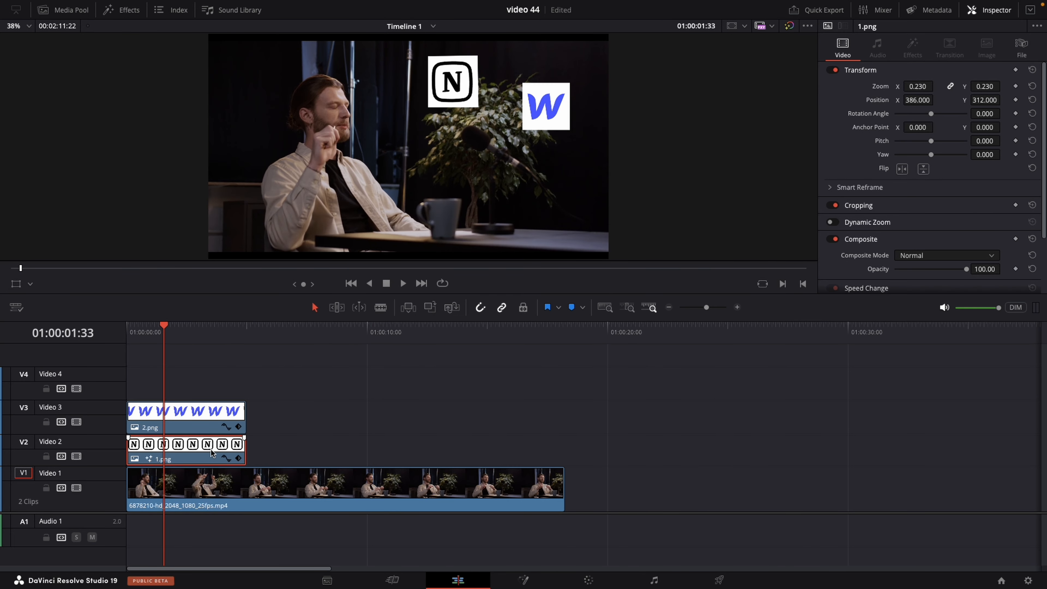
drag(191, 426, 290, 411)
click(176, 330)
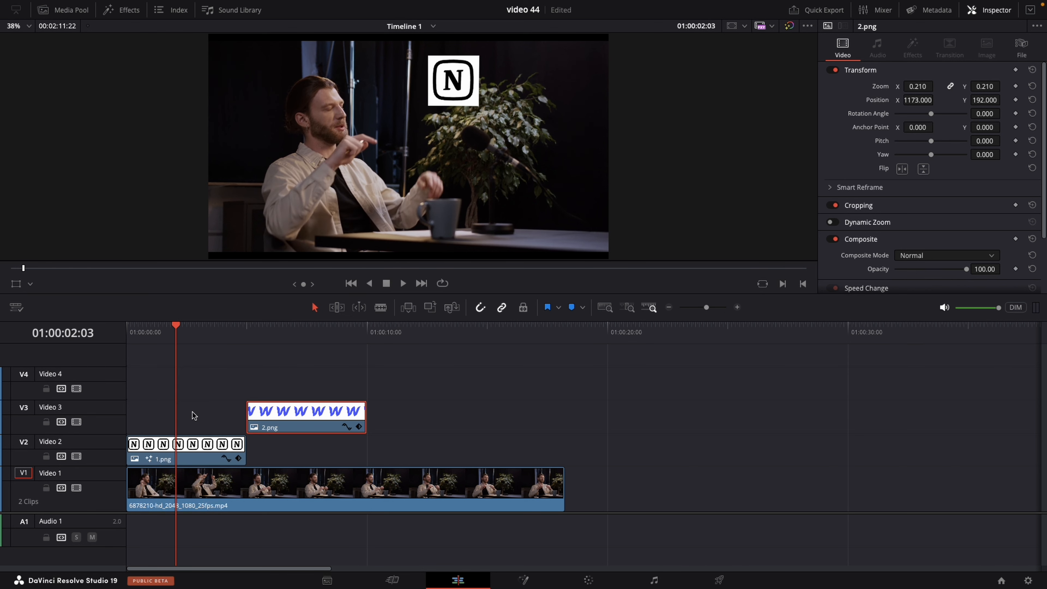
- Soften the Camera Shake on 1.png with Speed 0.008, X Deviation 0.087 and Y Deviation about 0.126
click(197, 450)
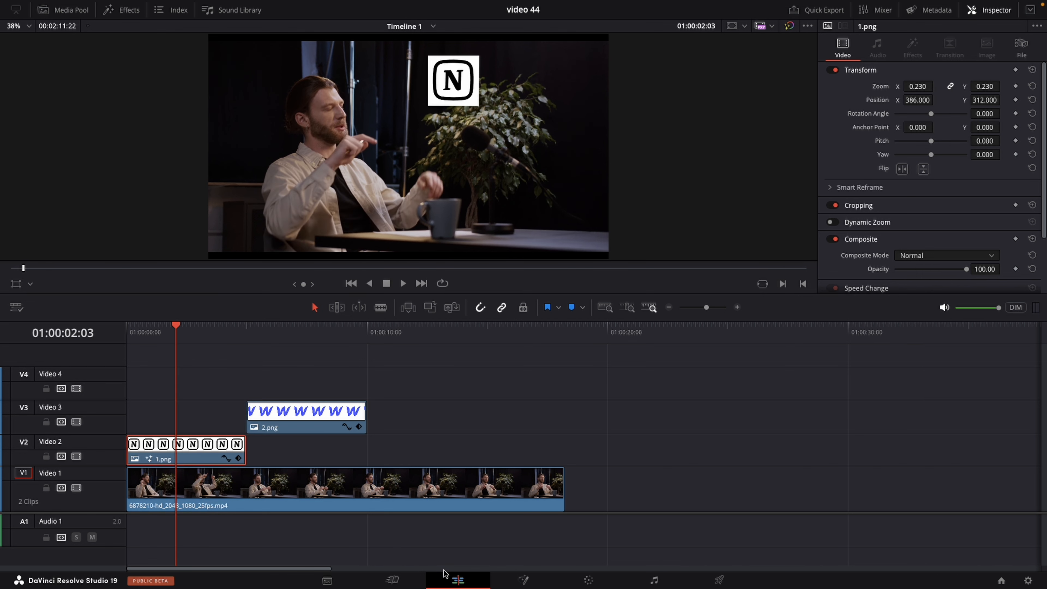
click(523, 580)
drag(961, 178, 907, 180)
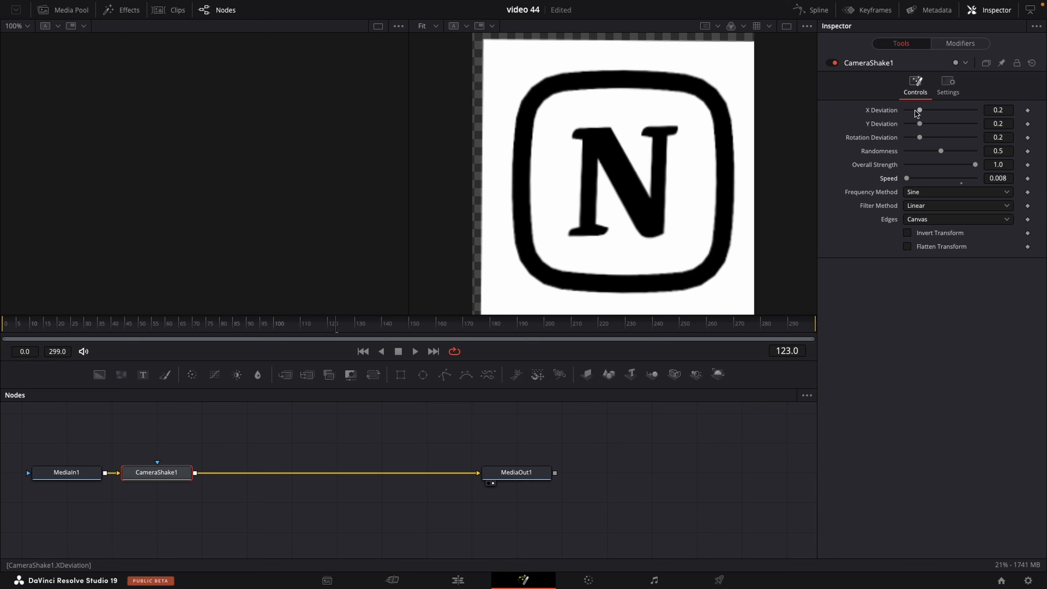
drag(920, 112, 911, 111)
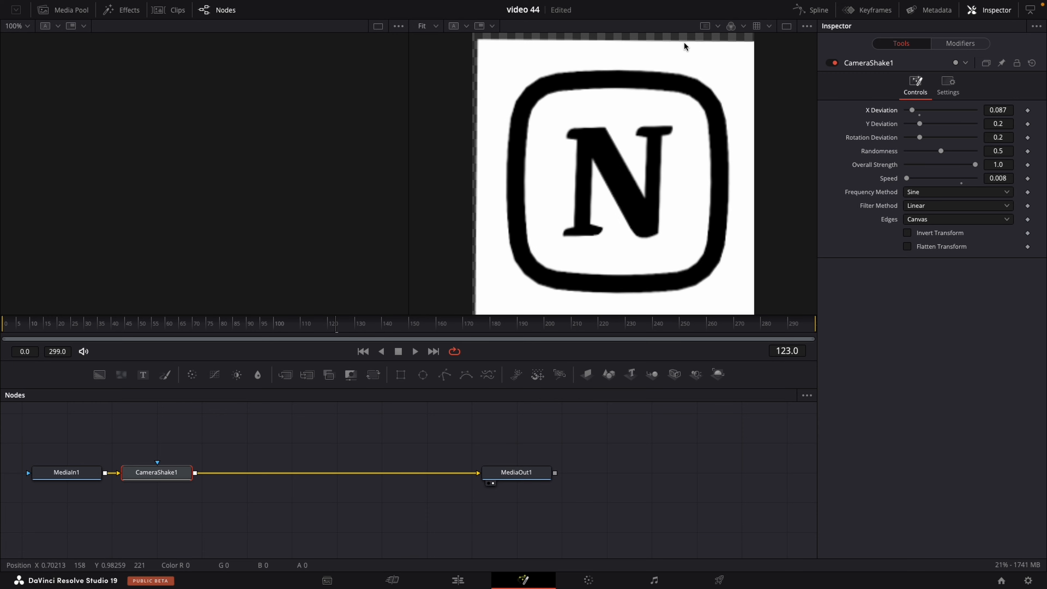
drag(921, 125, 915, 124)
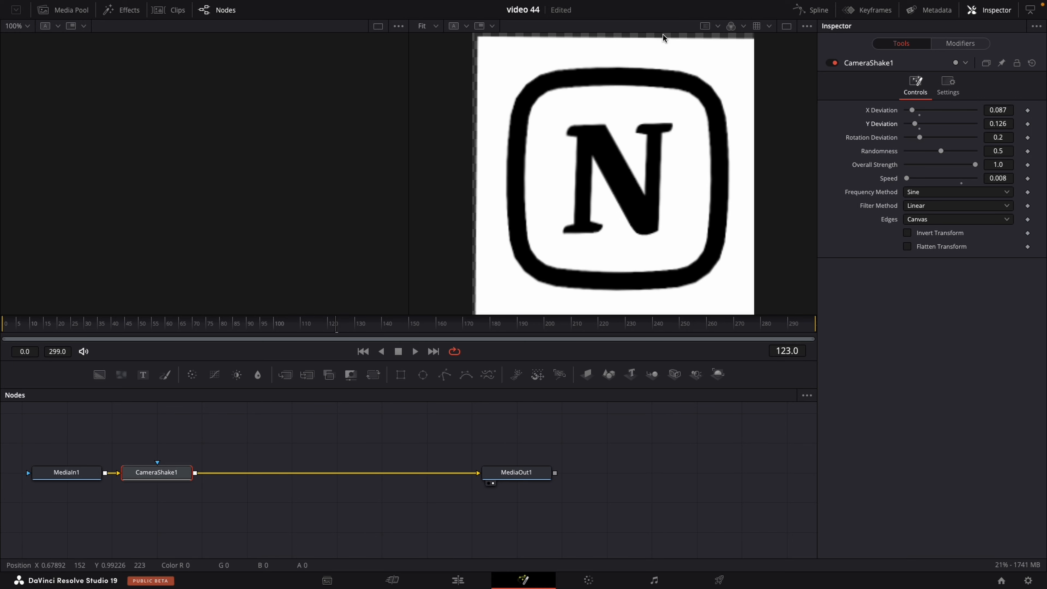
drag(915, 125, 914, 124)
- Play back the timeline on the Edit page to check the softened shake of 1.png
click(458, 581)
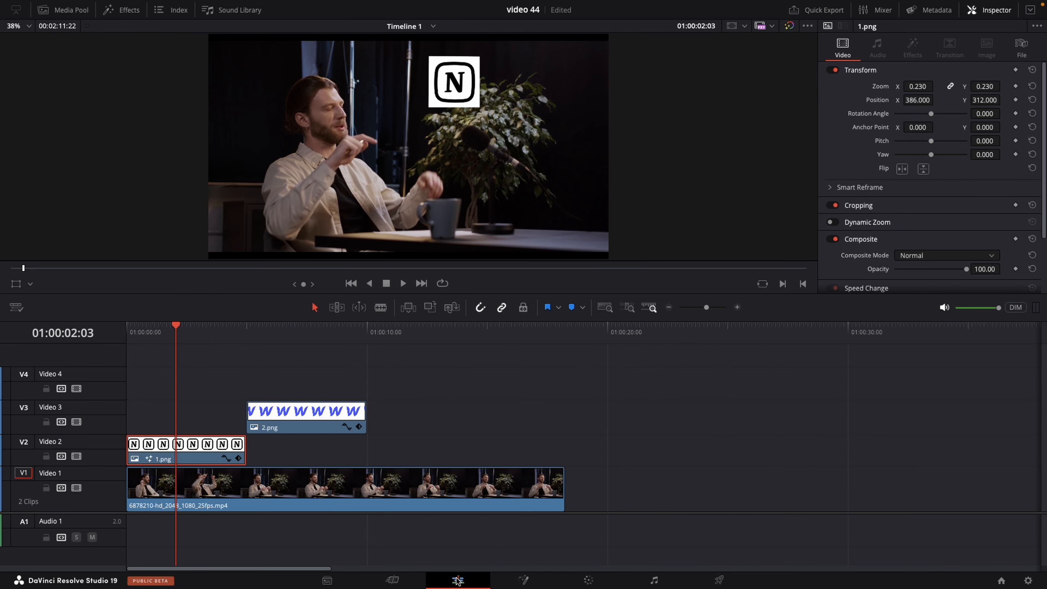
key(space)
click(160, 332)
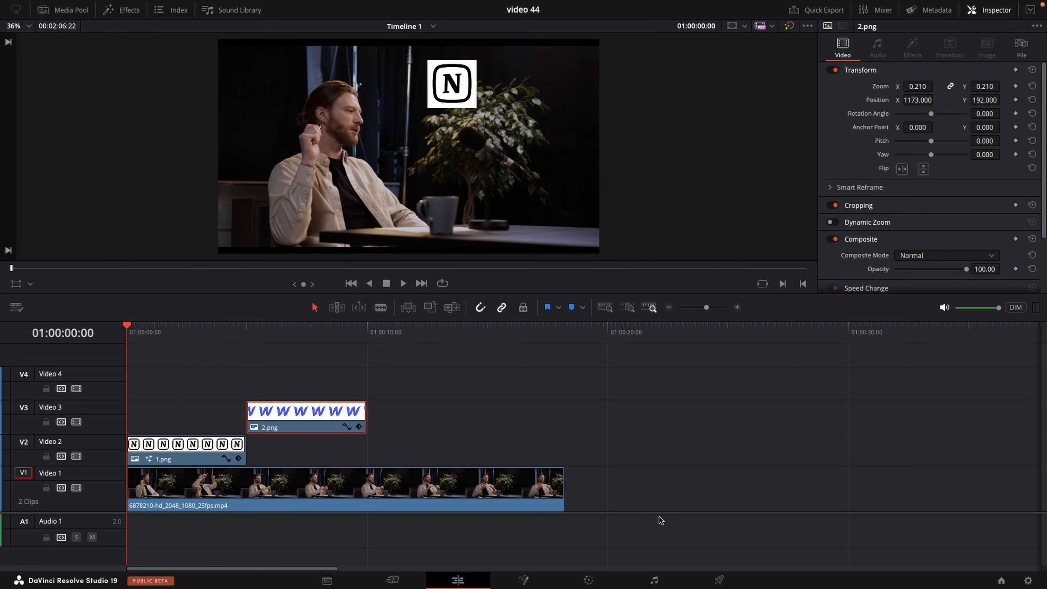
- Return 2.png to the start of Video 3 above 1.png
click(173, 420)
key(Delete)
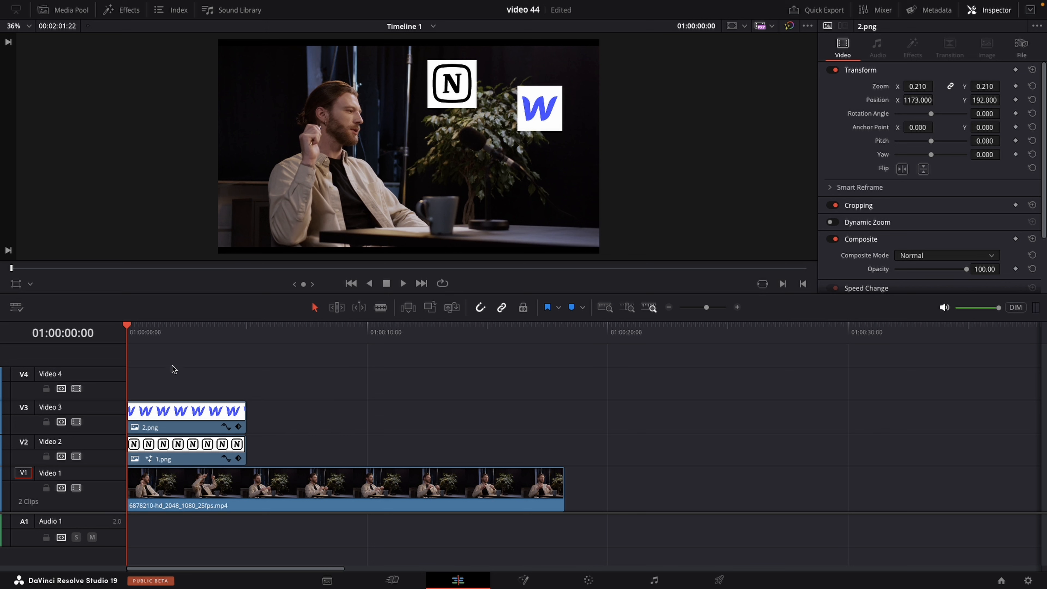
- Open 2.png in Fusion, add a Camera Shake node after MediaIn1 and set its Speed to 0.016
click(177, 332)
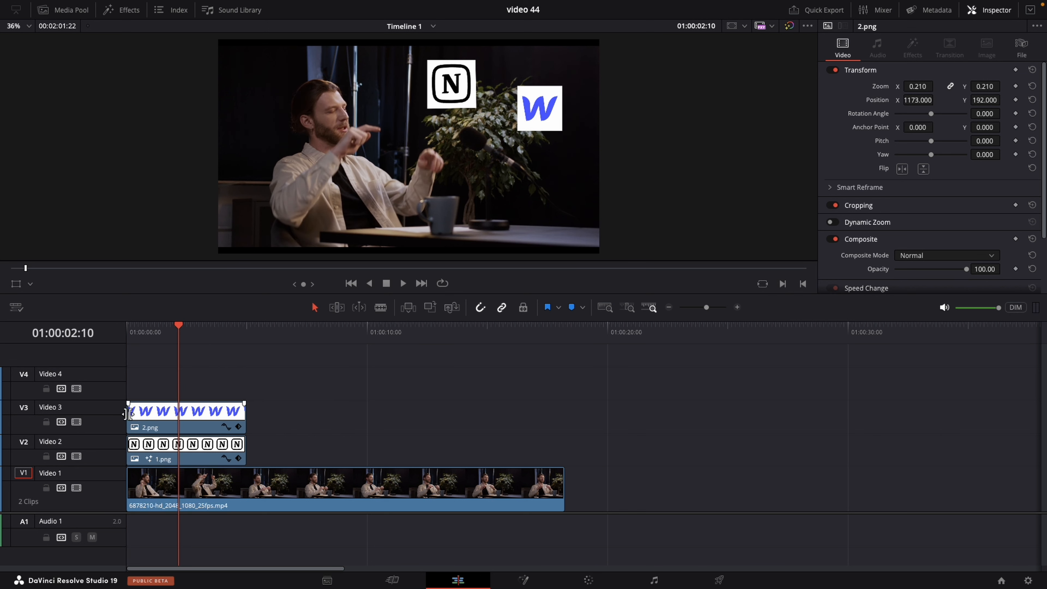
drag(183, 337, 201, 332)
click(187, 421)
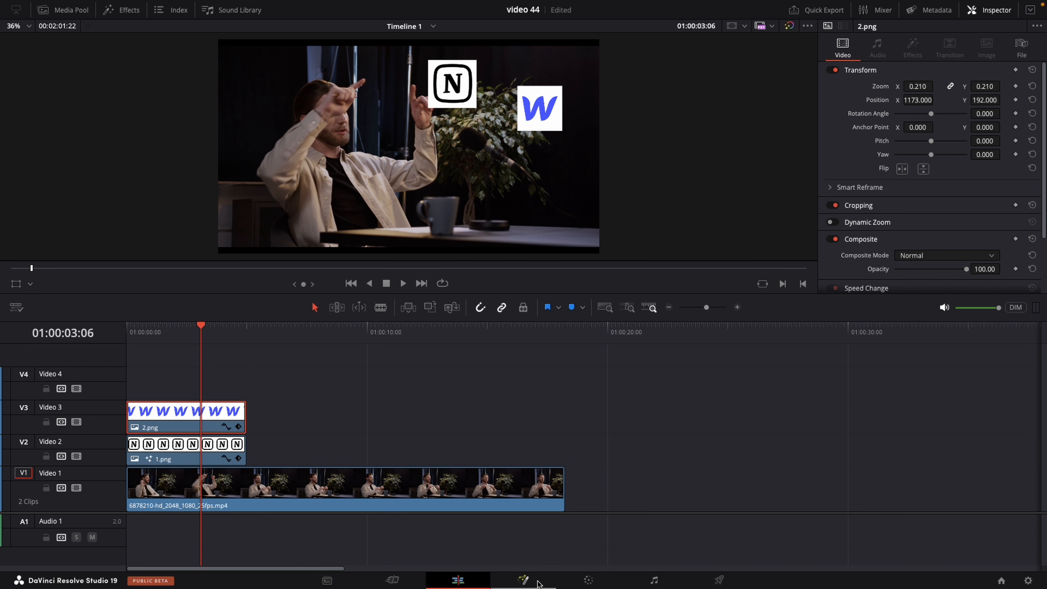
right_click(169, 420)
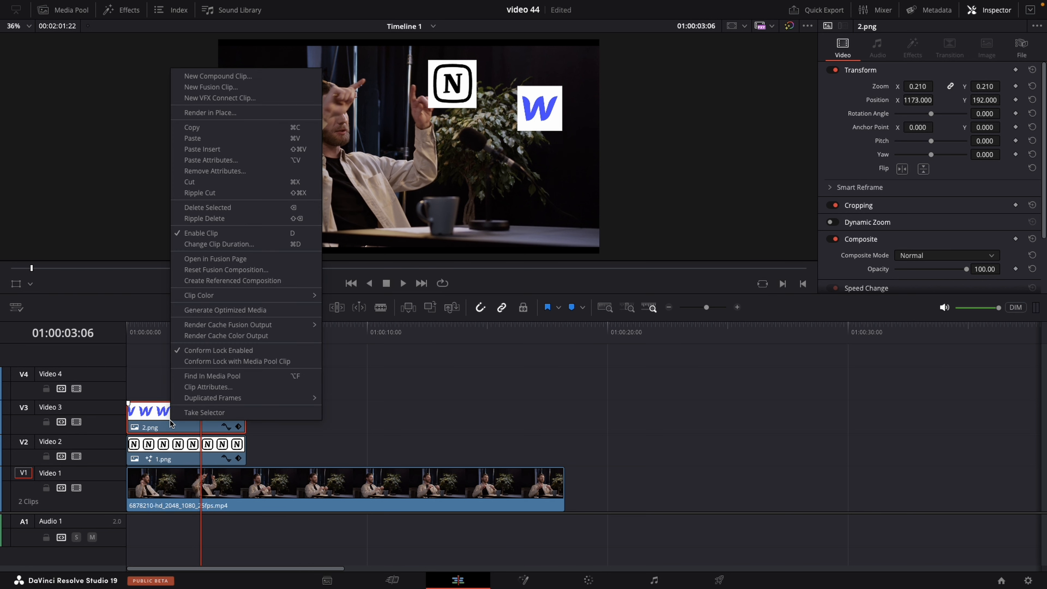
click(208, 259)
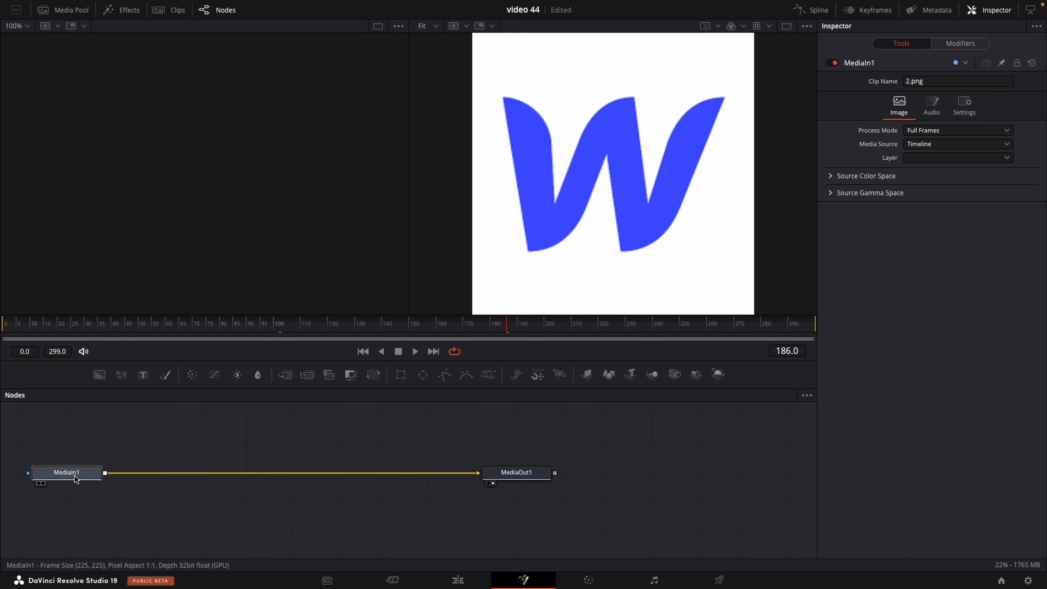
key(shift+space)
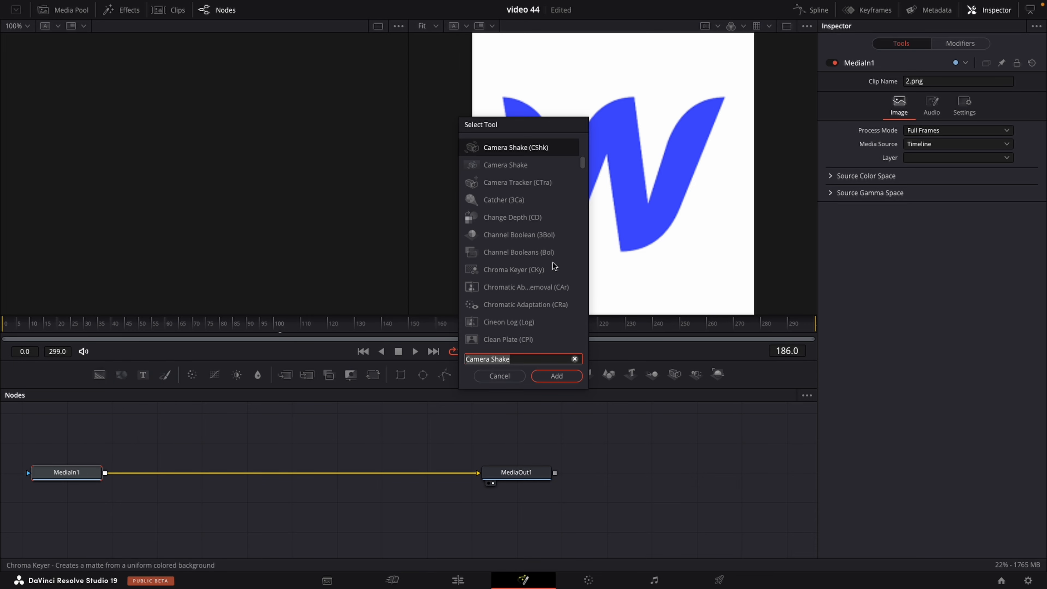
click(550, 376)
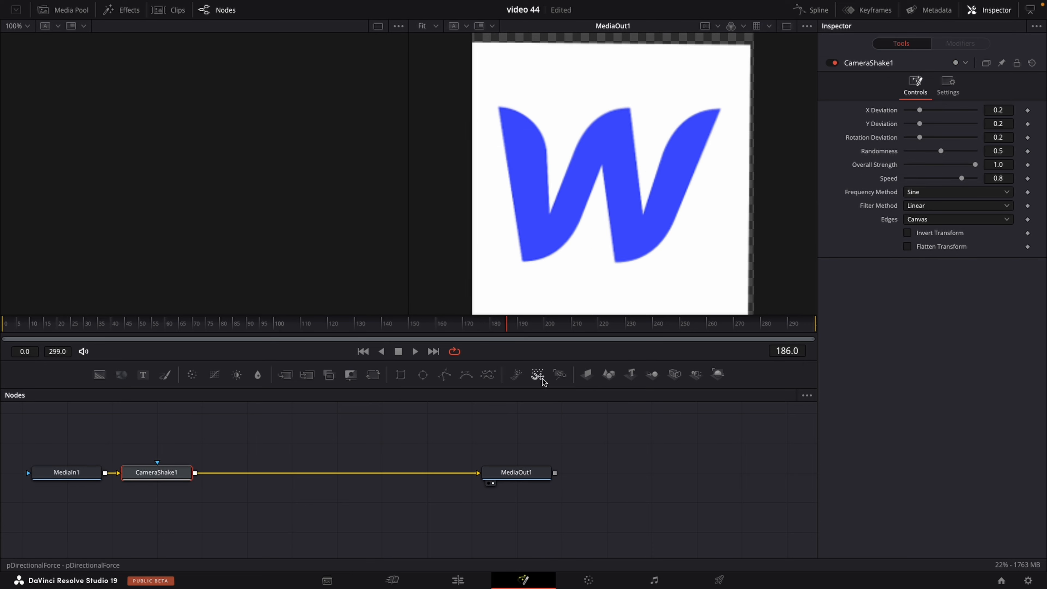
drag(962, 178, 910, 182)
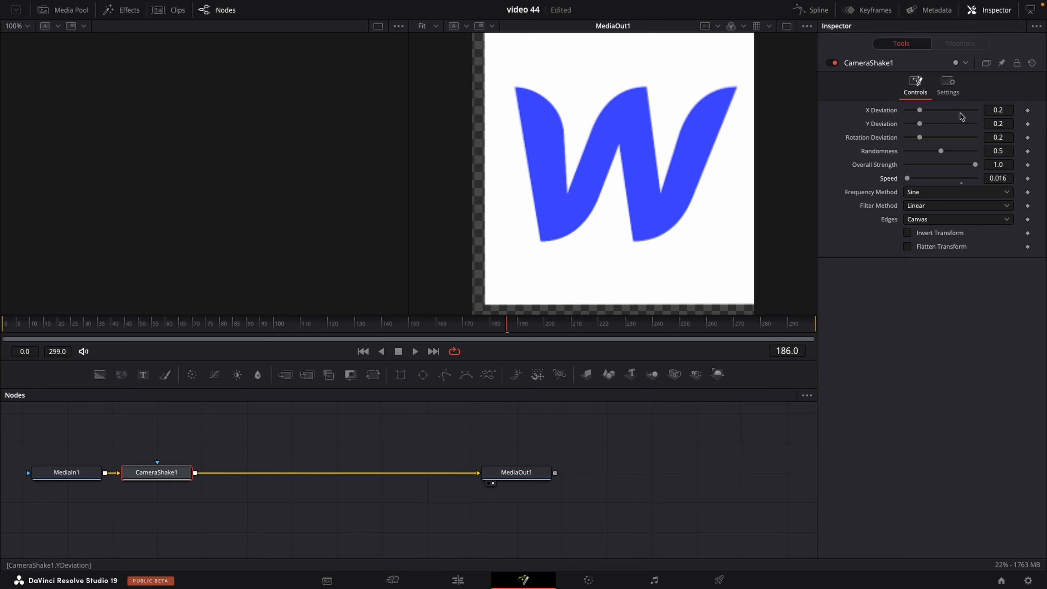
- Reduce the X Deviation and Y Deviation of the Camera Shake on 2.png to 0.071 each
drag(921, 113, 911, 113)
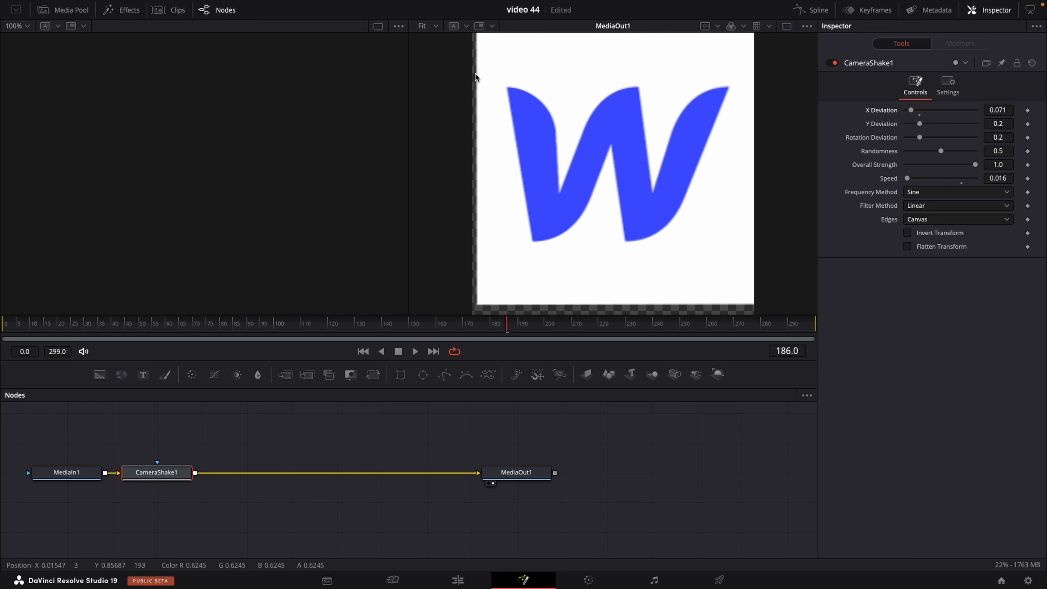
drag(919, 124, 911, 128)
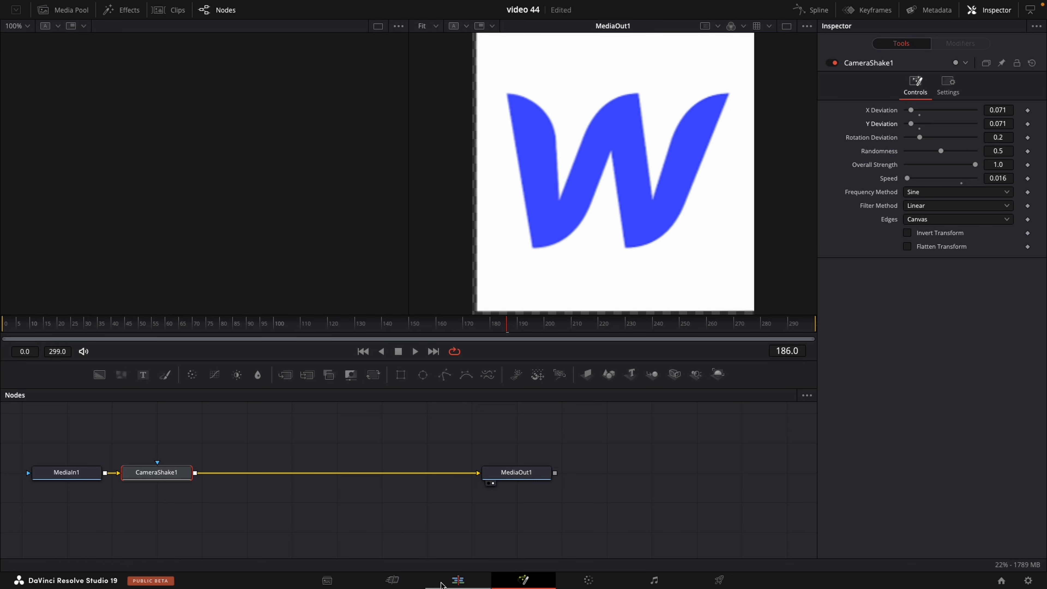
- Play back the timeline from its start on the Edit page to check both floating logos
click(458, 580)
click(164, 330)
key(space)
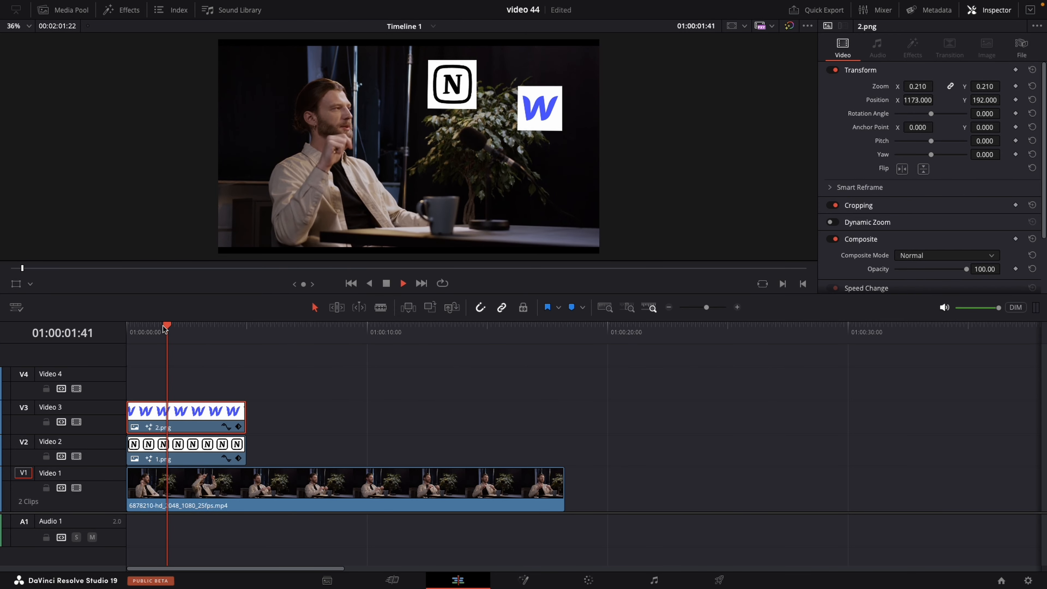
drag(171, 325, 126, 329)
key(space)
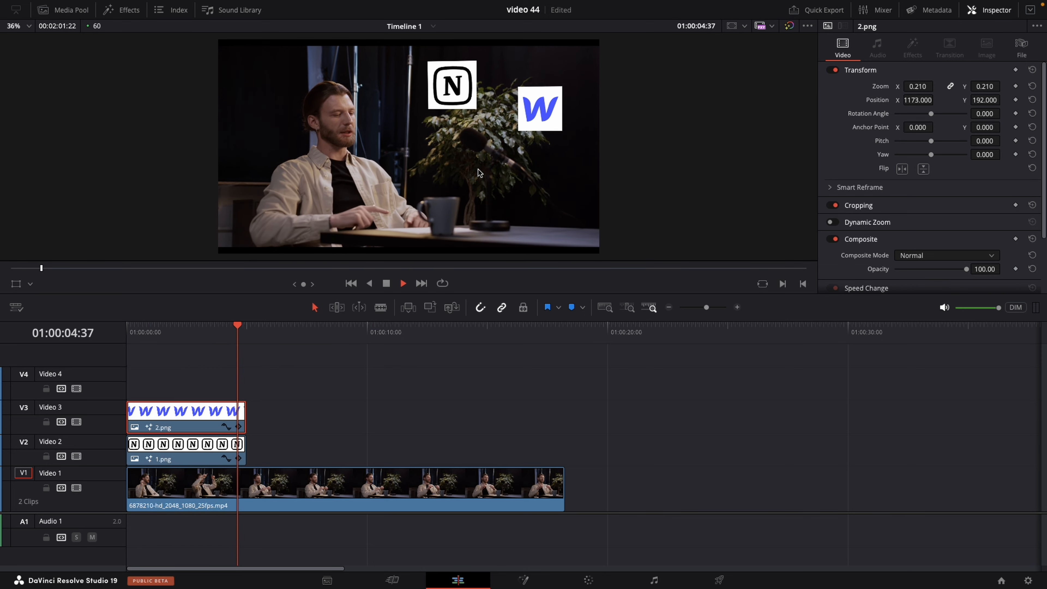
key(space)
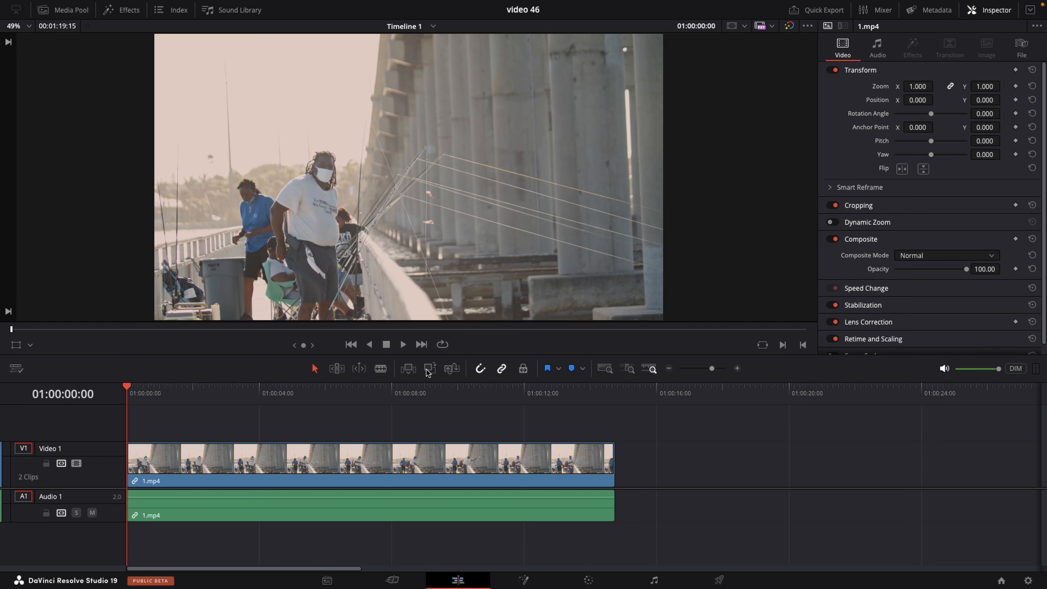
- Open 1.mp4 from the video 46 timeline in Fusion and add a Paint node after MediaIn1
click(391, 462)
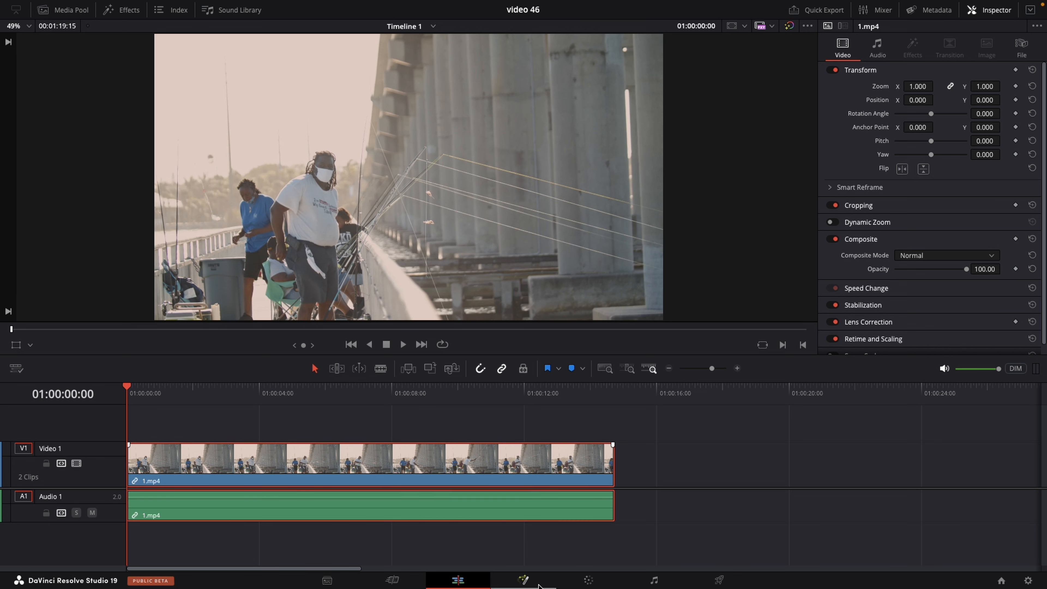
click(530, 583)
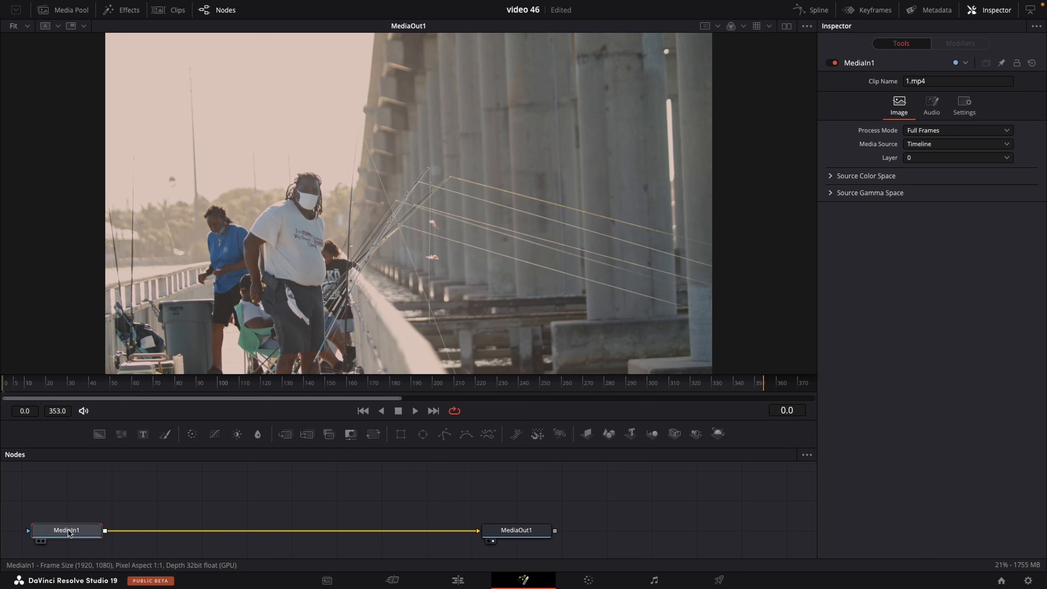
mouse_move(71, 533)
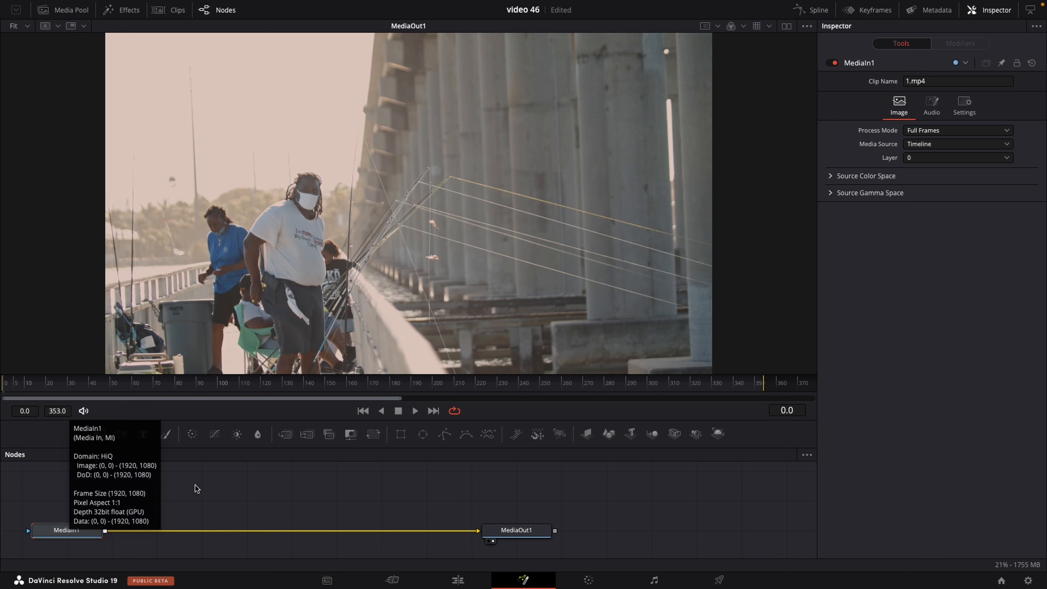
click(167, 434)
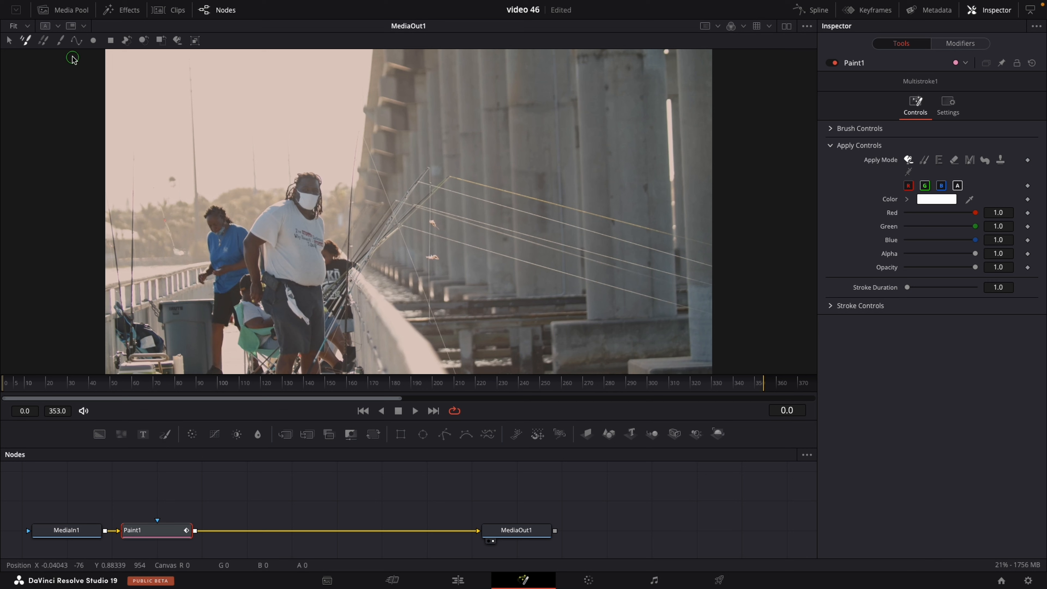
- Draw a Polyline Stroke along the uppermost fishing line, from the rod tip to the frame's right edge, at 100% viewer zoom
click(76, 40)
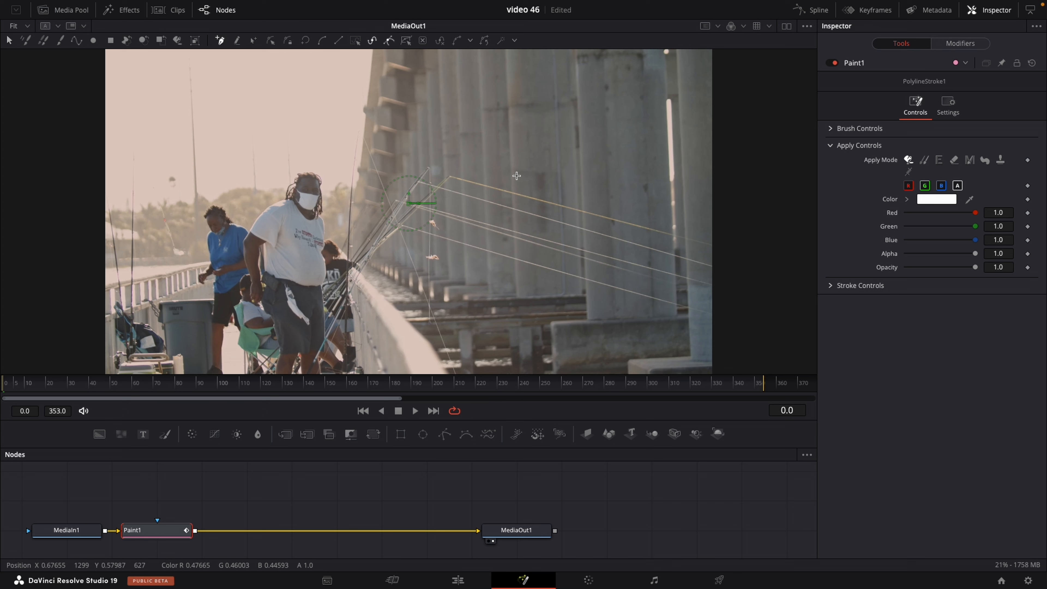
click(25, 26)
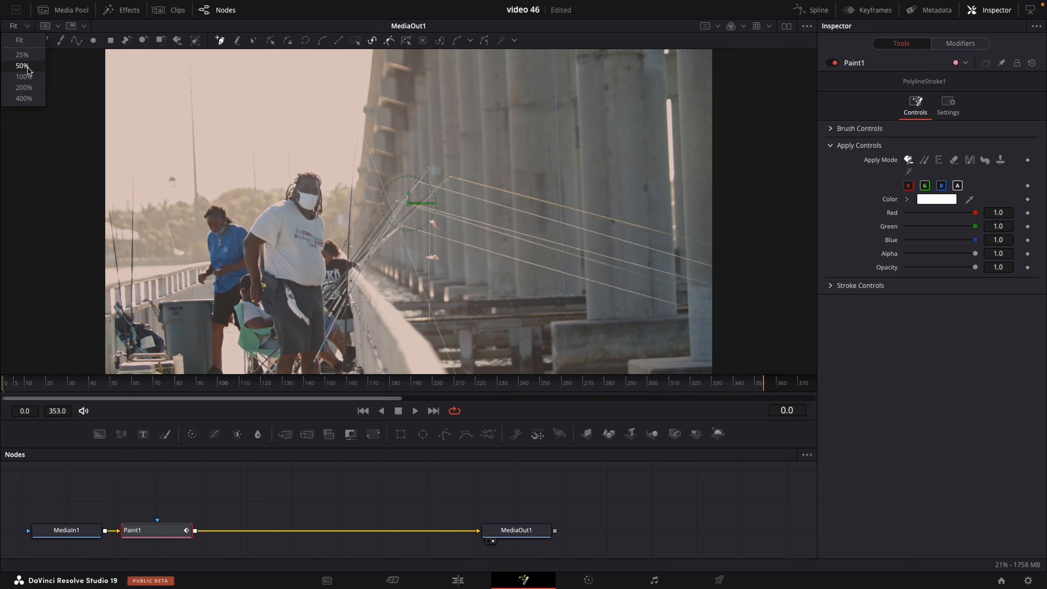
click(27, 76)
drag(515, 169, 221, 147)
click(185, 134)
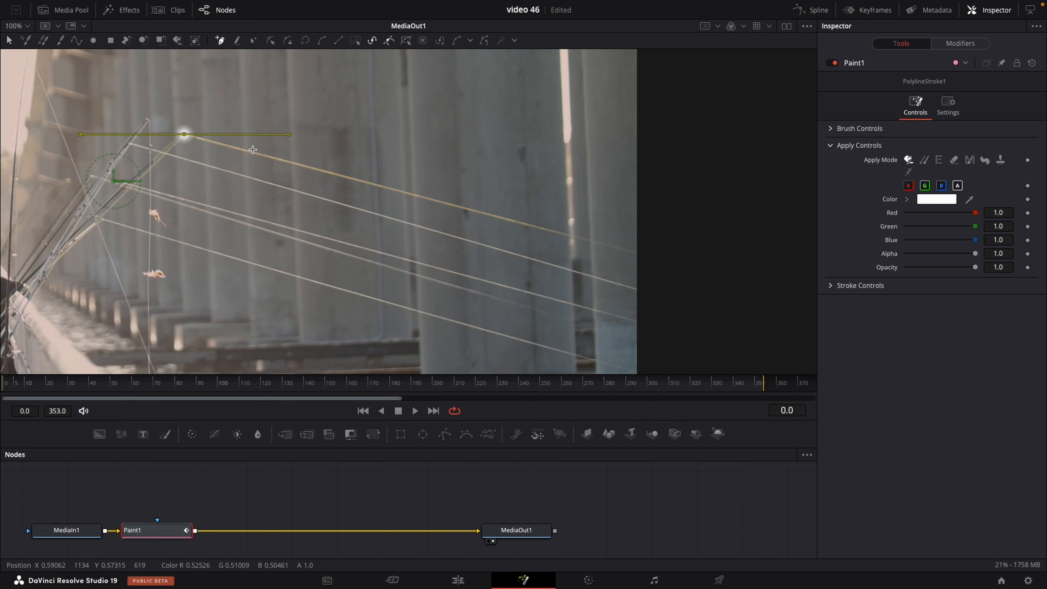
click(639, 254)
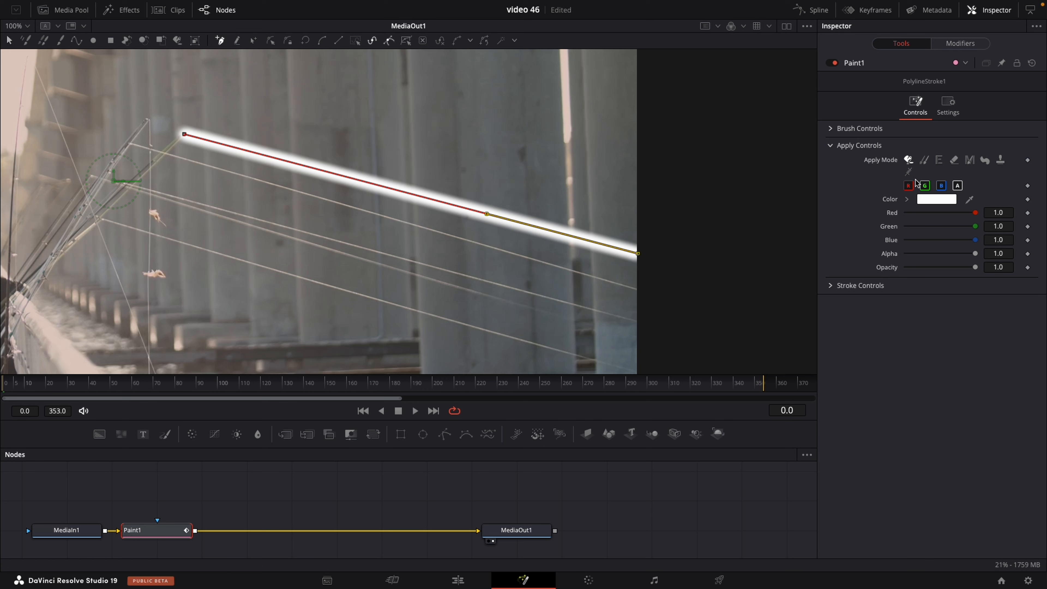
- Apply the wire removal mode to the polyline stroke with brush Size 0.0087 and Angle 75.1
click(909, 173)
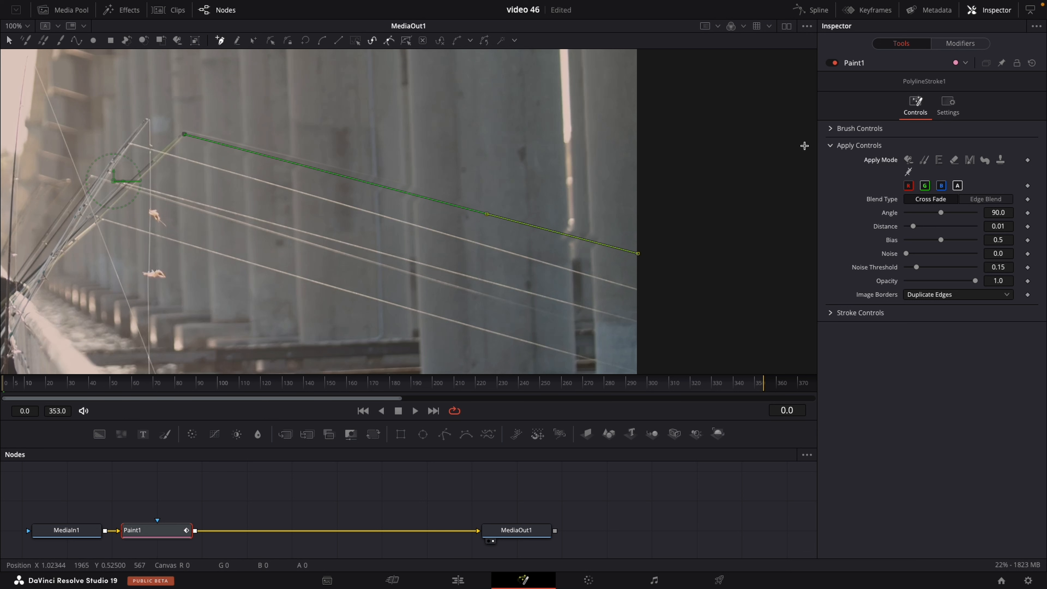
click(831, 129)
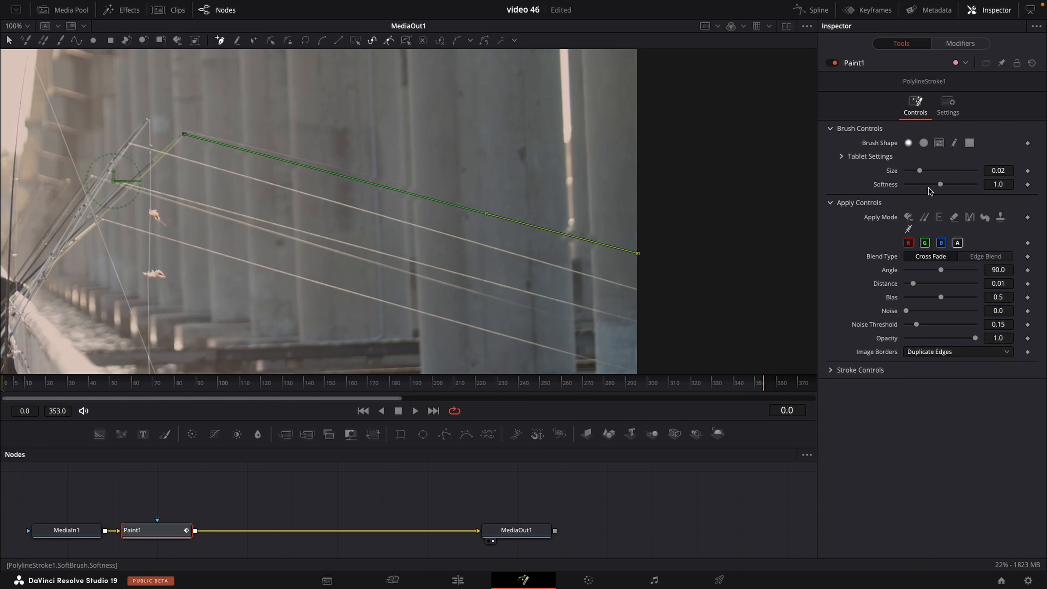
mouse_move(937, 271)
mouse_down()
mouse_move(964, 273)
mouse_move(905, 273)
mouse_move(934, 272)
mouse_up()
click(940, 274)
mouse_move(941, 184)
mouse_down()
mouse_move(980, 190)
mouse_move(941, 188)
mouse_up()
- Play back 1.mp4 on the Edit page to check the fishing line removal
click(453, 583)
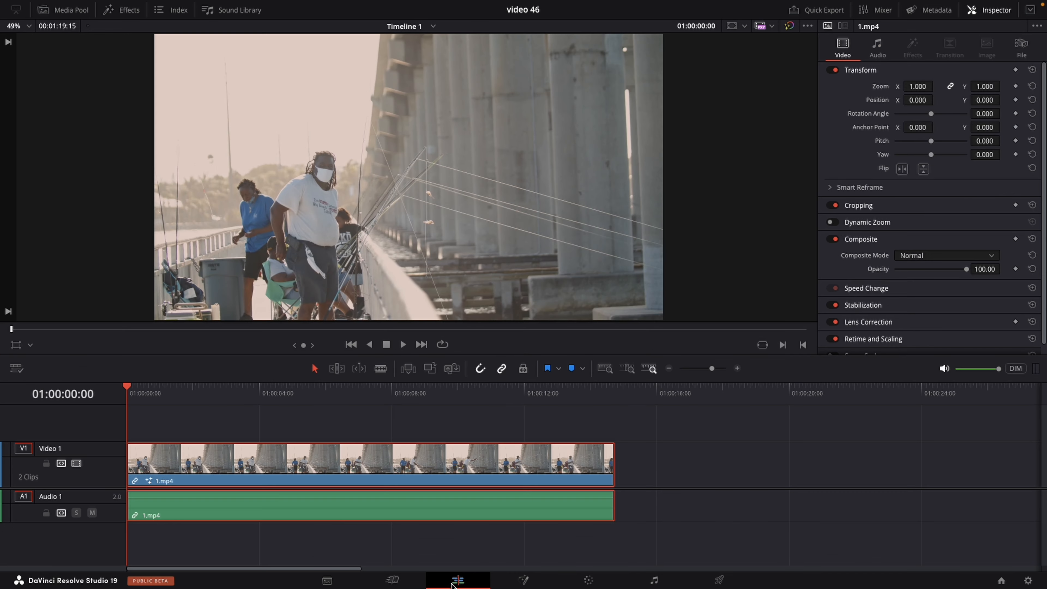
key(space)
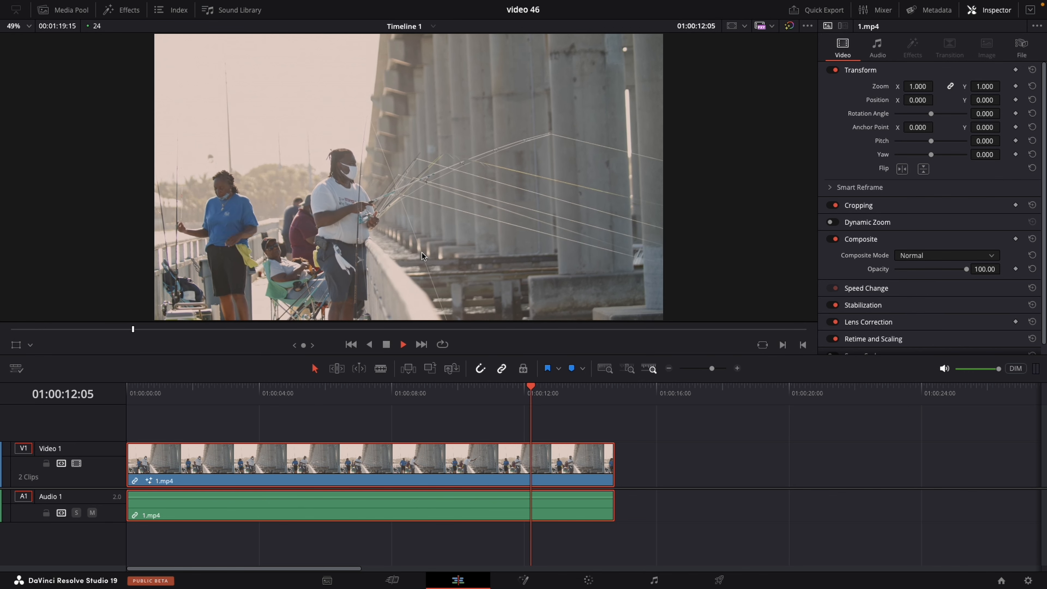
key(space)
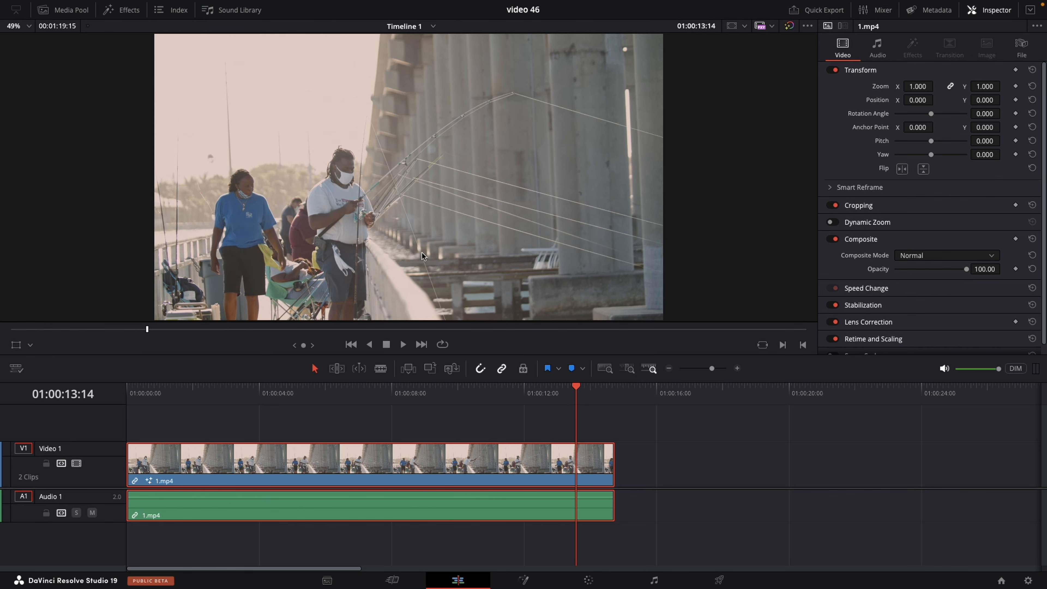
- Return to frame 0 in Fusion and enable shape animation in the polyline stroke's Stroke Controls
key(Home)
click(522, 580)
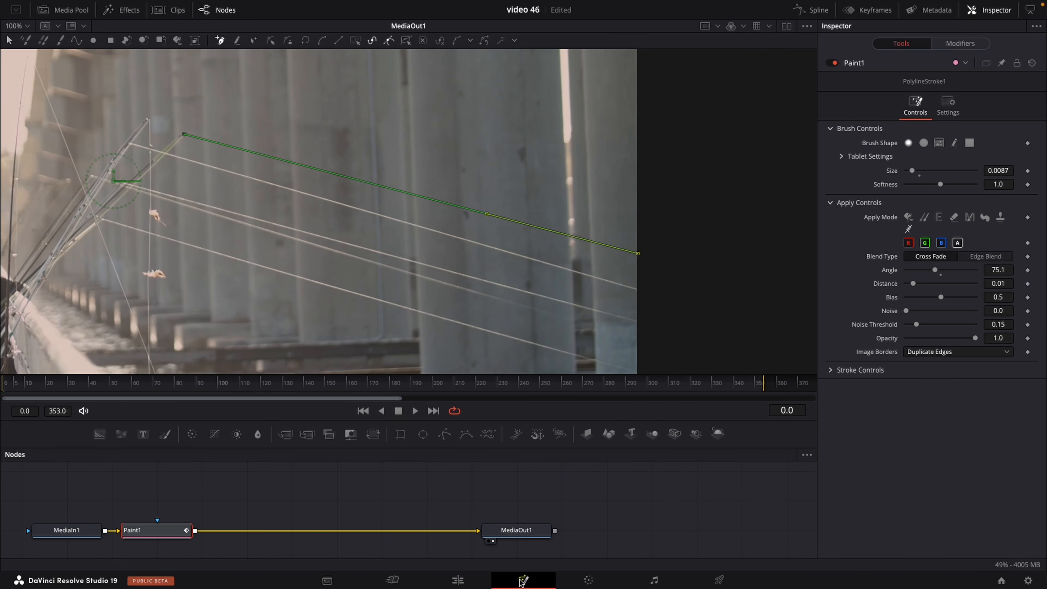
click(830, 370)
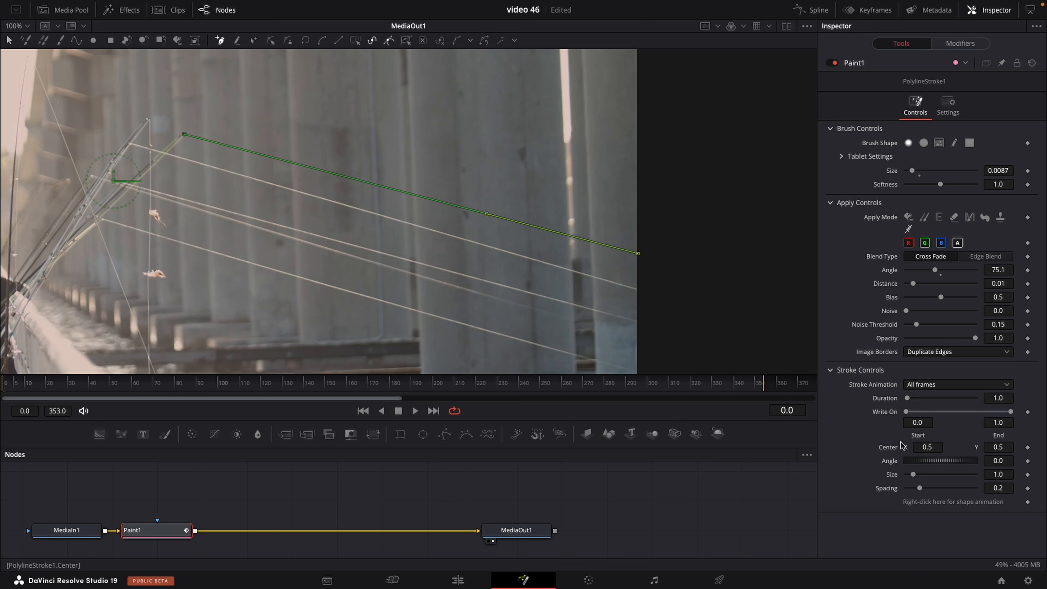
right_click(930, 503)
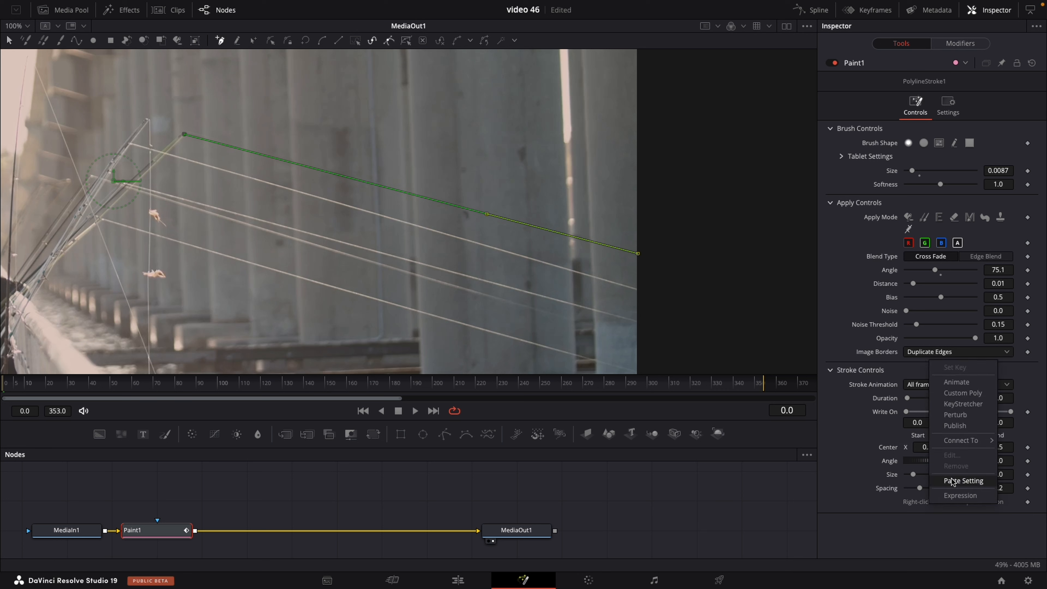
click(939, 383)
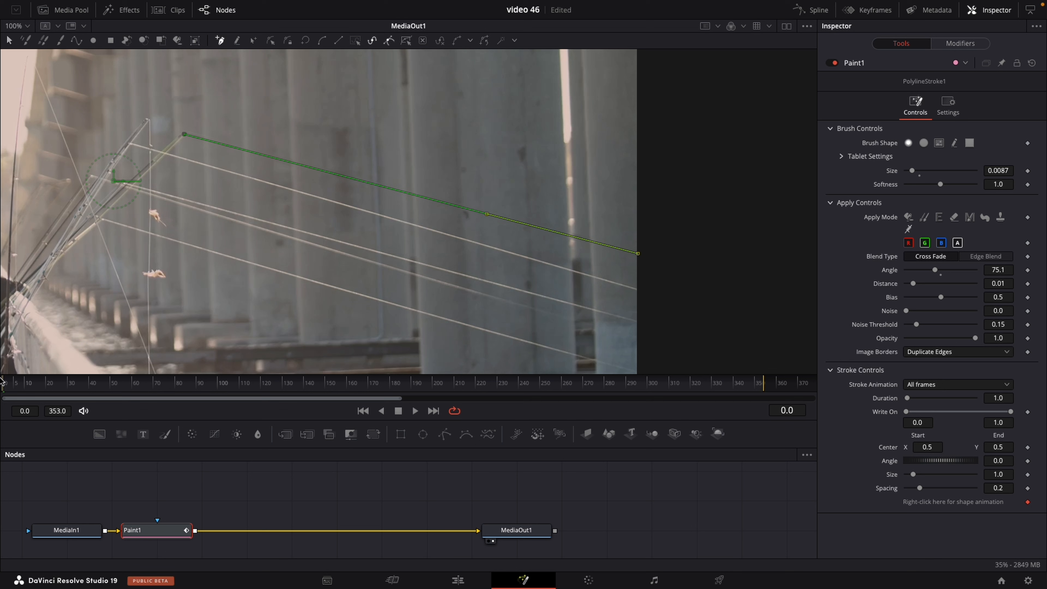
- Keyframe the stroke's shape at frame 21 and realign its right end with the fishing line at frame 30
drag(6, 385, 69, 391)
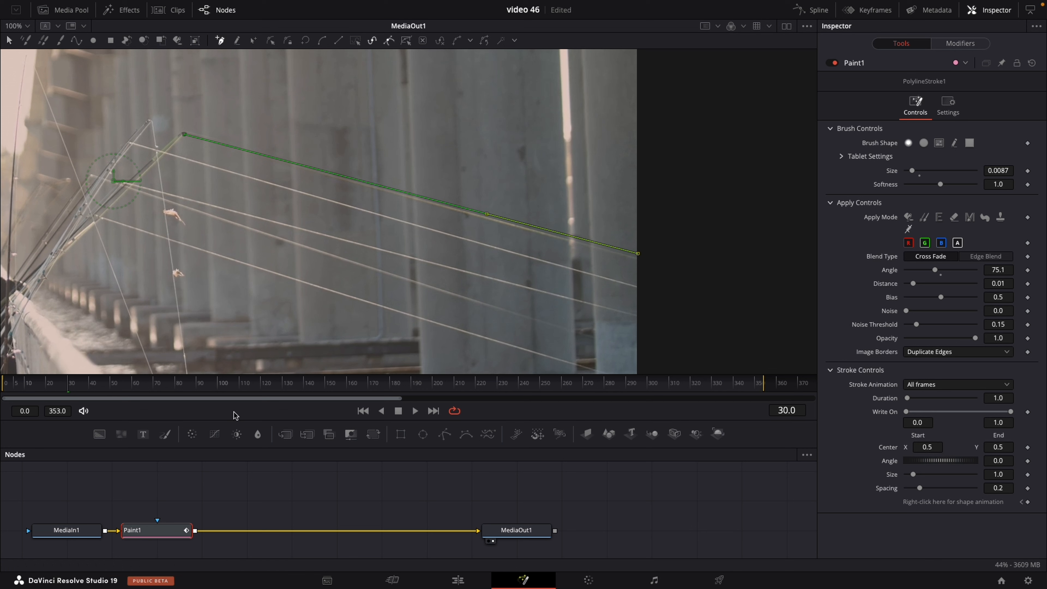
drag(66, 389, 50, 388)
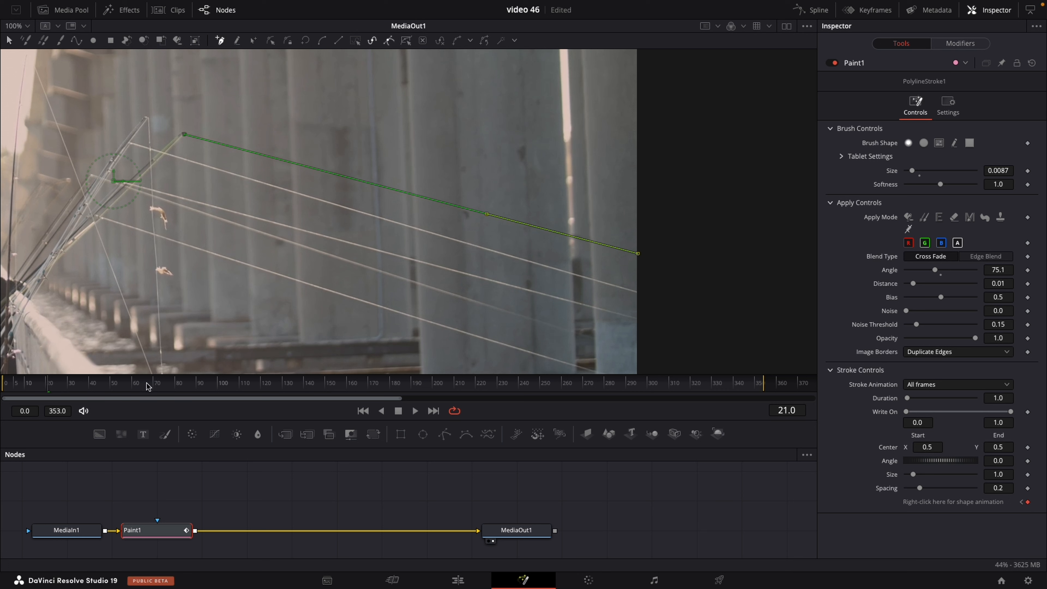
drag(49, 388, 54, 386)
drag(58, 385, 67, 389)
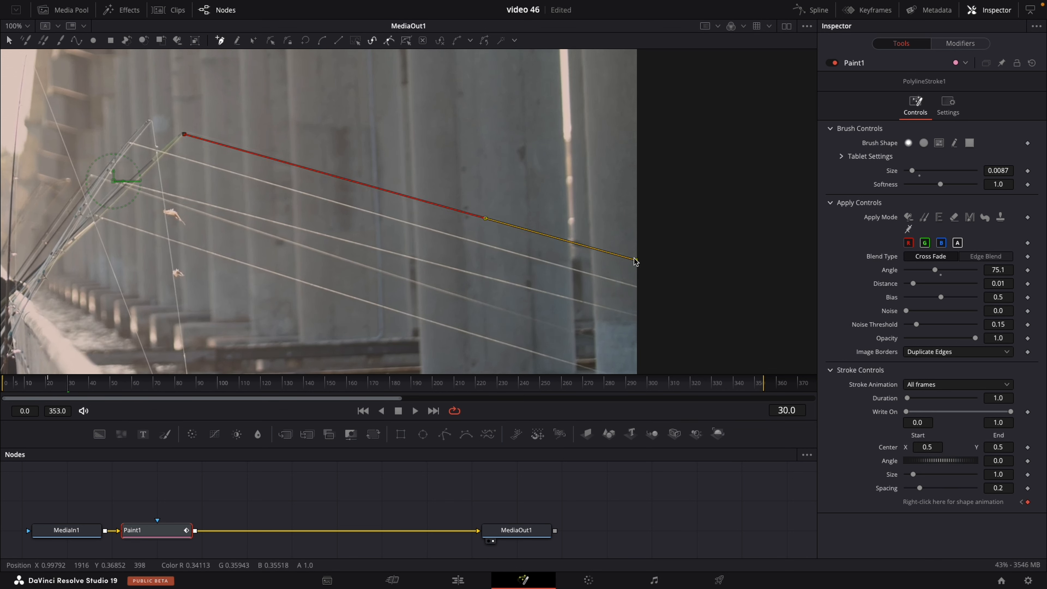
- Keyframe the stroke to follow the moving fishing line up to frame 146 by repositioning its middle and right end points
drag(71, 388, 182, 389)
drag(636, 256, 635, 250)
drag(181, 389, 197, 389)
drag(486, 216, 635, 255)
drag(196, 388, 244, 388)
drag(484, 222, 486, 213)
drag(243, 386, 301, 382)
drag(636, 257, 637, 252)
drag(302, 383, 316, 383)
drag(637, 252, 635, 255)
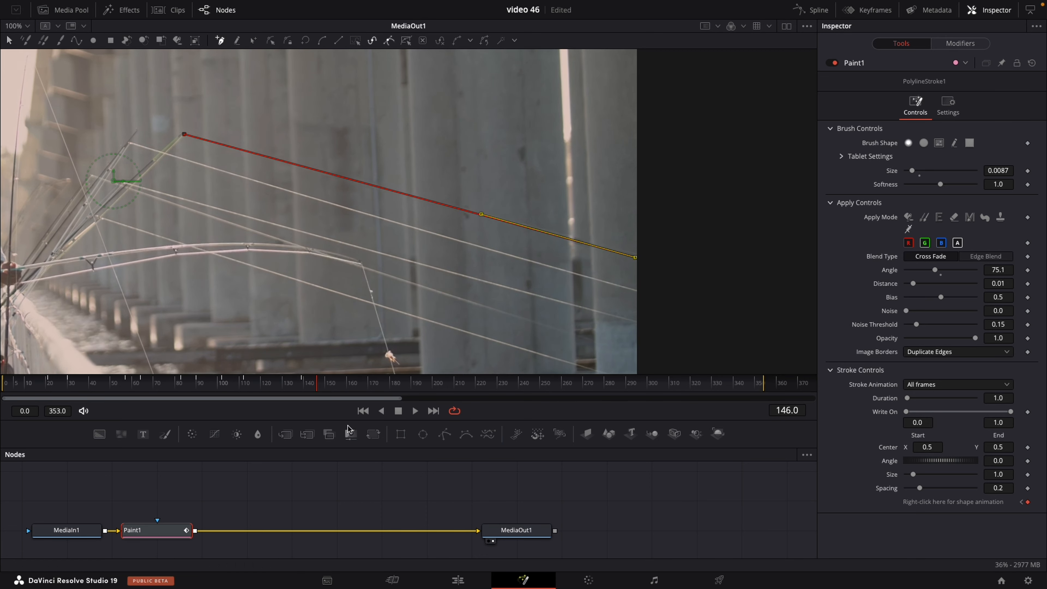
- Continue realigning the stroke's right end with the fishing line past frame 278, up to about frame 300
key(space)
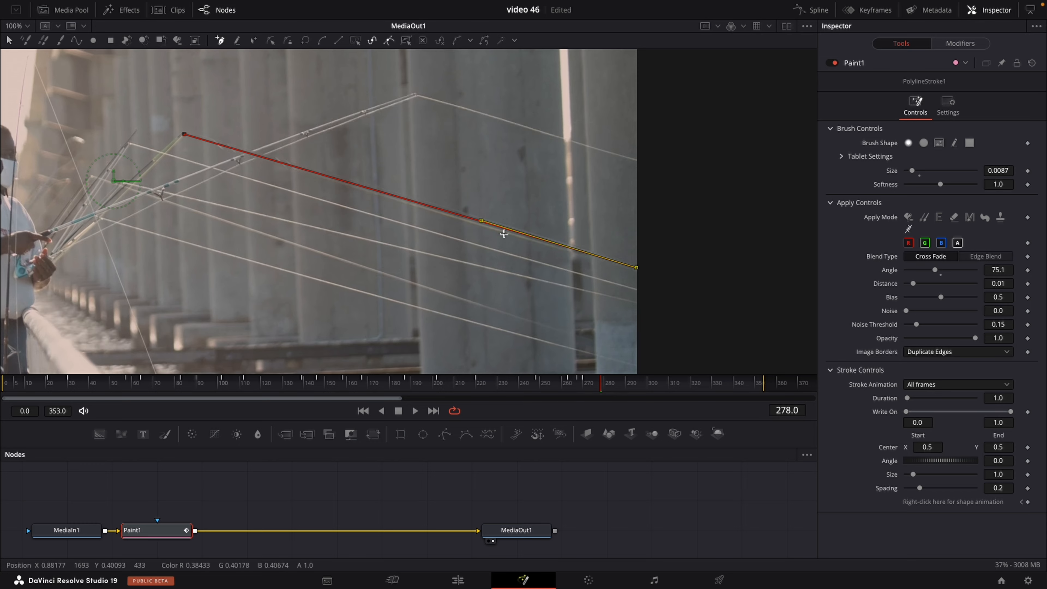
click(626, 383)
drag(637, 268, 642, 225)
click(632, 383)
click(643, 382)
click(648, 382)
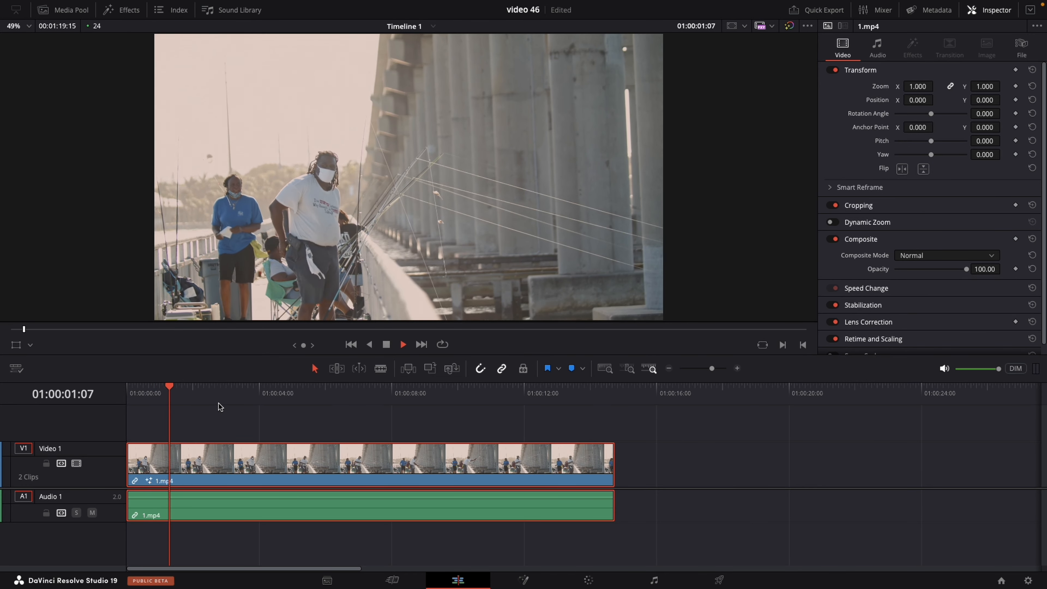